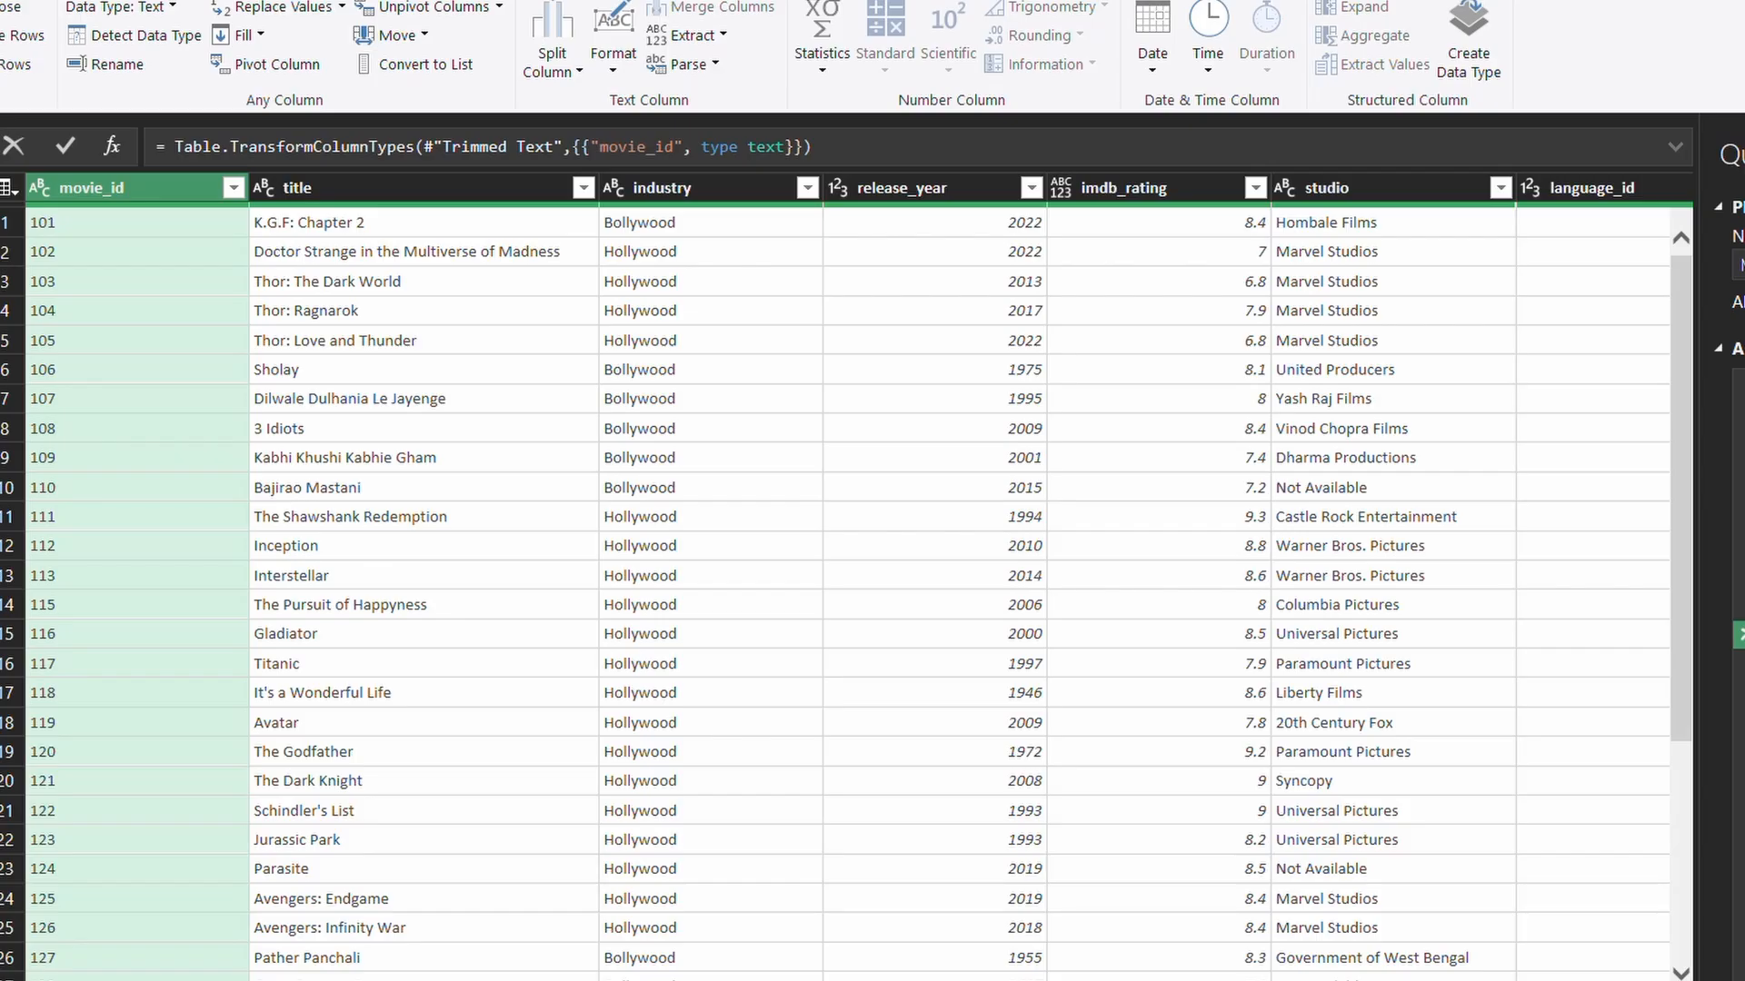
{"action": "scroll", "coordinate": [859, 576], "scroll_direction": "right", "scroll_amount": 1}
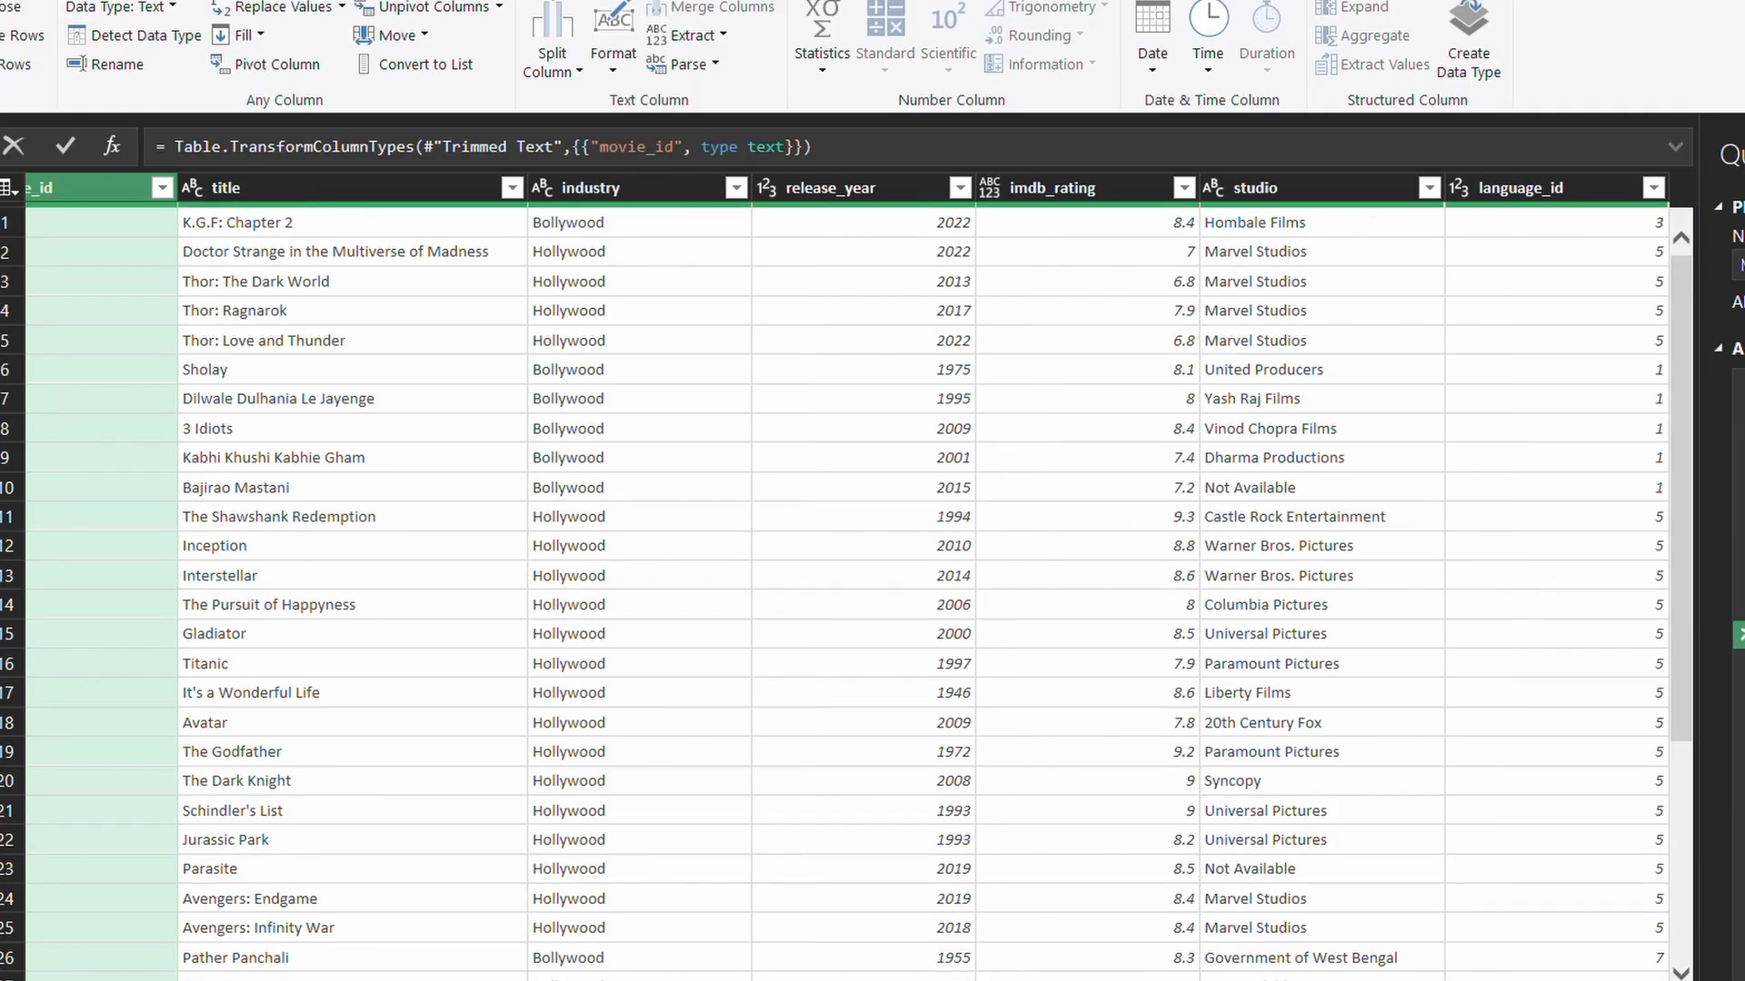
{"action": "scroll", "coordinate": [584, 799], "scroll_direction": "left", "scroll_amount": 1}
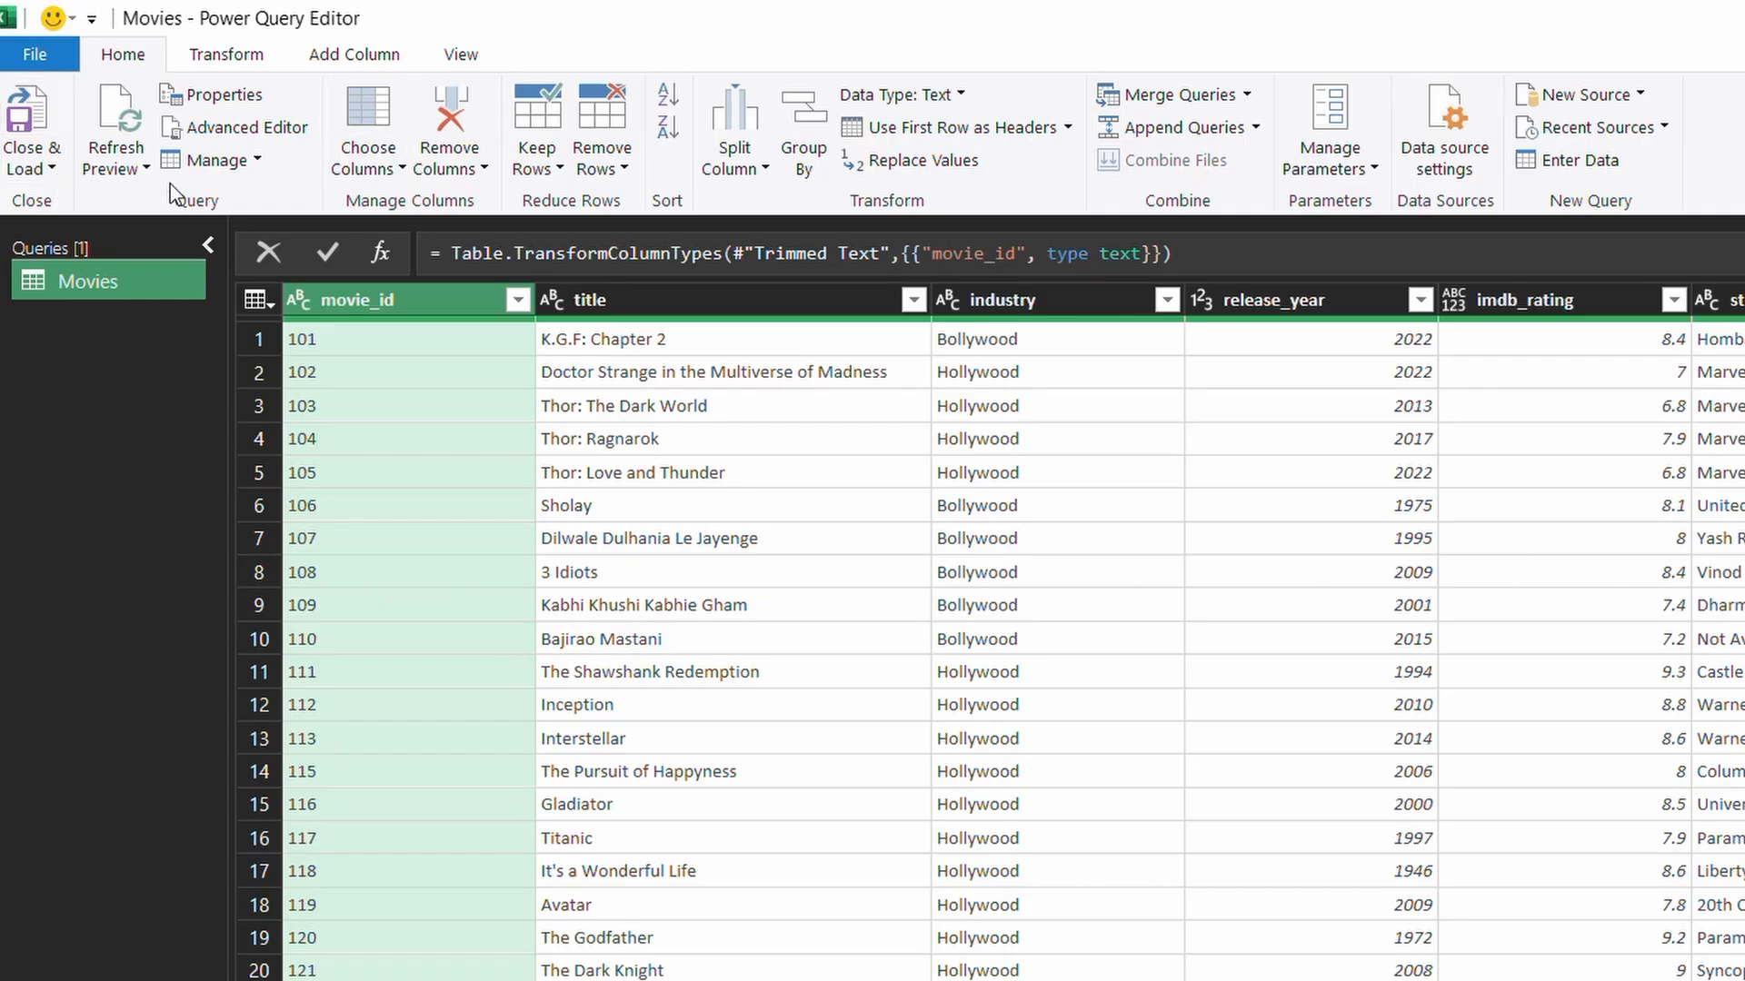
{"action": "left_click", "coordinate": [52, 169]}
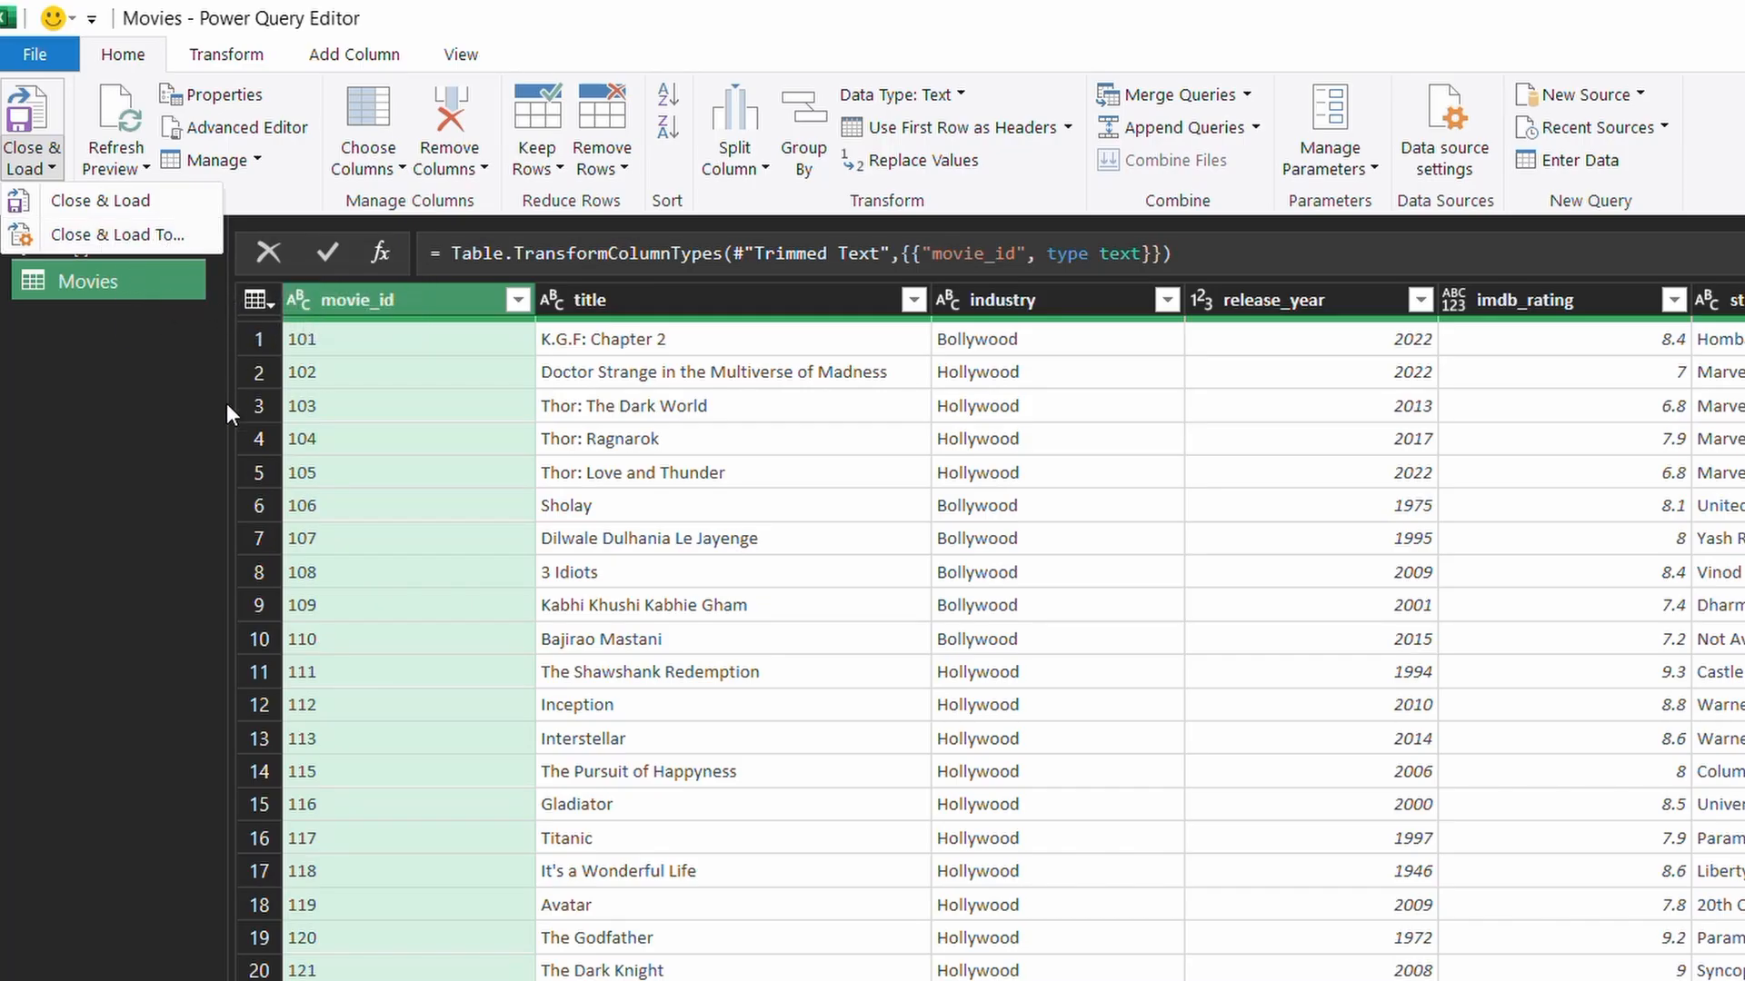
{"action": "left_click", "coordinate": [233, 57]}
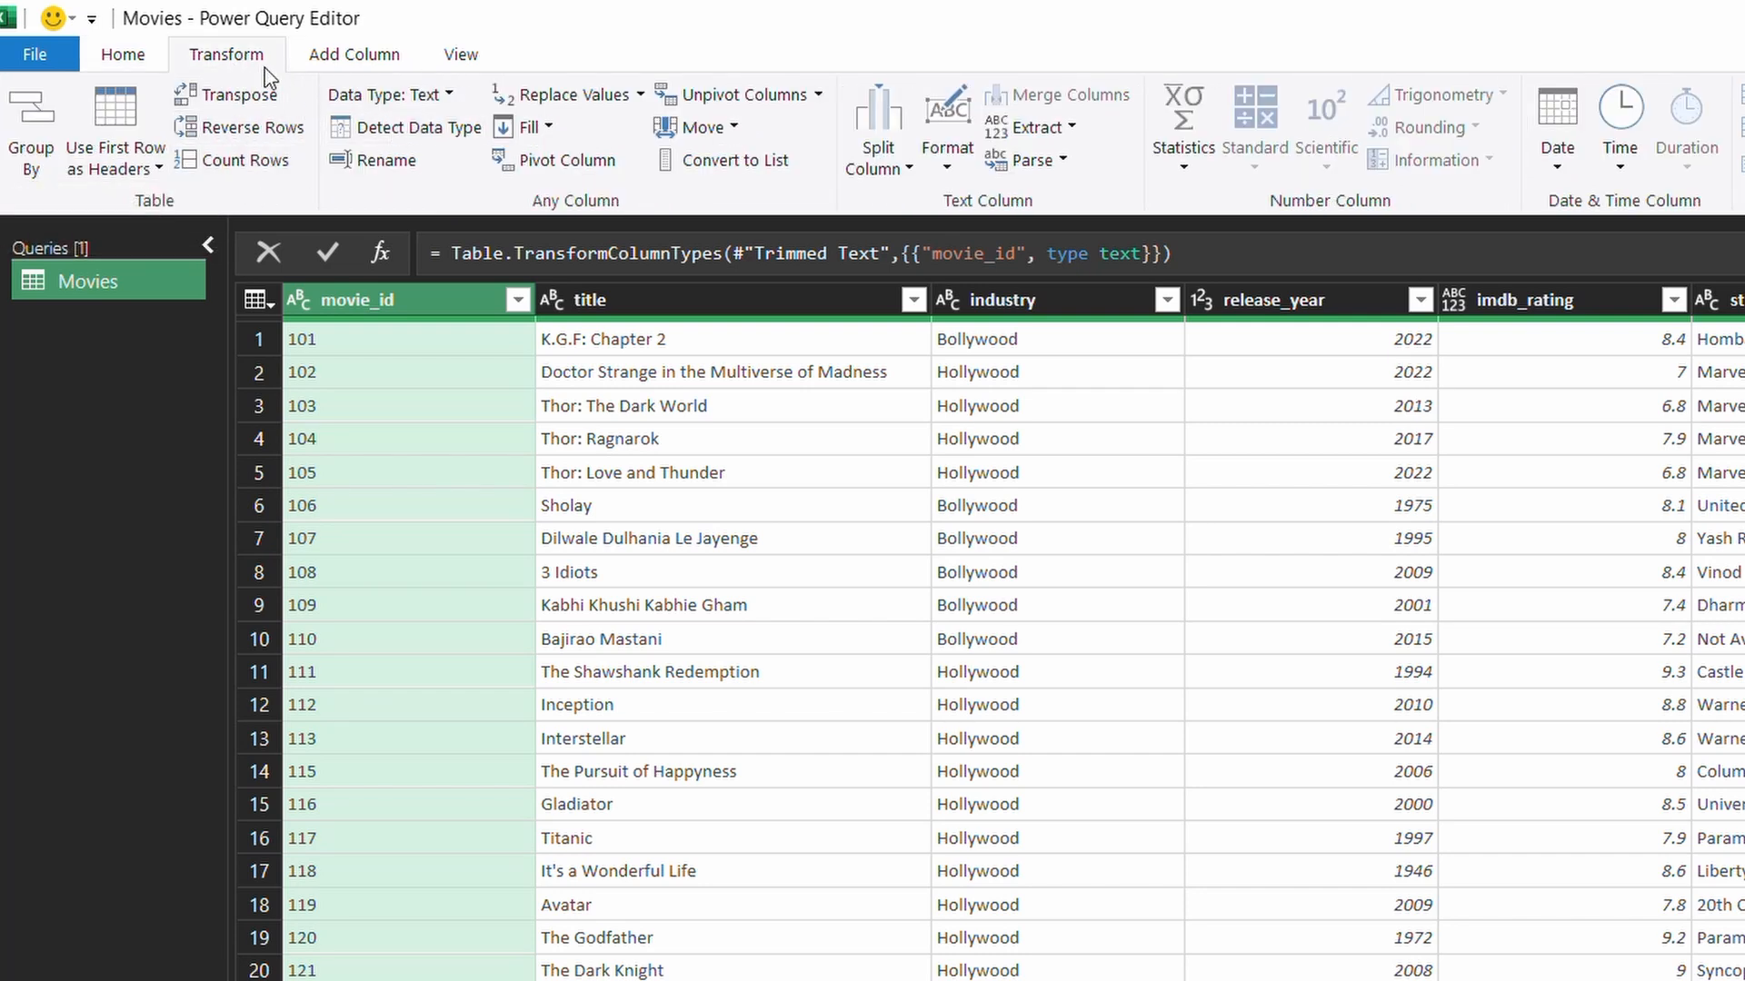
{"action": "left_click", "coordinate": [908, 167]}
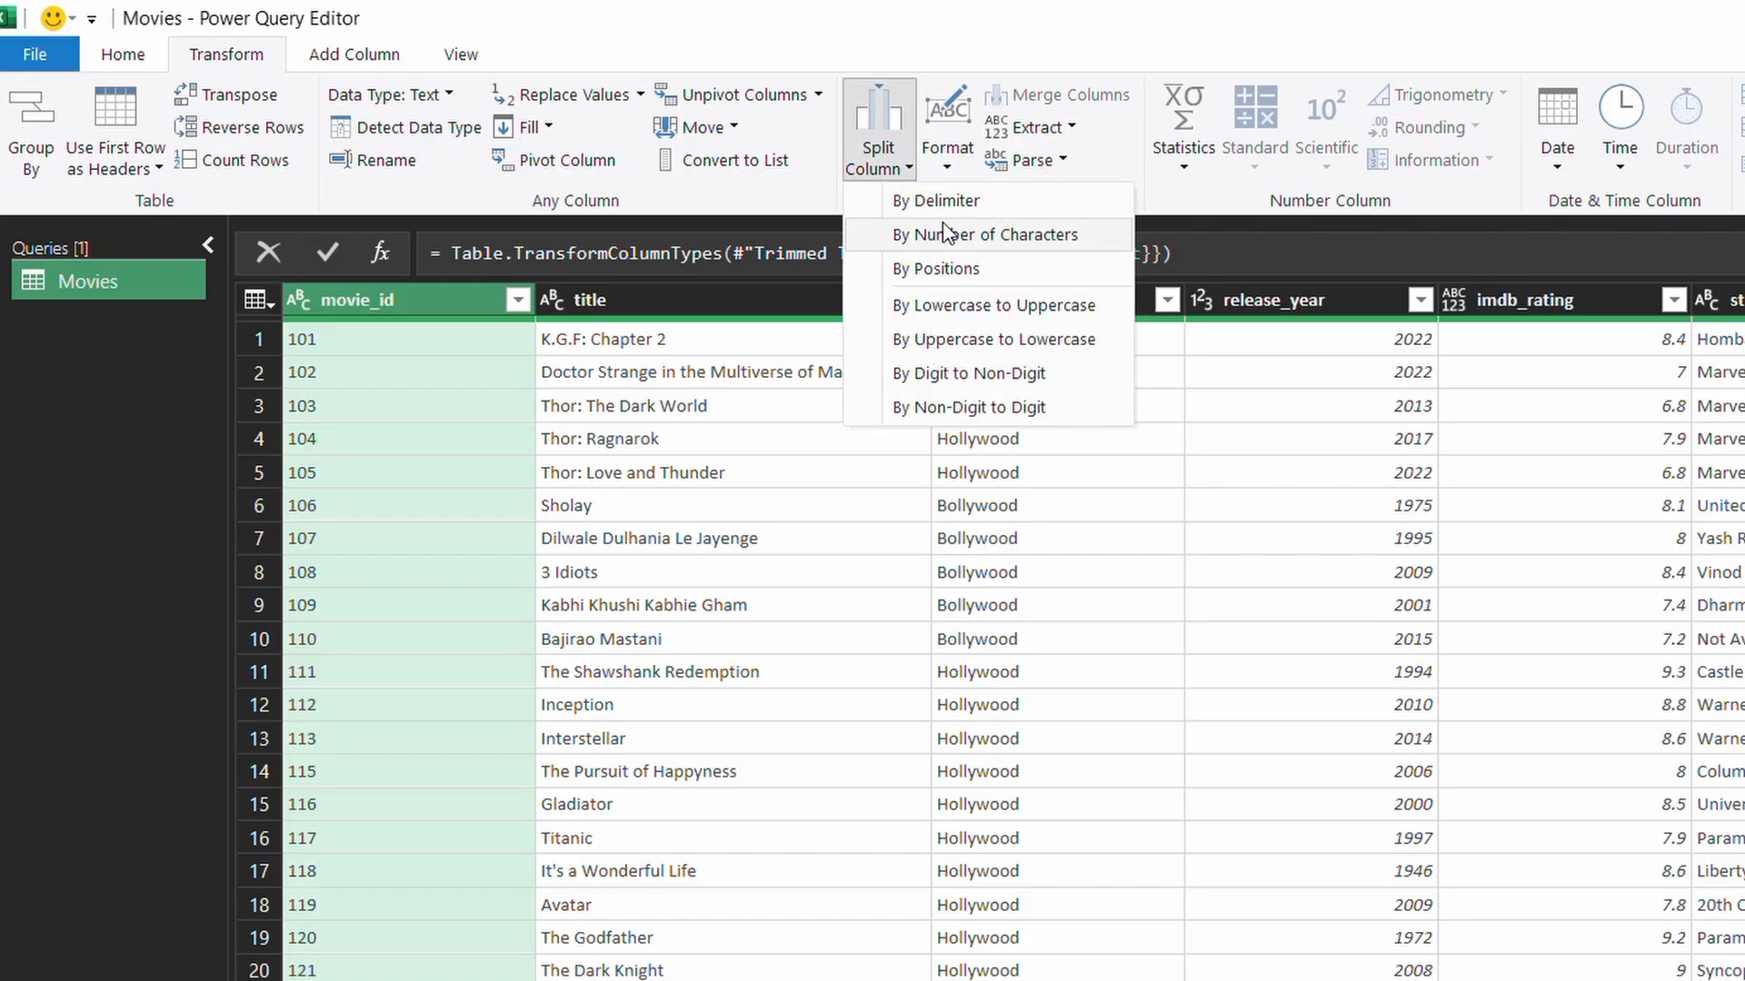
{"action": "left_click", "coordinate": [946, 156]}
{"action": "left_click", "coordinate": [946, 156]}
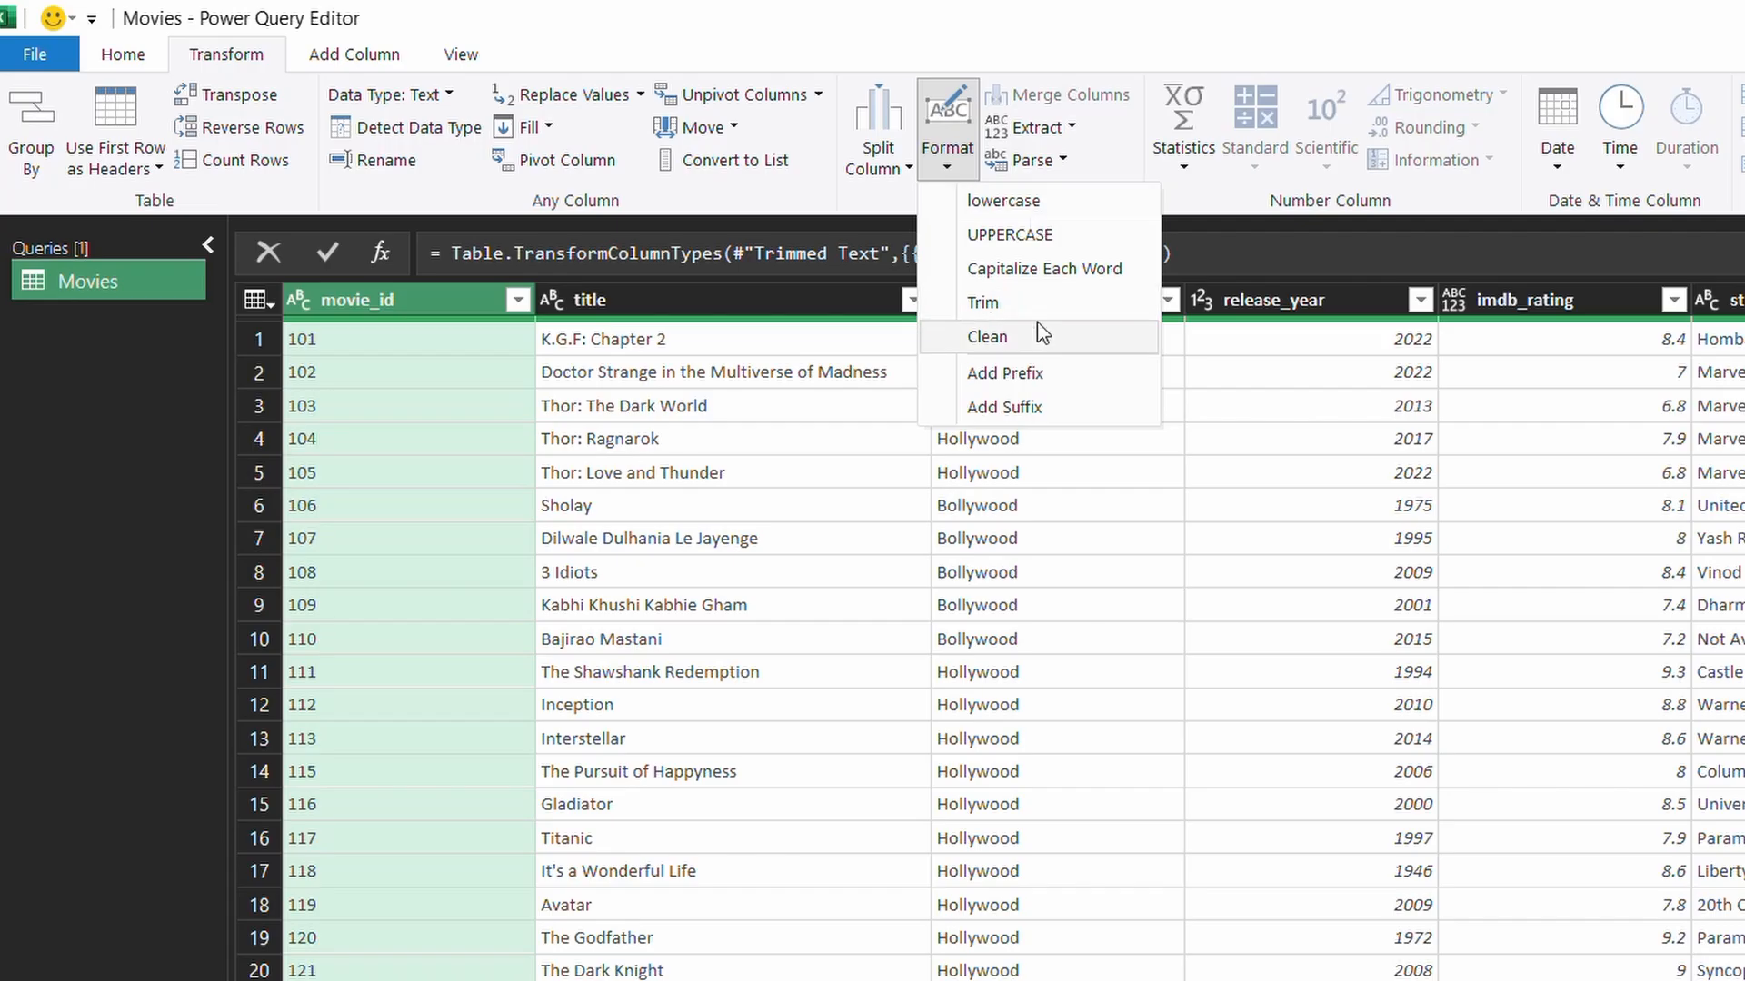
{"action": "left_click", "coordinate": [1124, 162]}
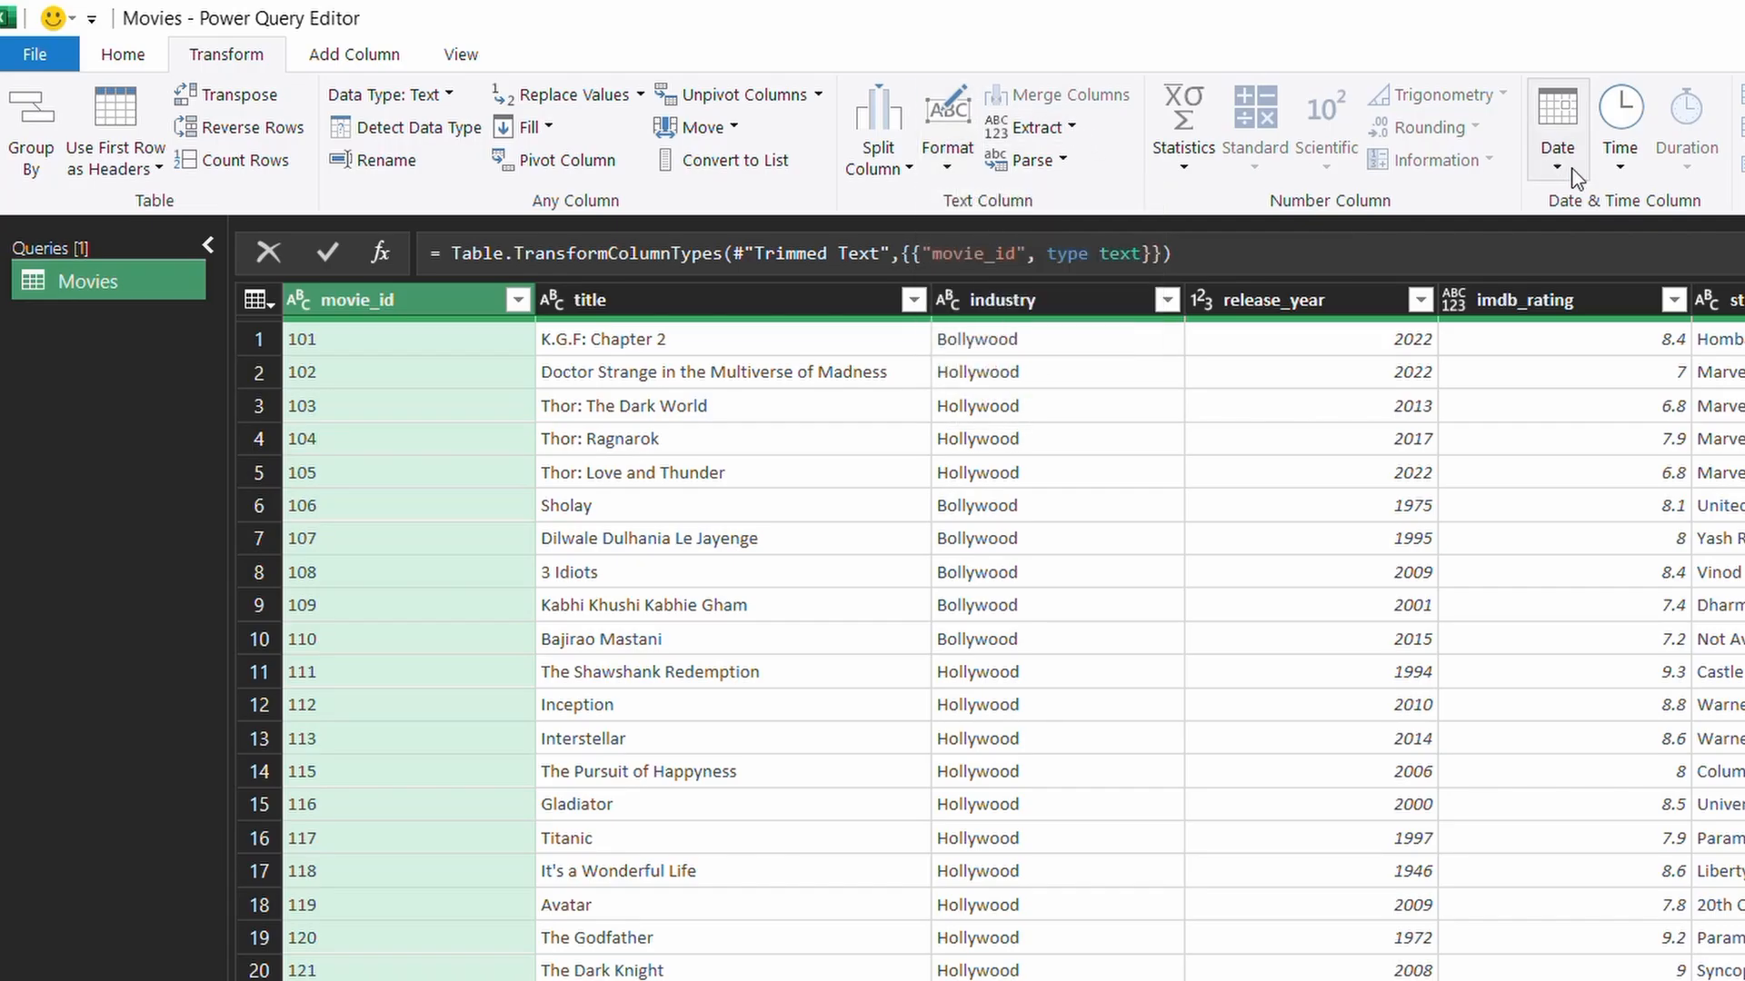
{"action": "left_click", "coordinate": [1615, 175]}
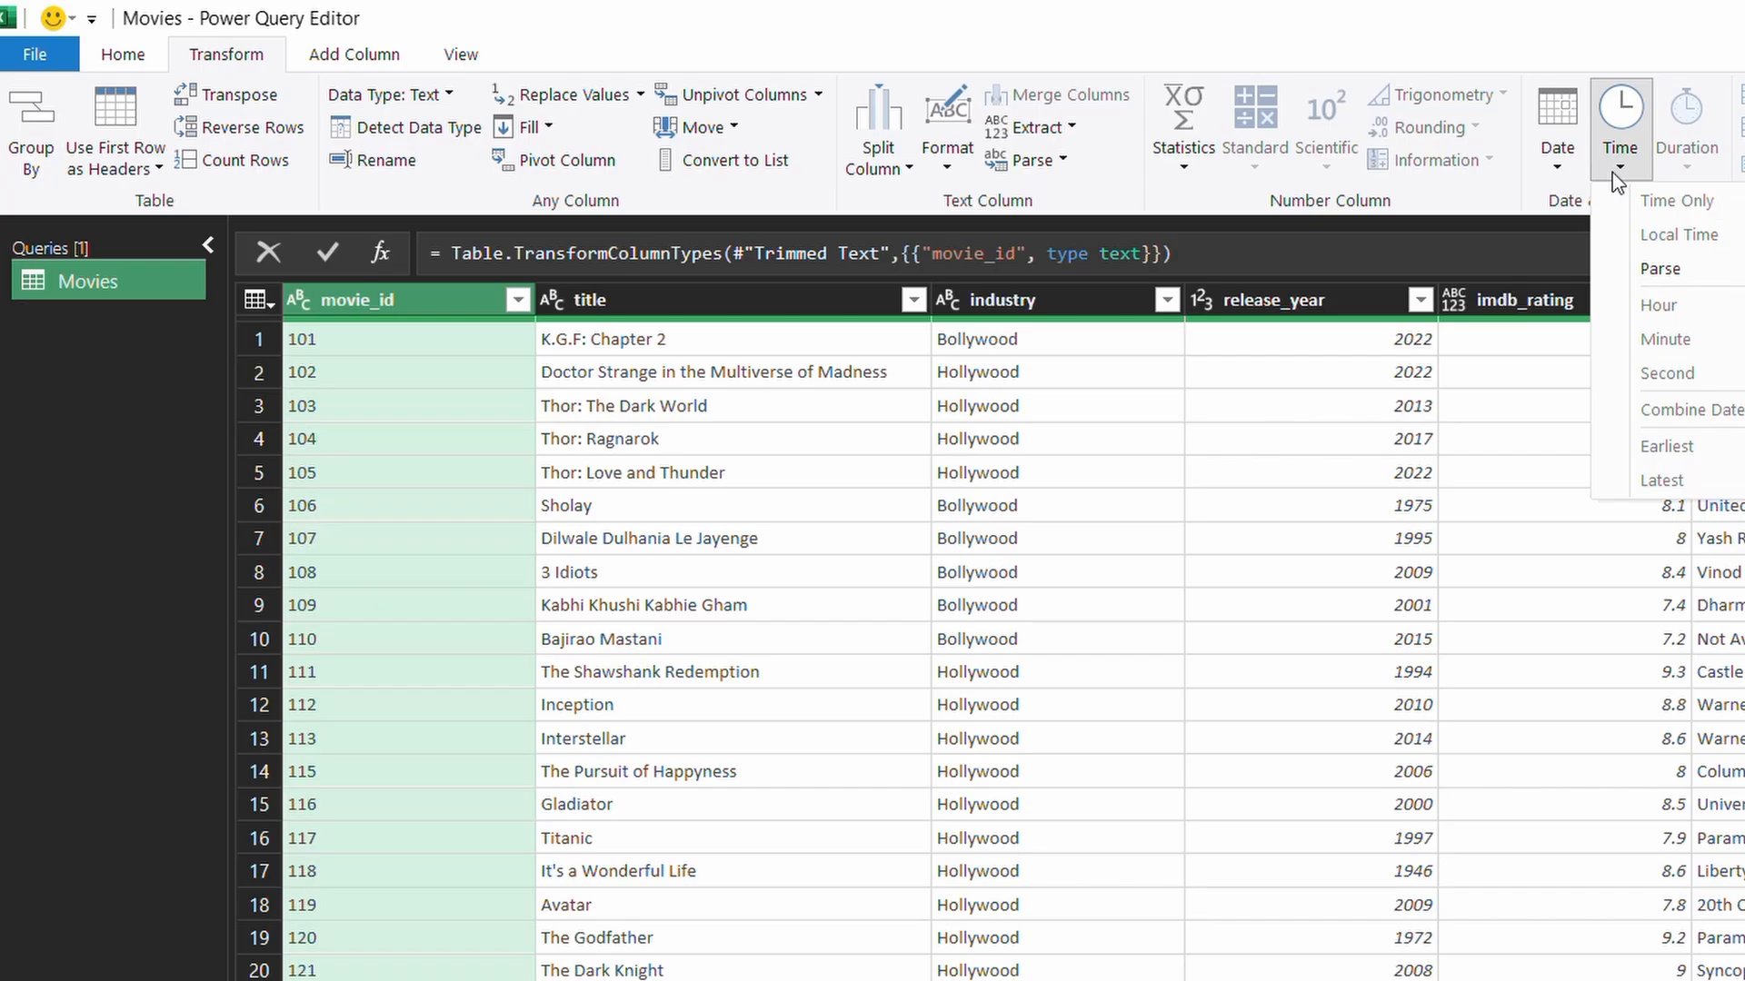
{"action": "left_click", "coordinate": [1557, 178]}
{"action": "left_click", "coordinate": [1558, 178]}
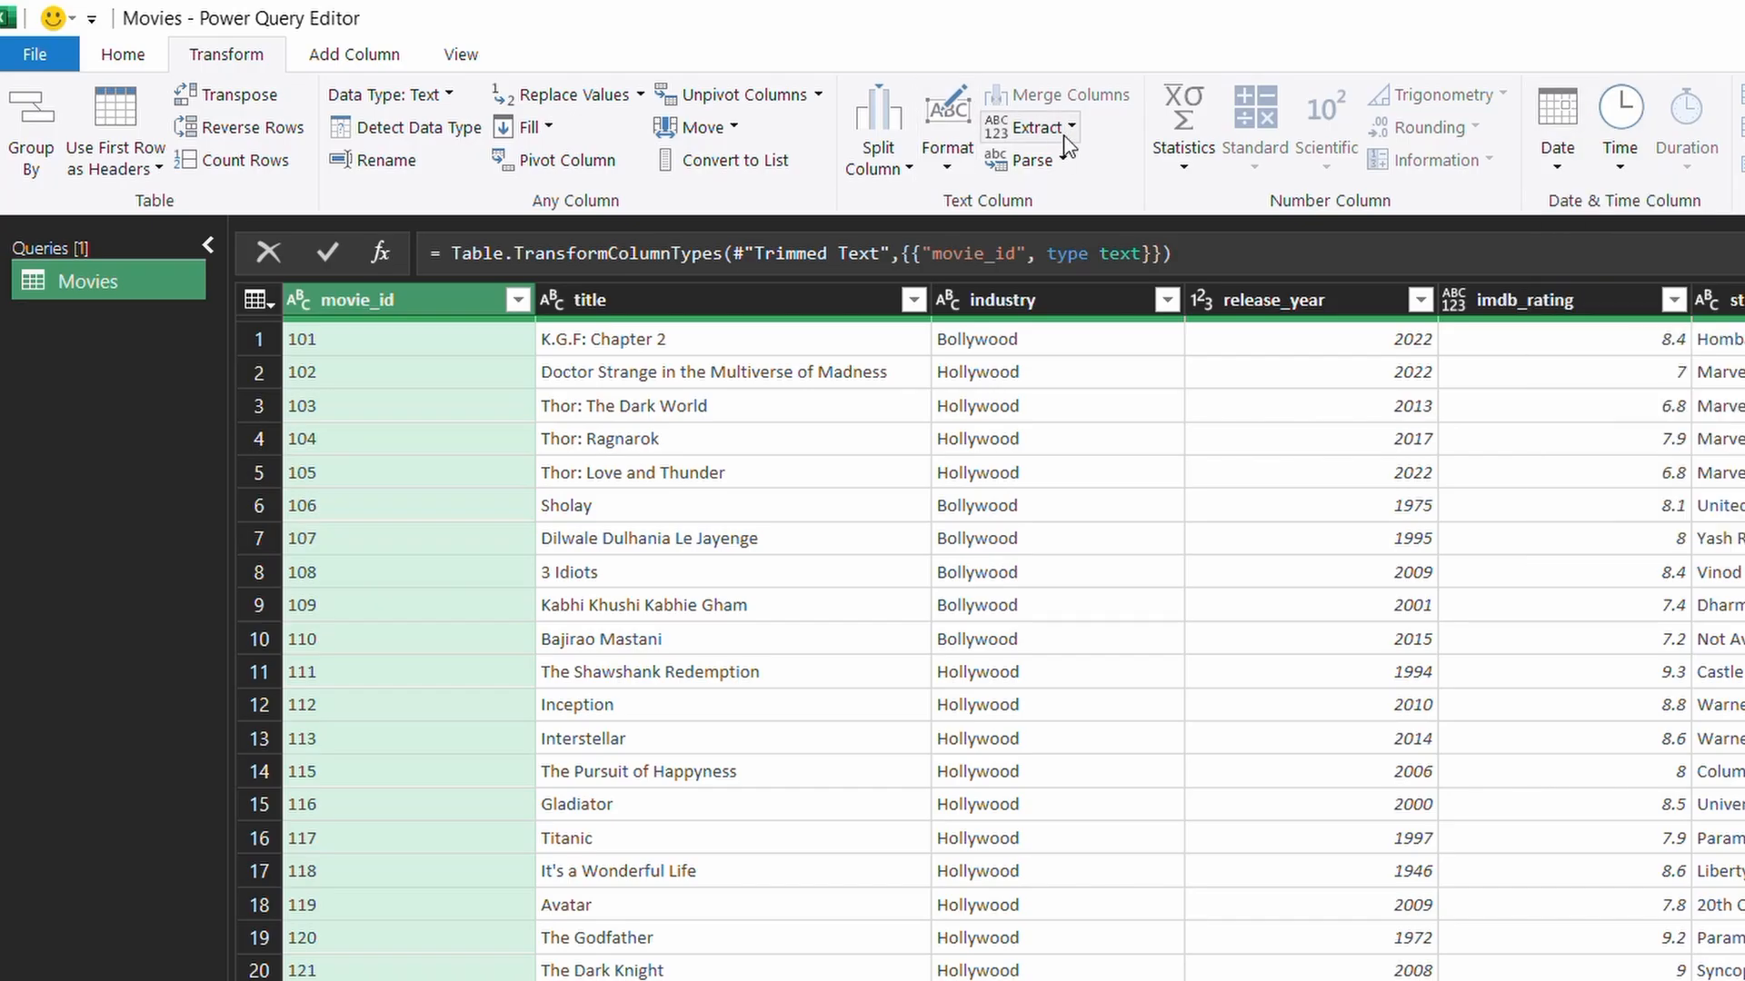
{"action": "left_click", "coordinate": [355, 54]}
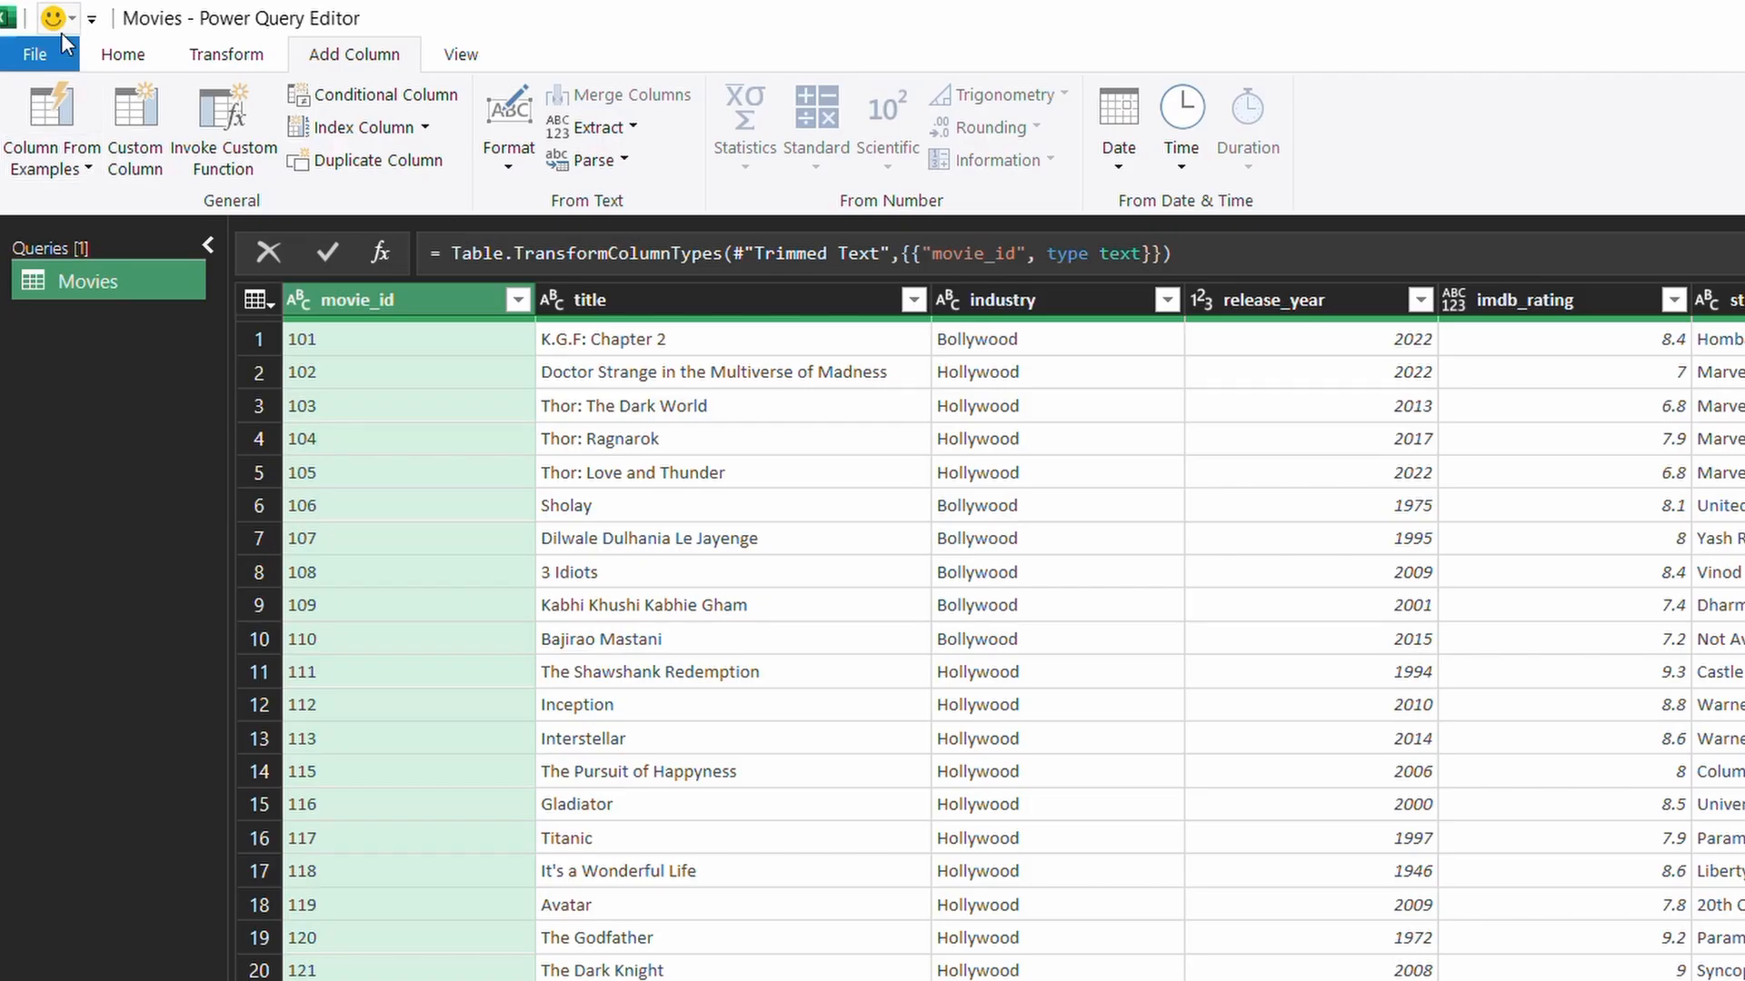
Close and load the Movies query into a new worksheet, and narrow the loaded table's movie_id column.
{"action": "left_click", "coordinate": [123, 53]}
{"action": "left_click", "coordinate": [47, 168]}
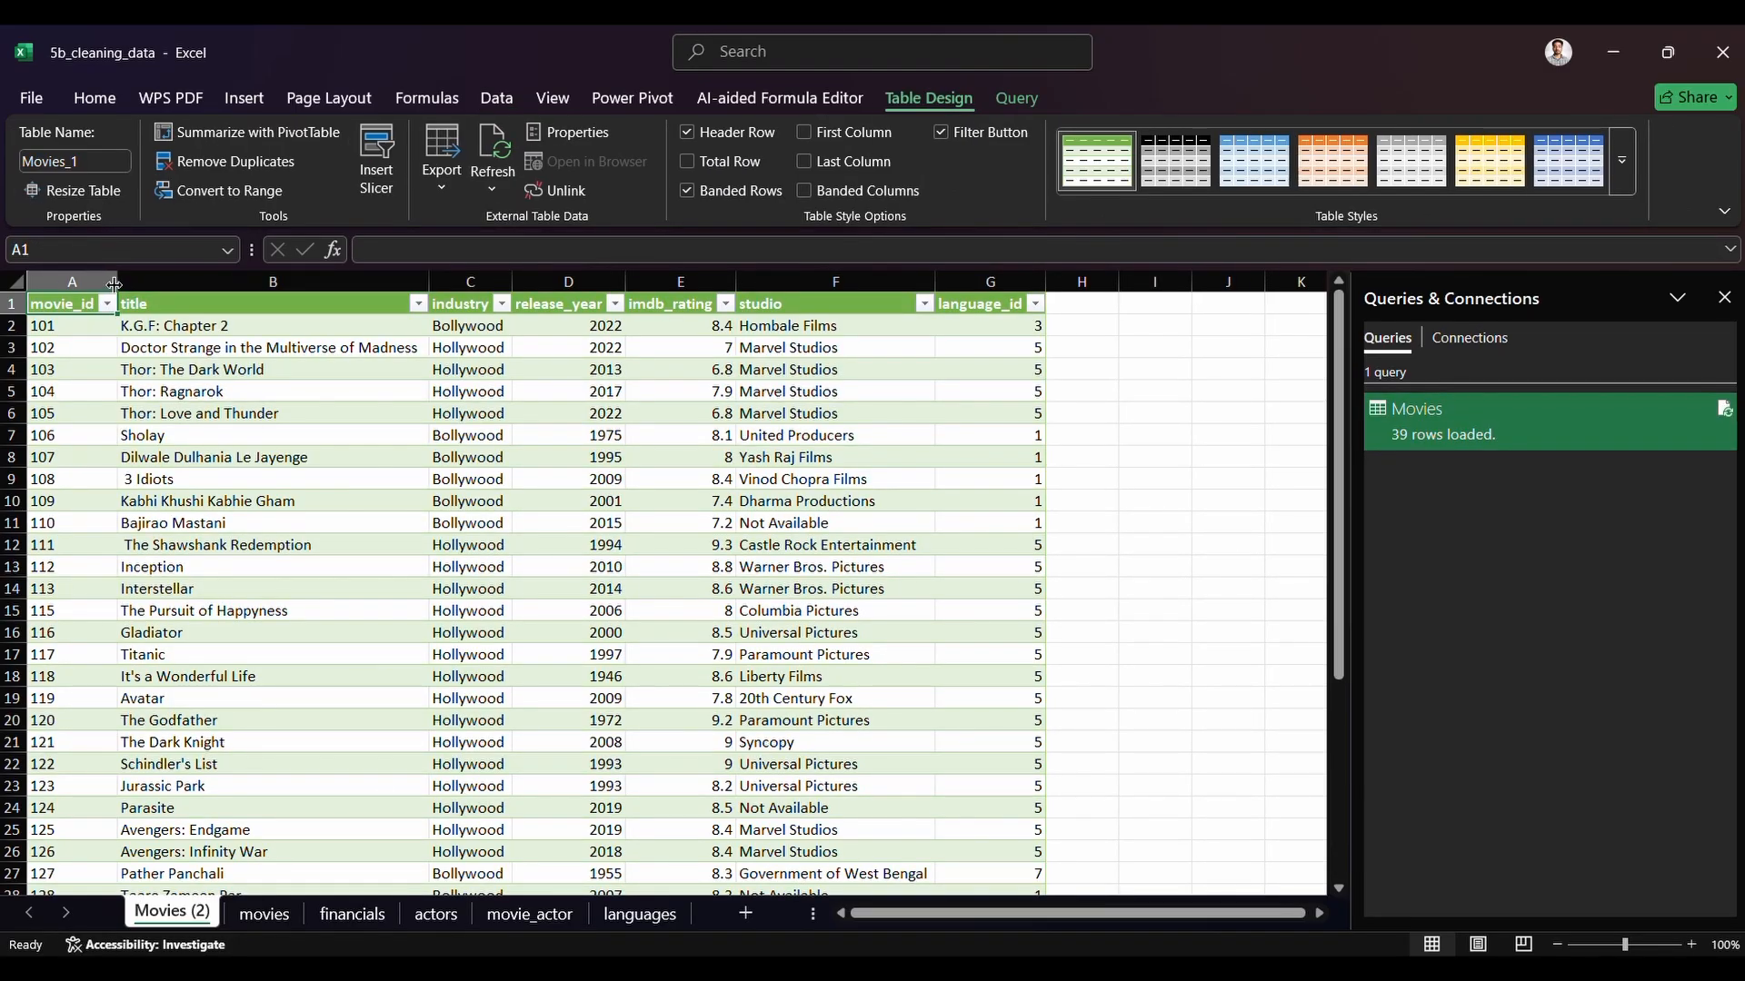
{"action": "left_click_drag", "start_coordinate": [114, 284], "coordinate": [73, 284]}
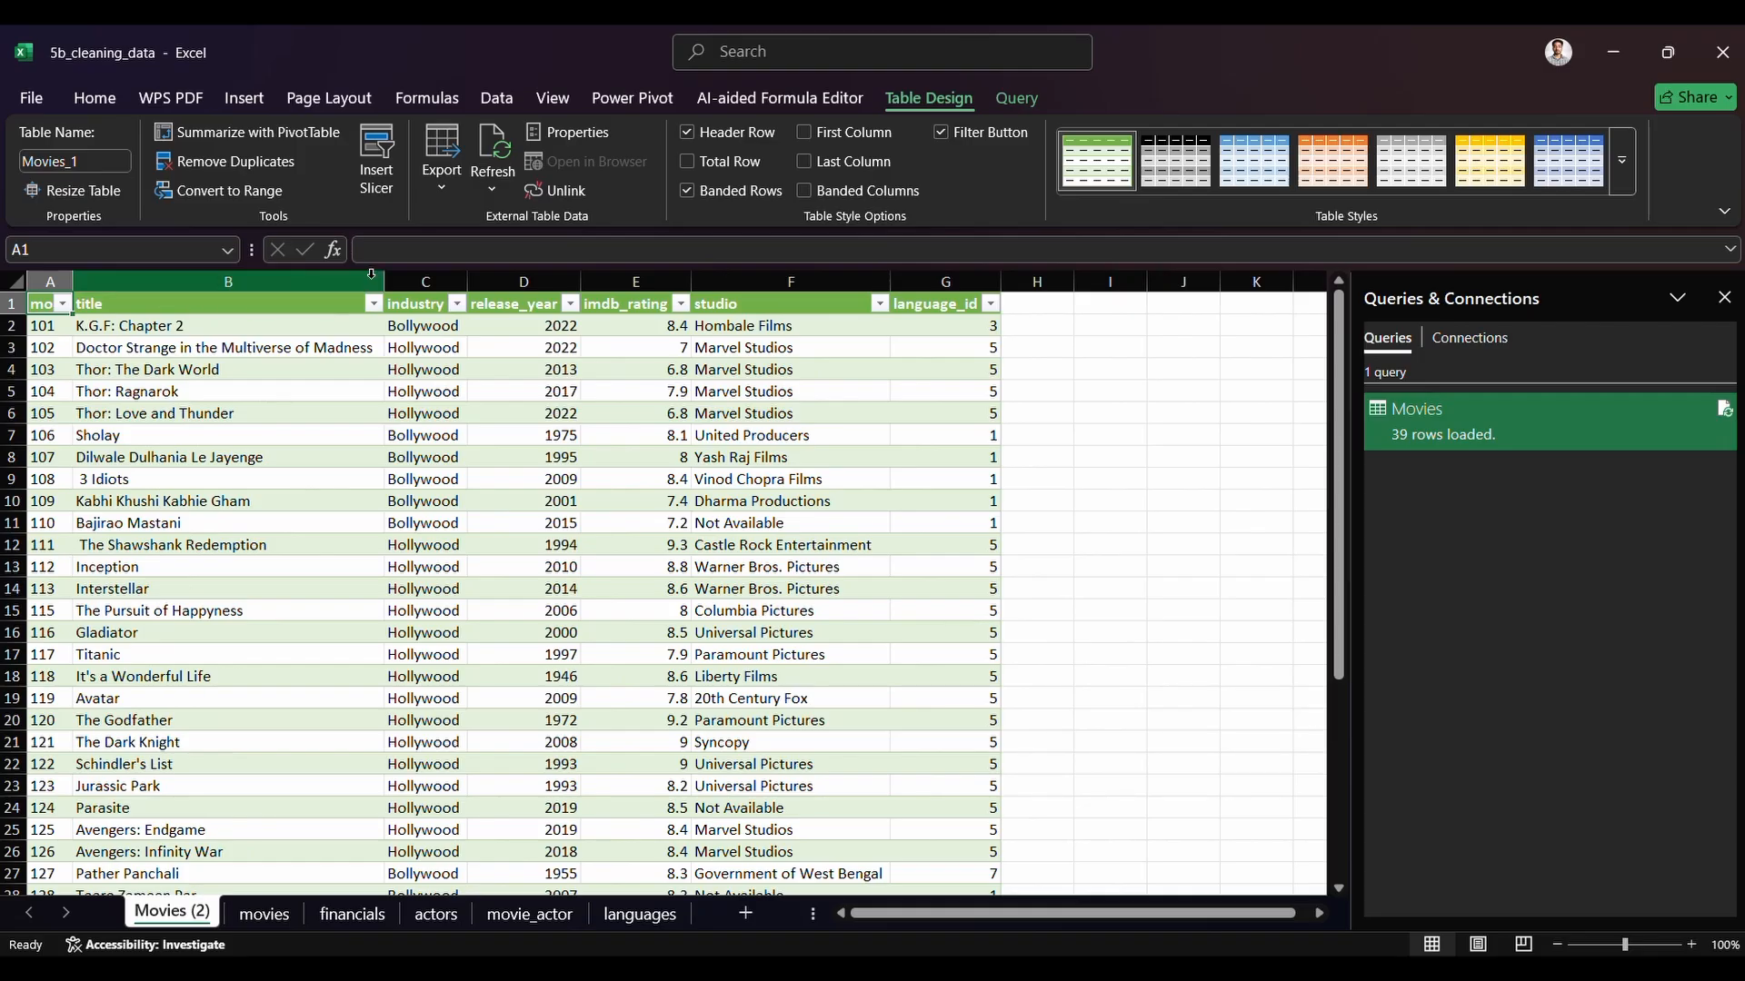
Compare the loaded Movies (2) sheet with the original movies and financials sheets.
{"action": "left_click", "coordinate": [263, 914]}
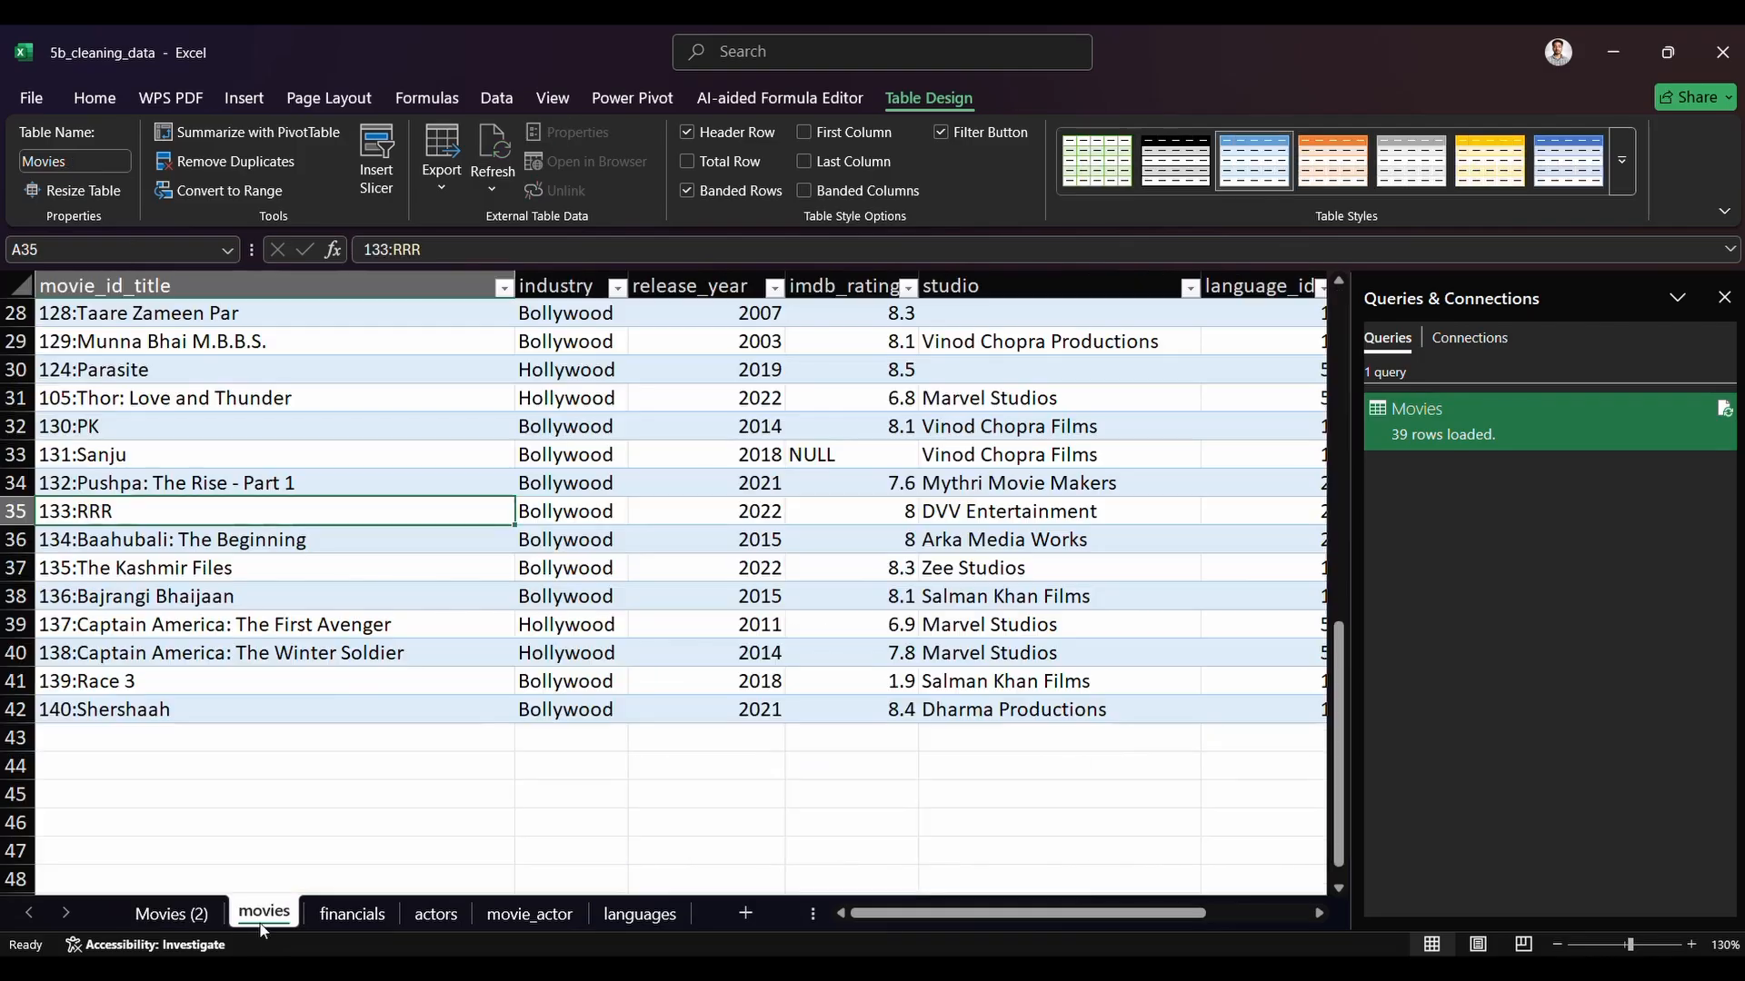
{"action": "left_click", "coordinate": [186, 912]}
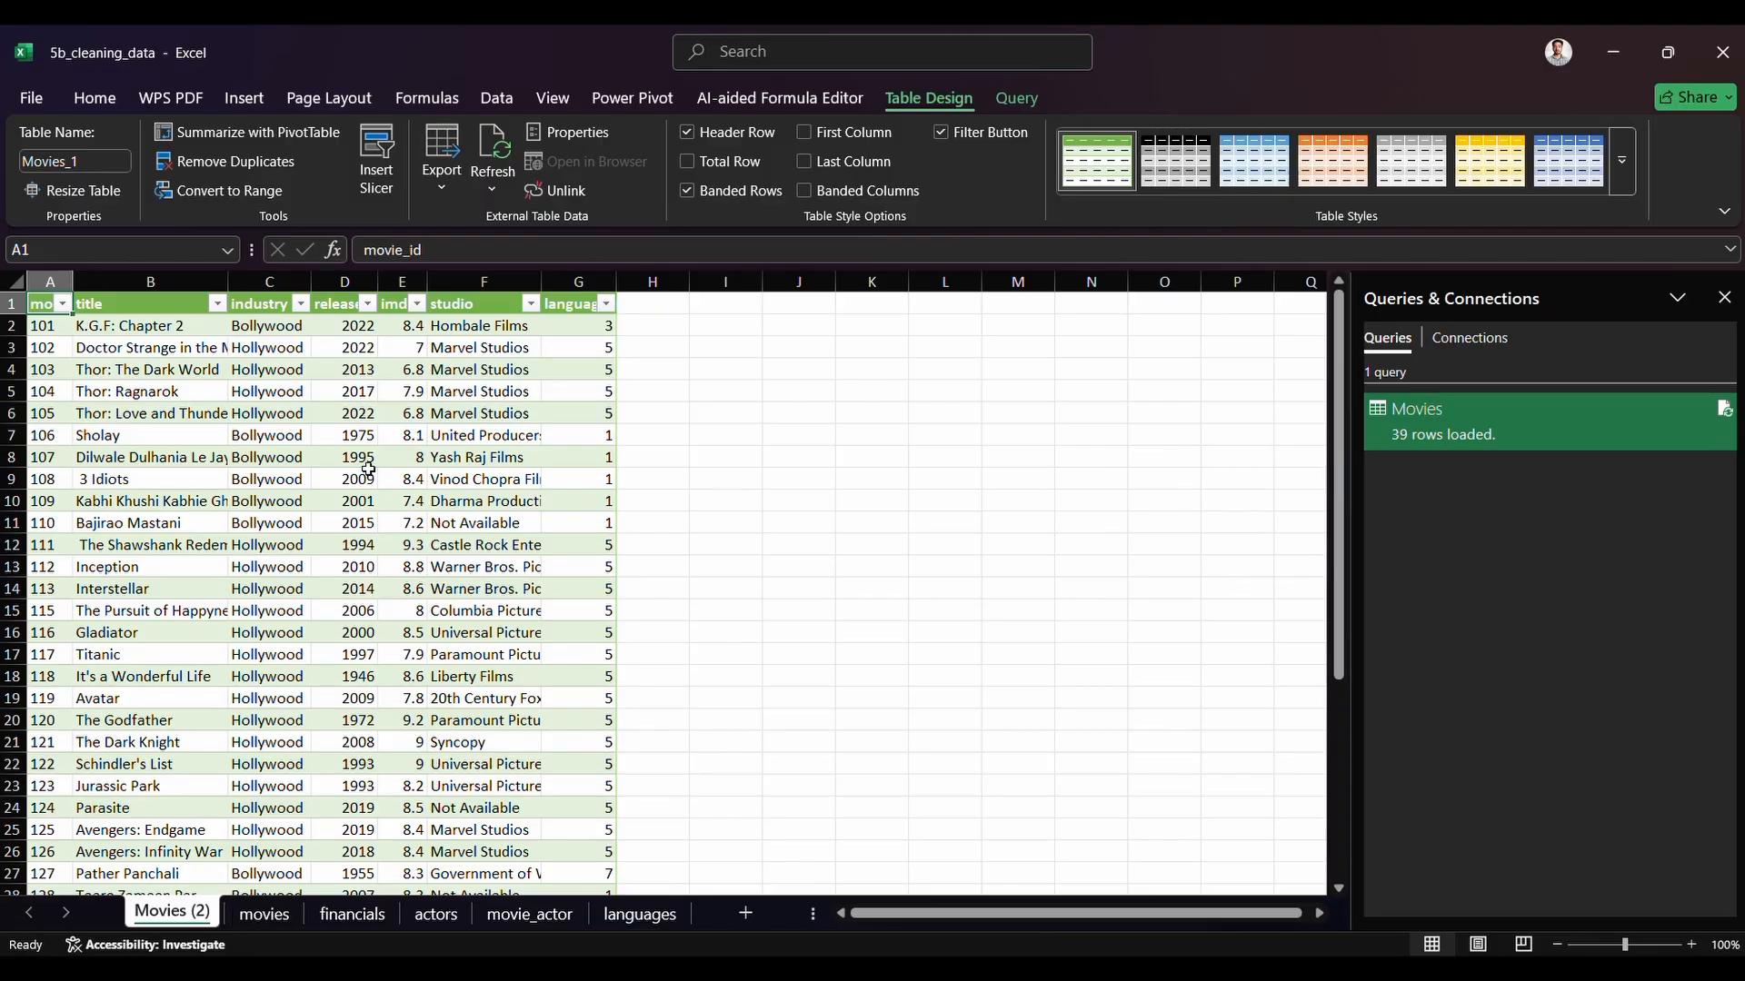
{"action": "left_click", "coordinate": [264, 914]}
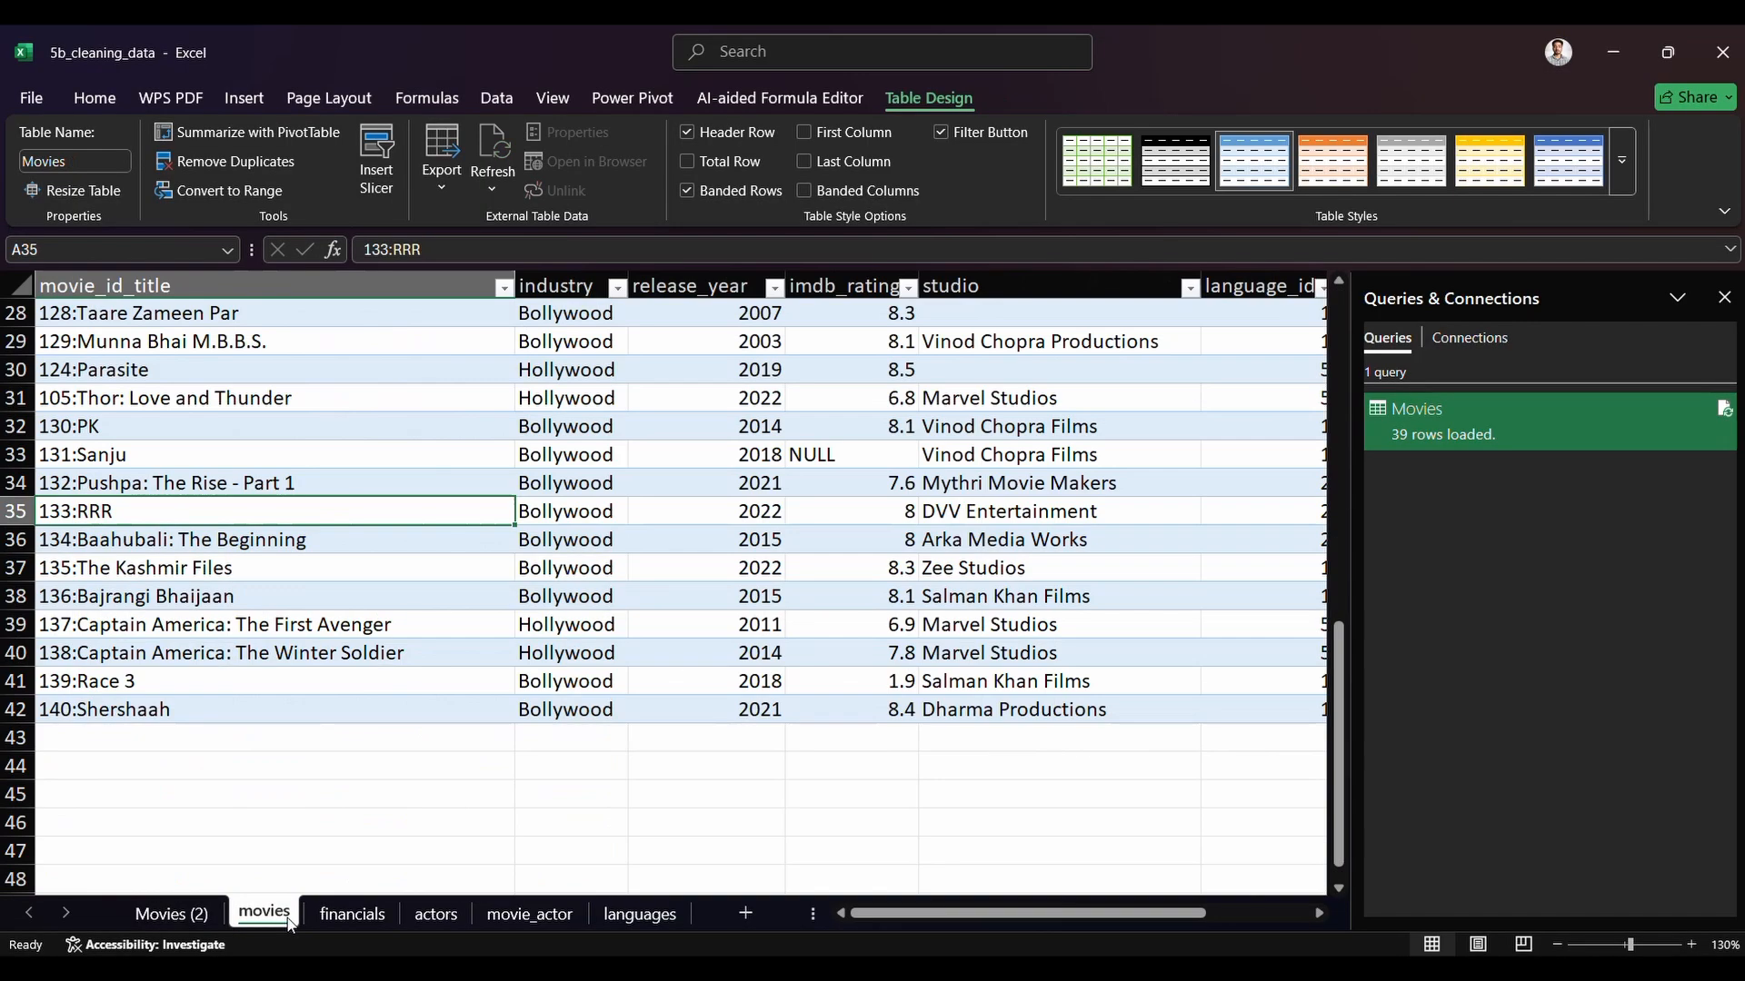
{"action": "left_click", "coordinate": [173, 914]}
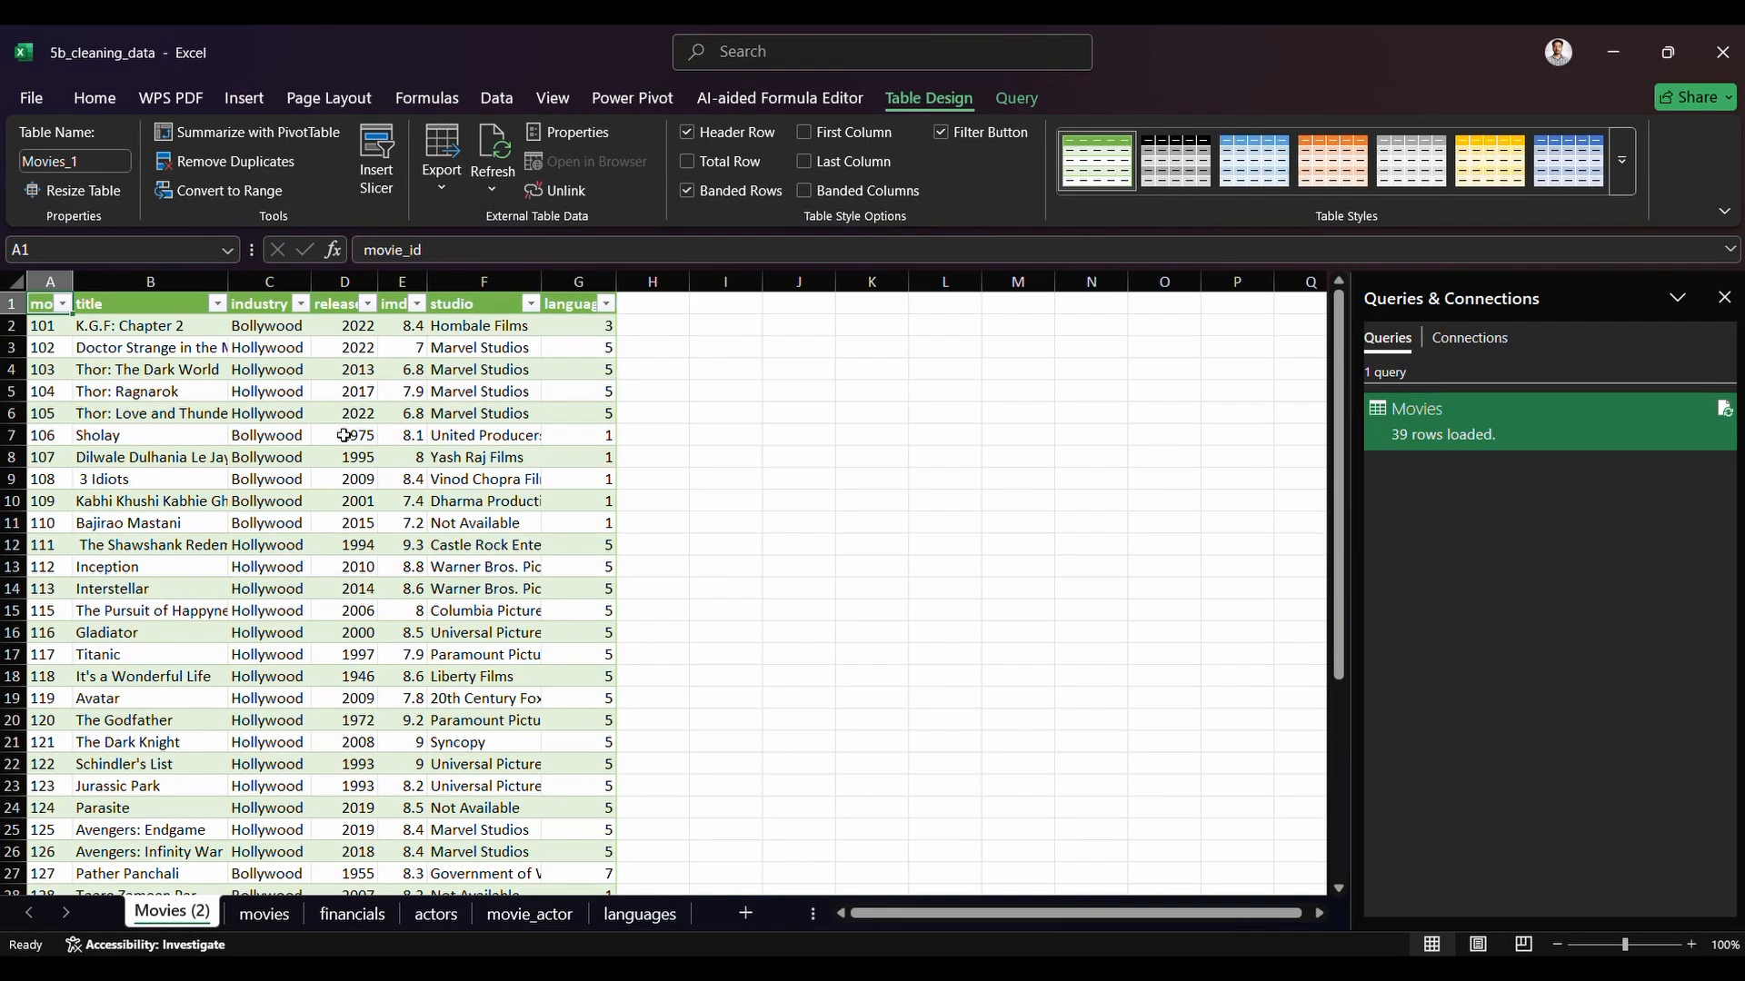
{"action": "left_click", "coordinate": [364, 919]}
{"action": "left_click", "coordinate": [179, 916]}
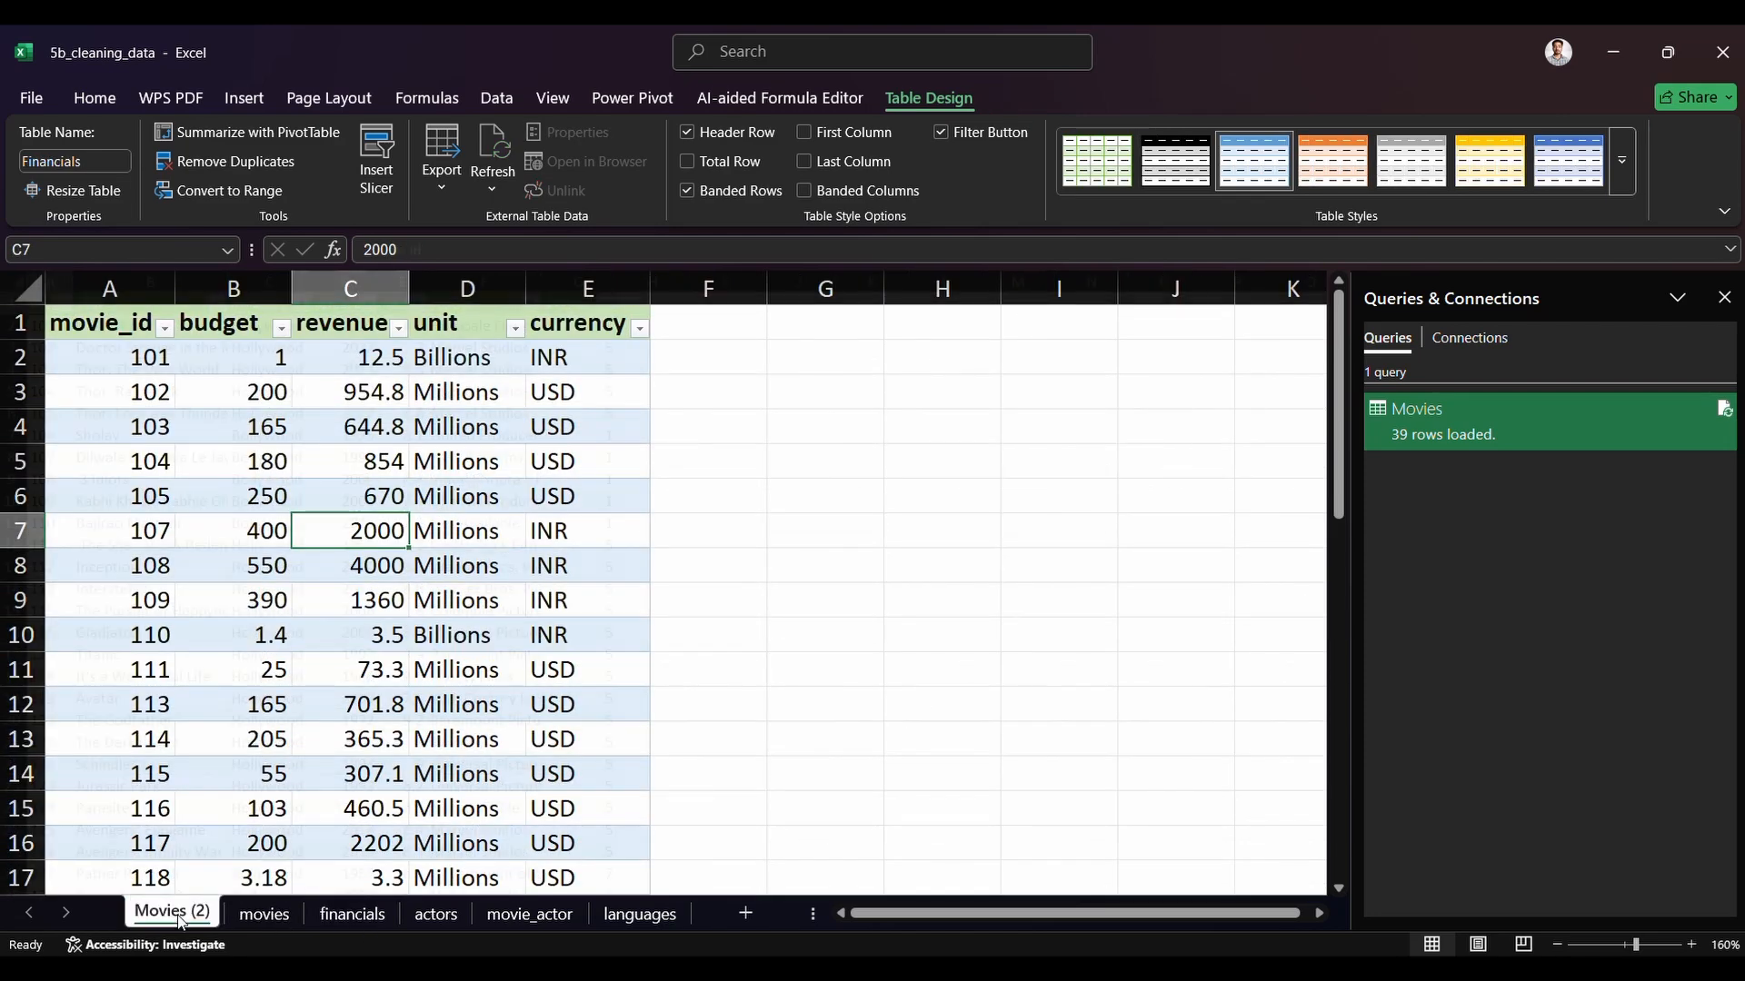
{"action": "left_click", "coordinate": [352, 913]}
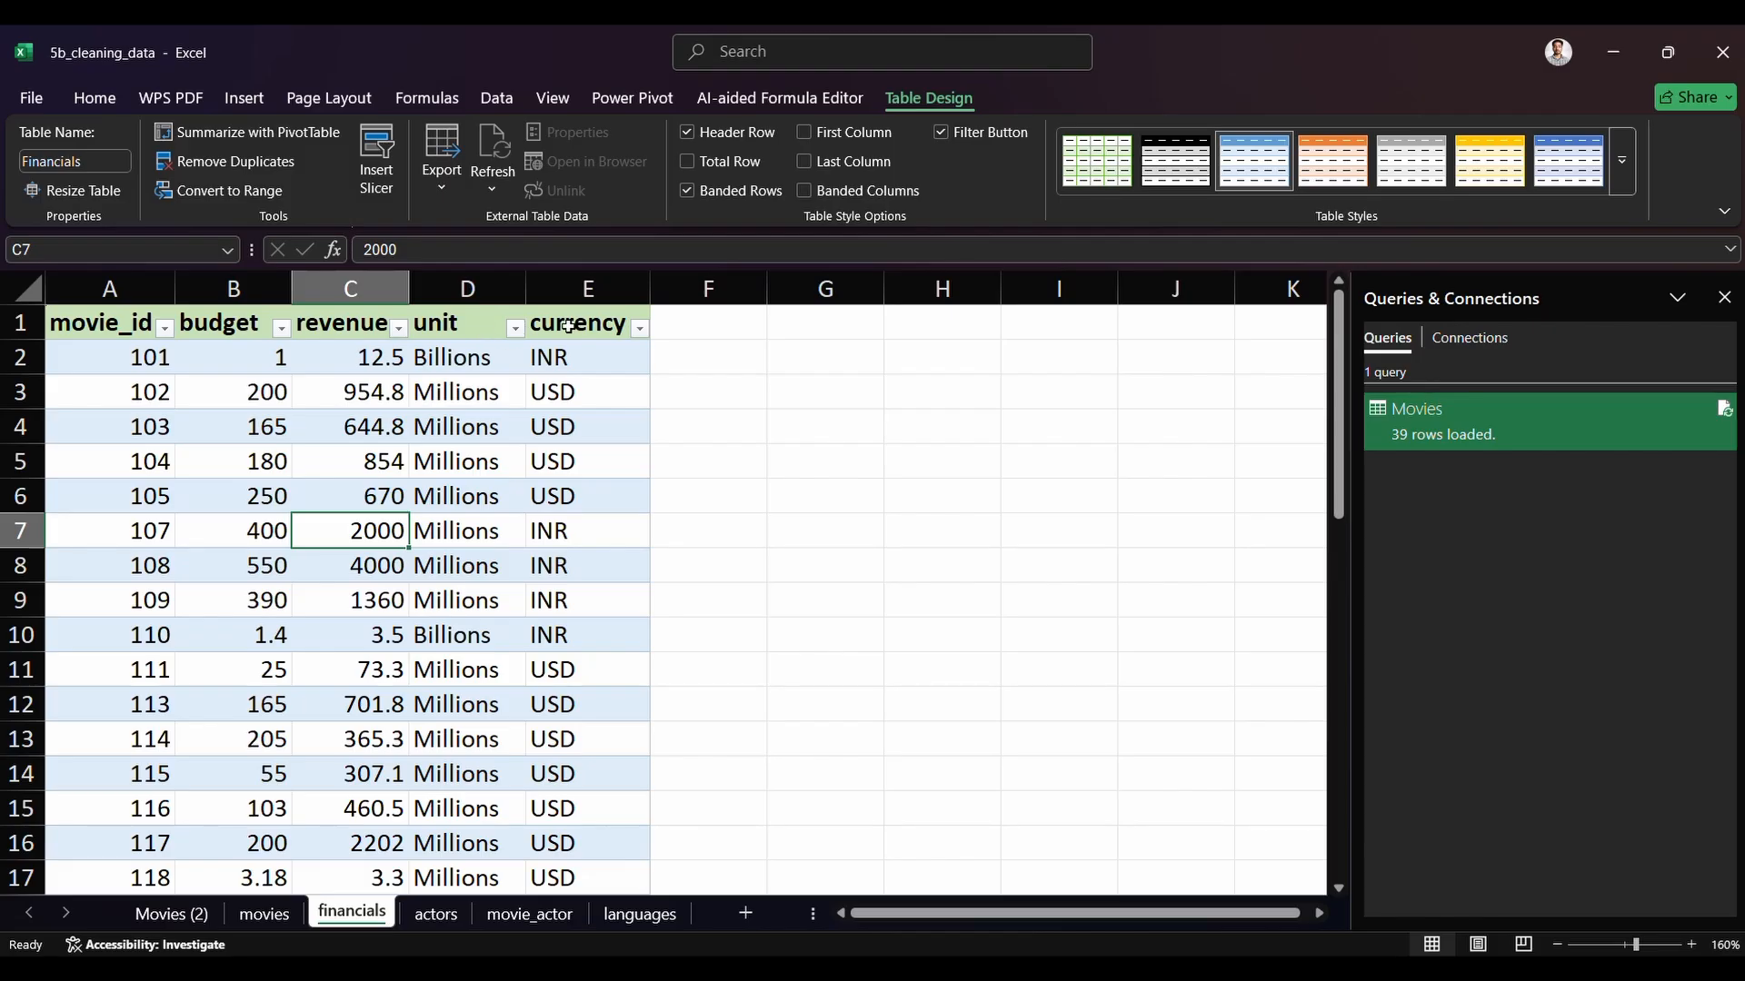
{"action": "left_click", "coordinate": [191, 921]}
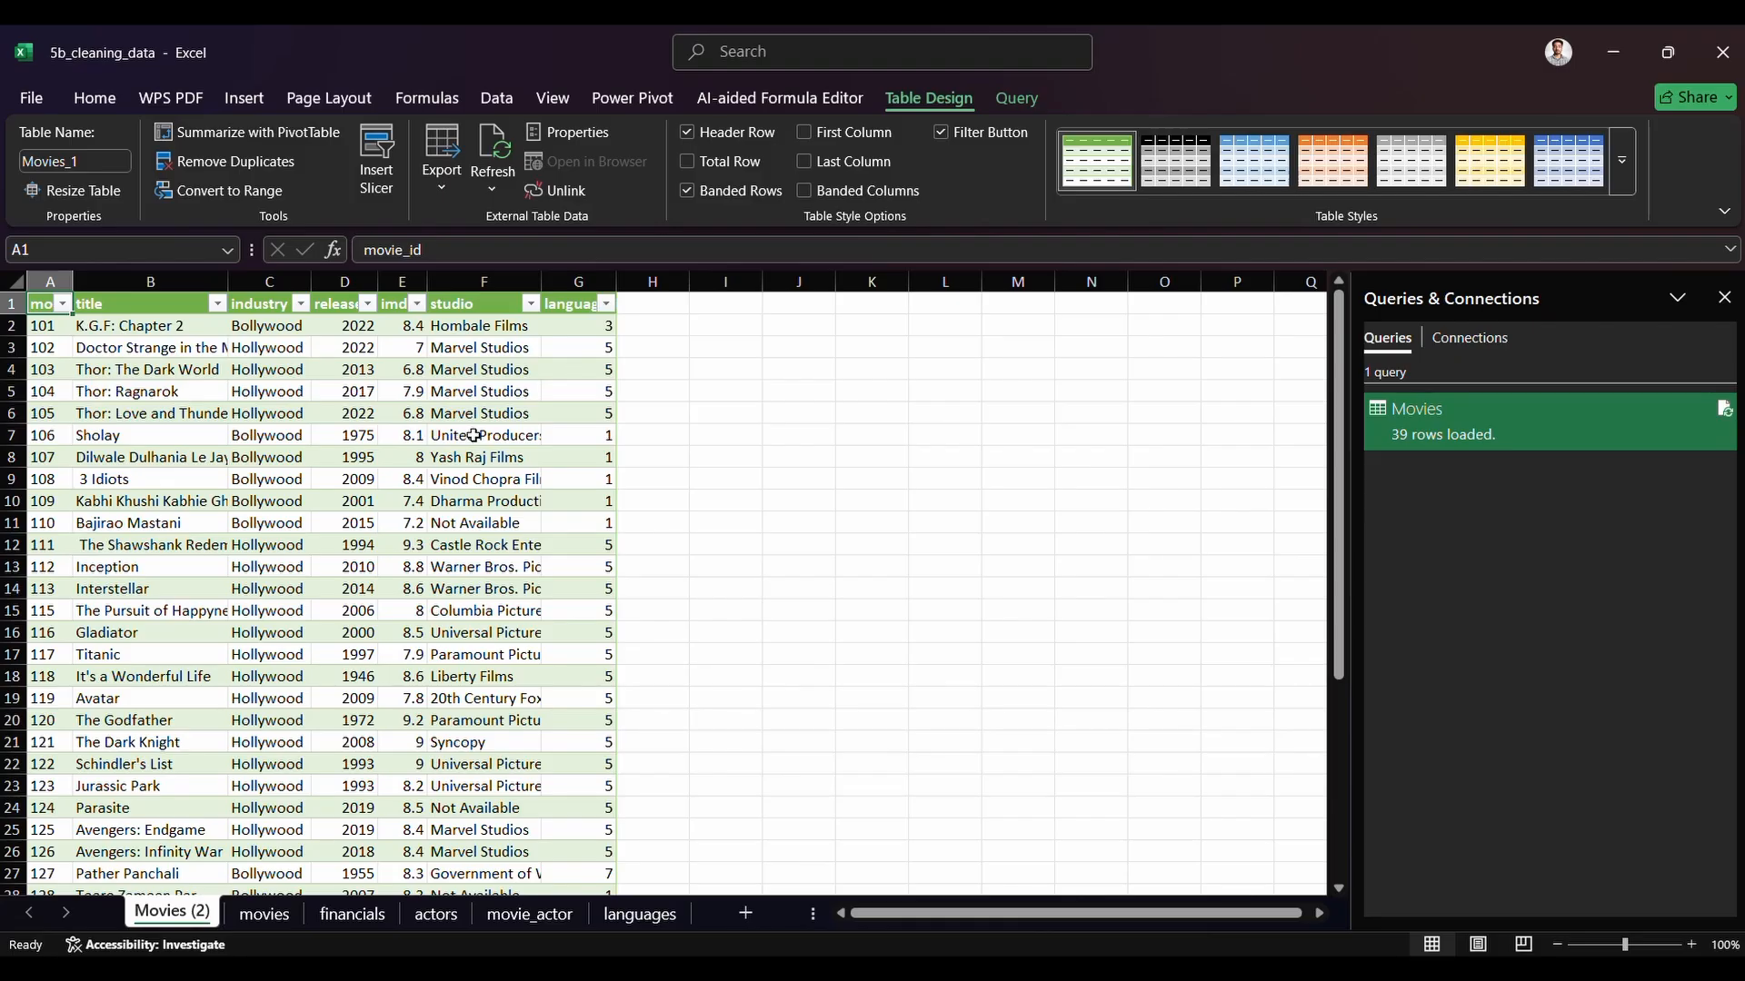
Delete the Movies (2) worksheet permanently.
{"action": "right_click", "coordinate": [206, 912]}
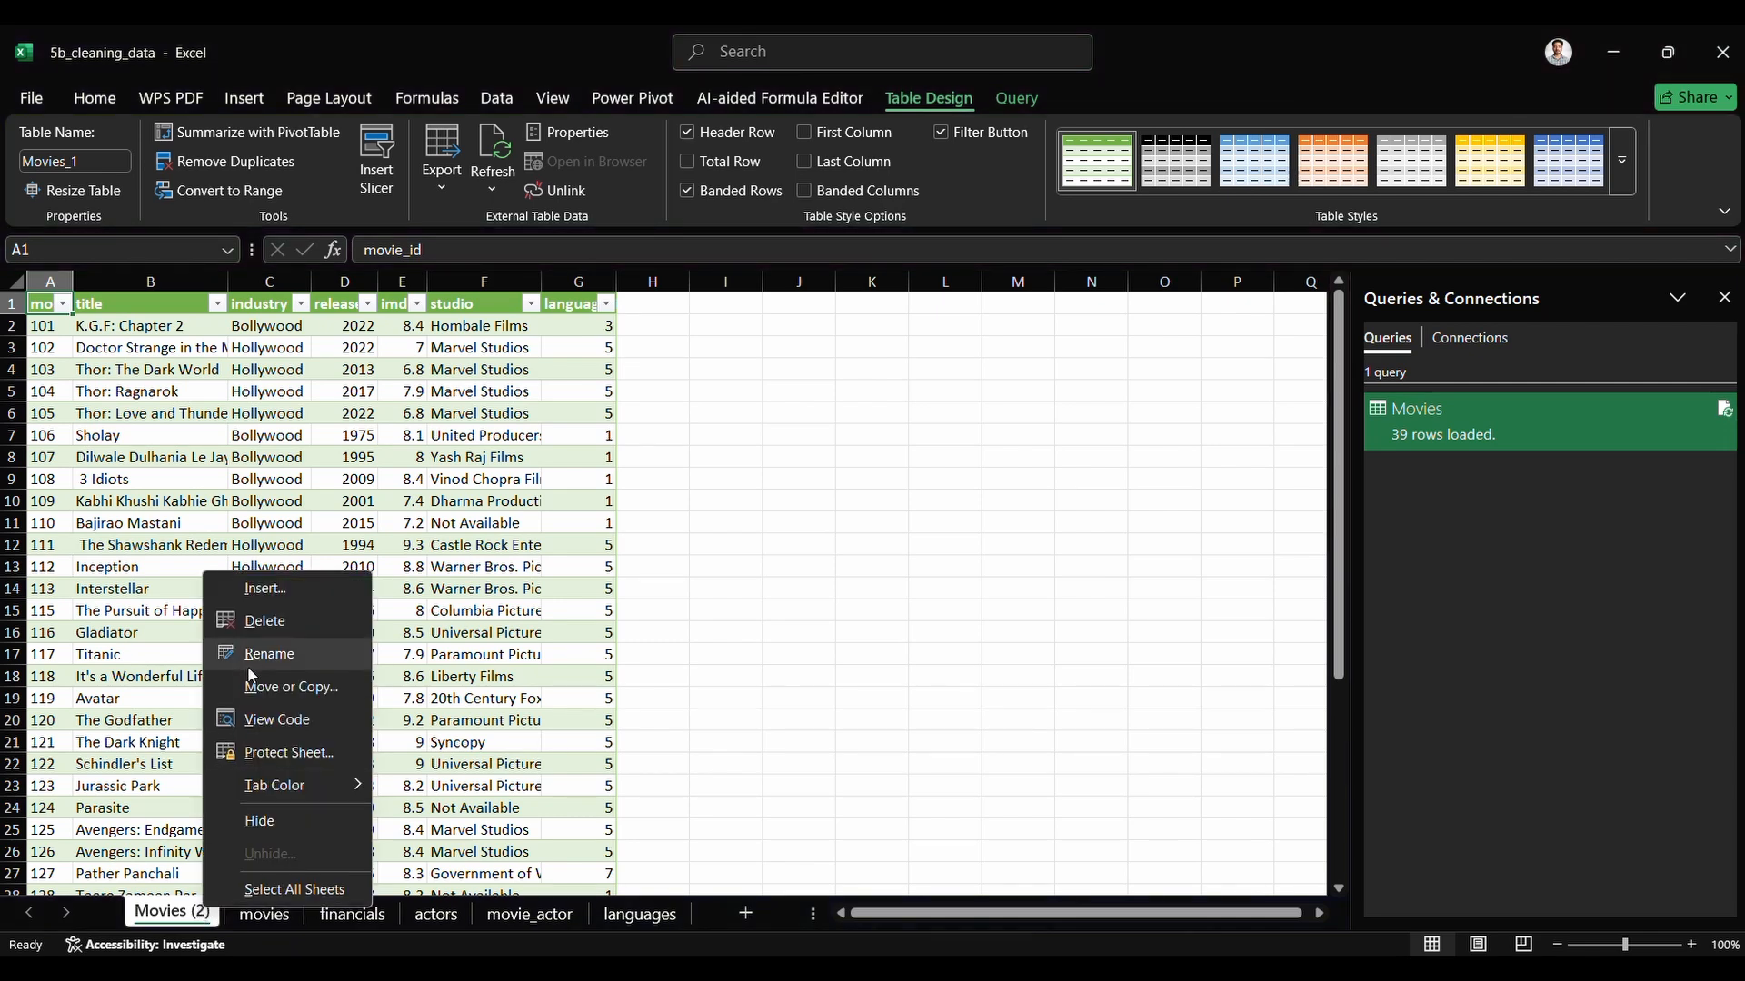
{"action": "left_click", "coordinate": [265, 621]}
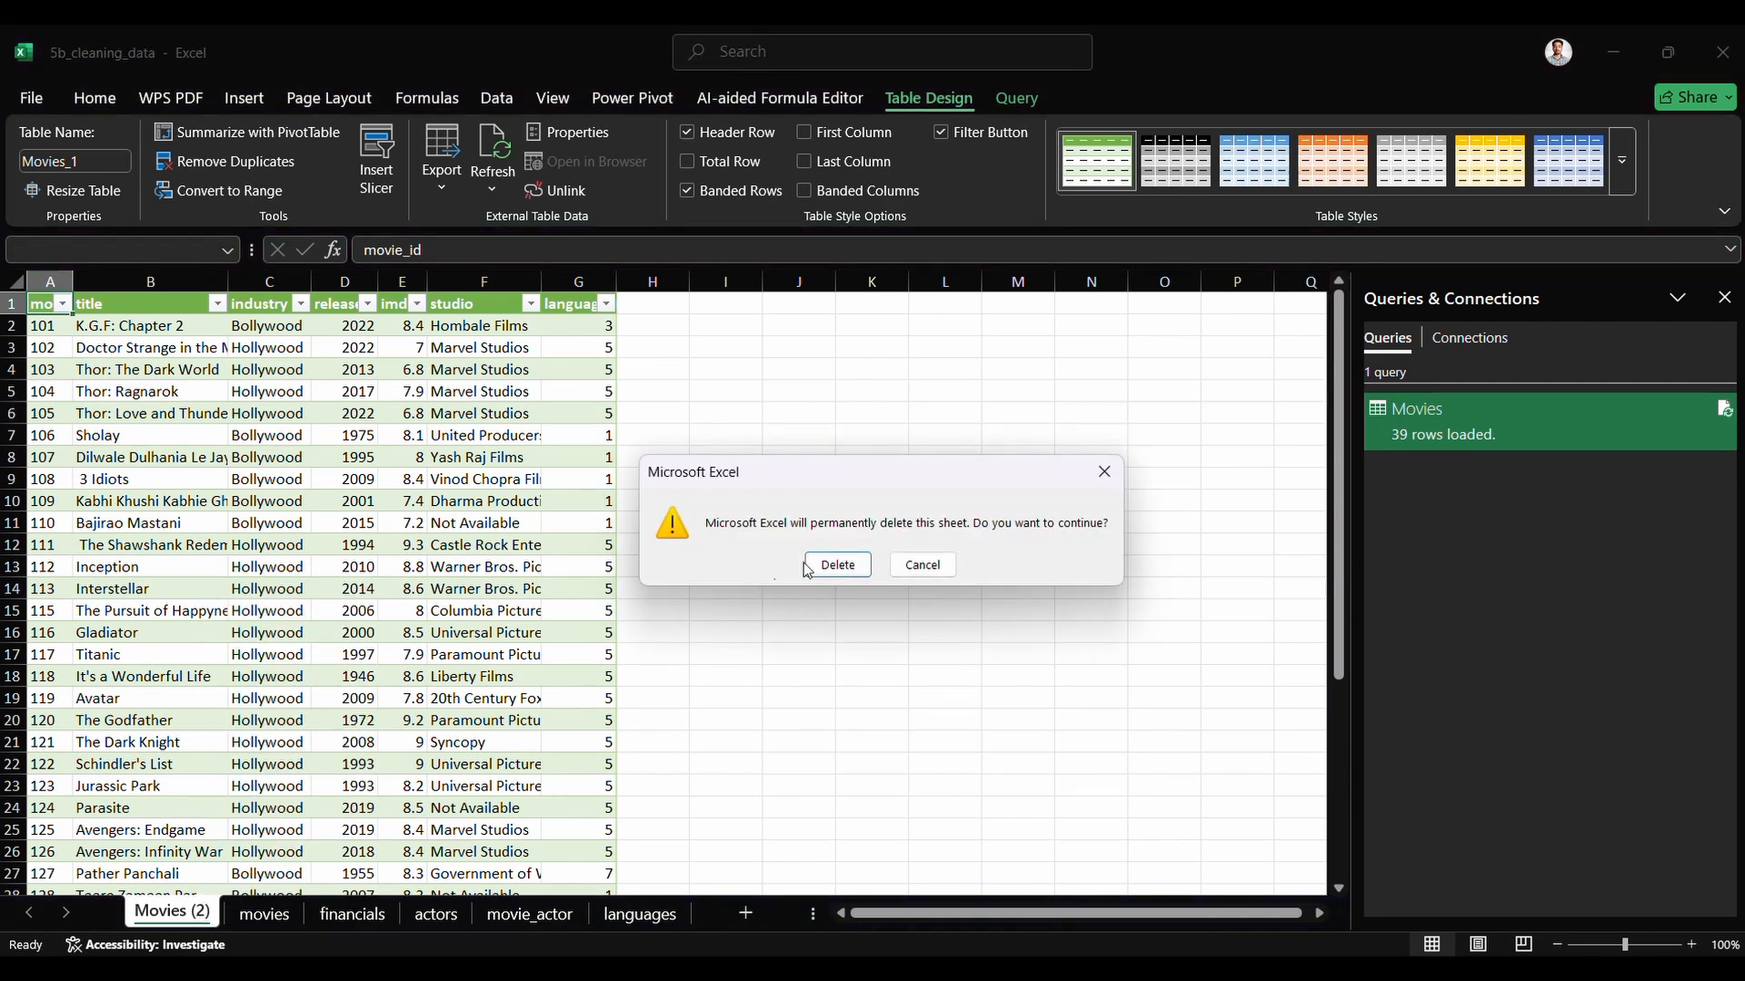
{"action": "left_click", "coordinate": [835, 564]}
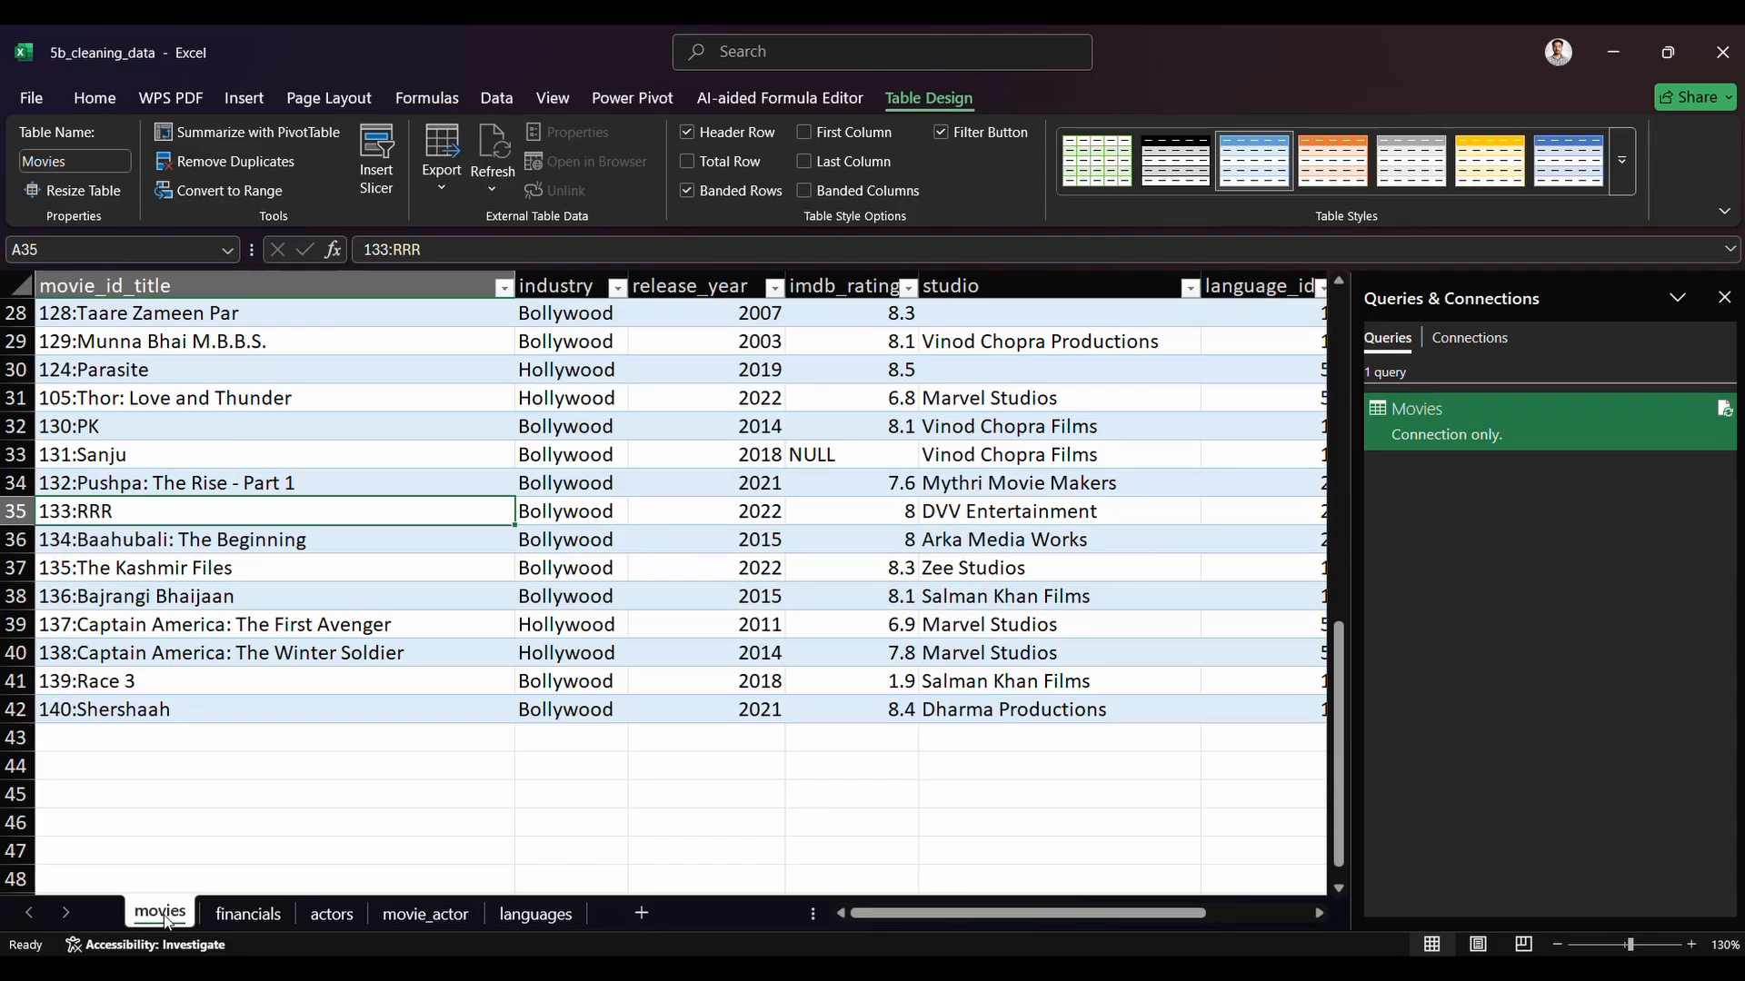
Load the table on the financials sheet into Power Query Editor as a new query.
{"action": "scroll", "coordinate": [391, 796], "scroll_direction": "up", "scroll_amount": 4}
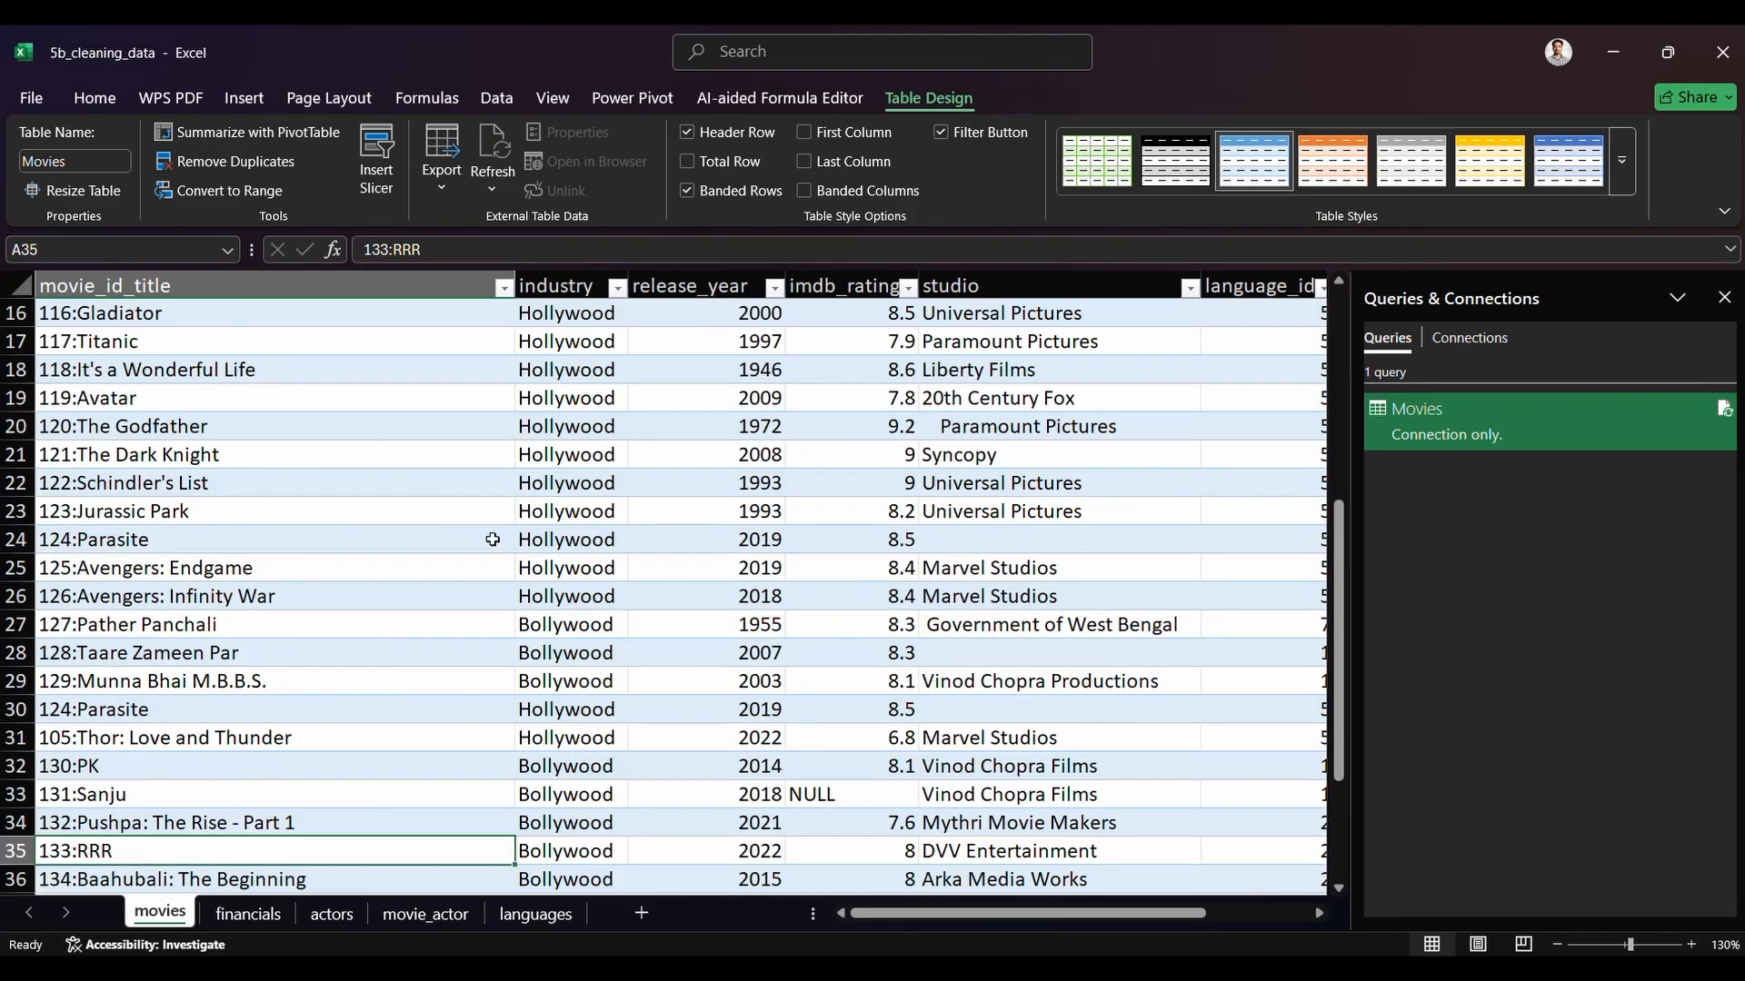
{"action": "mouse_move", "coordinate": [1660, 434]}
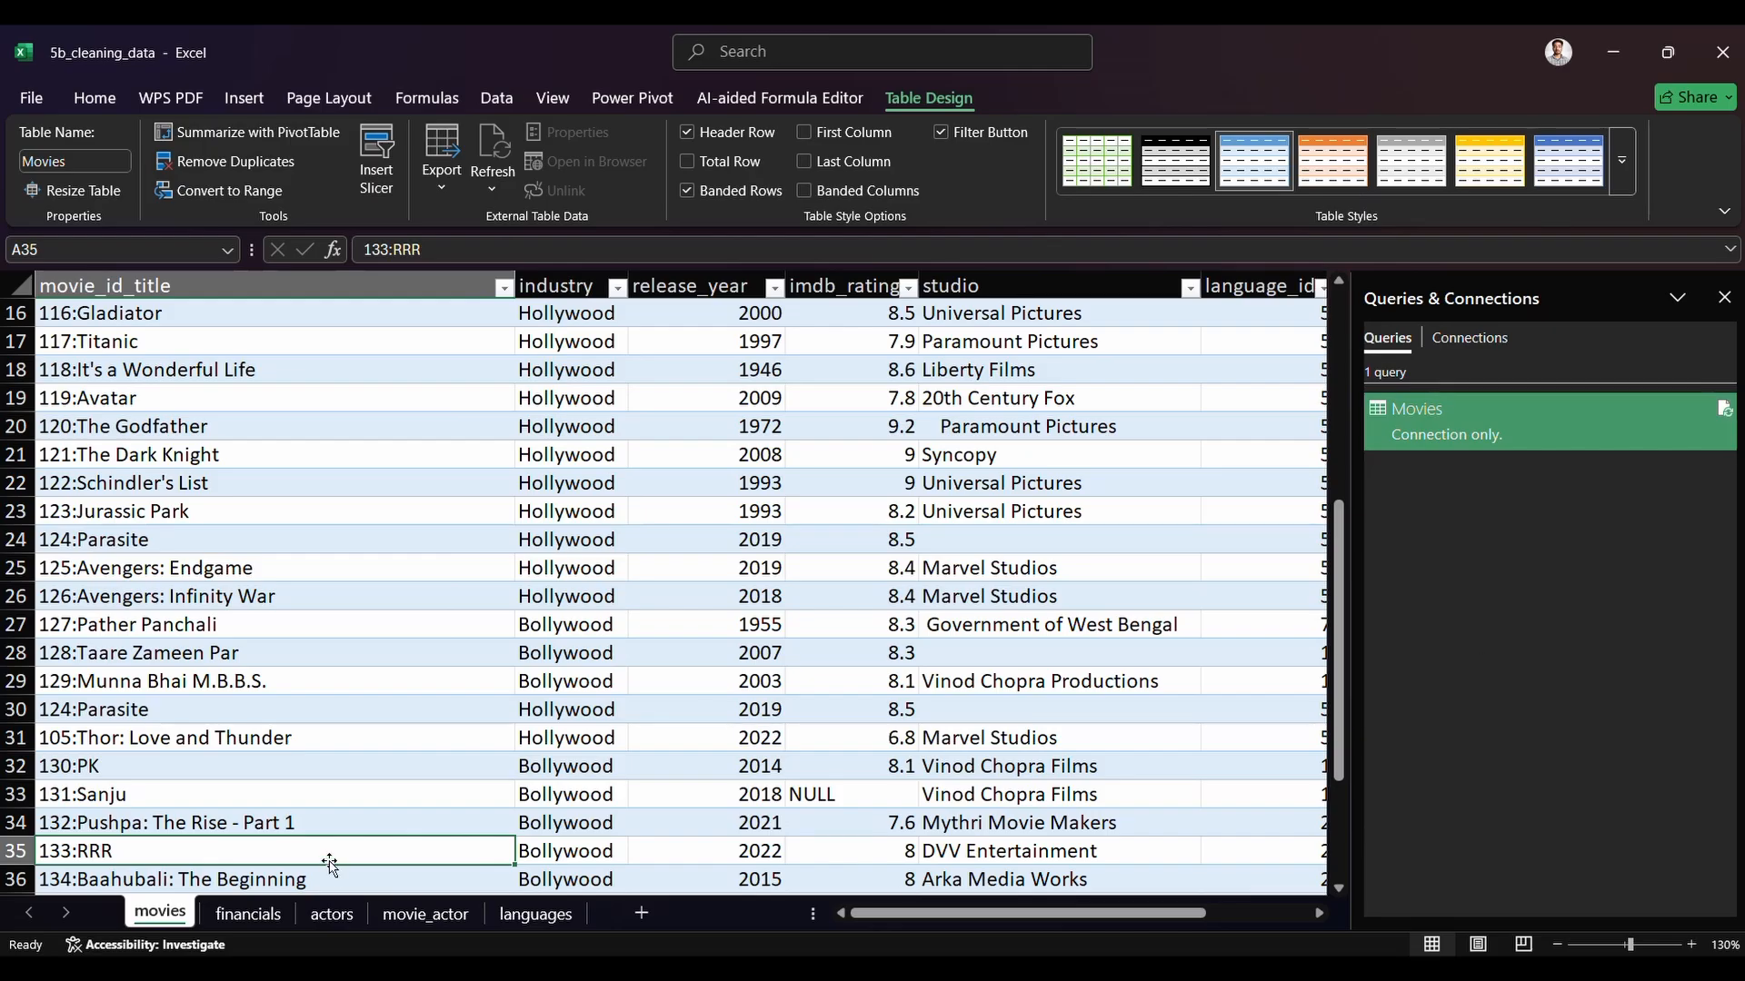
{"action": "left_click", "coordinate": [238, 918]}
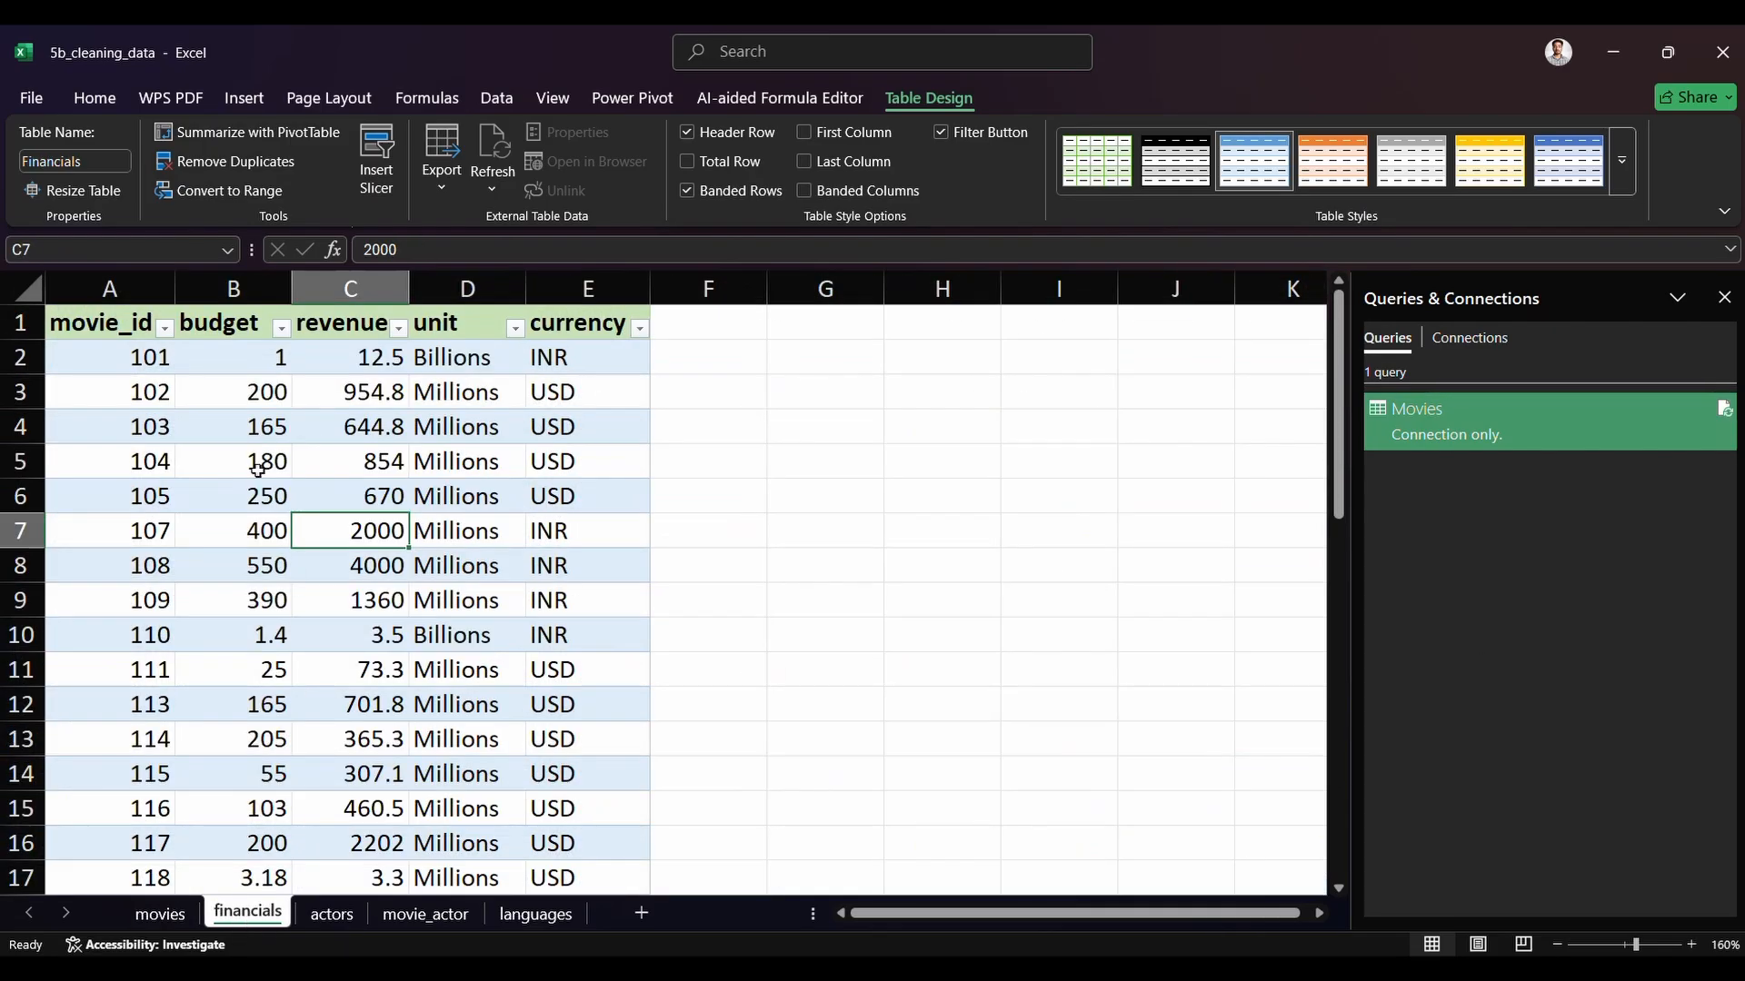
{"action": "left_click", "coordinate": [261, 563]}
{"action": "left_click", "coordinate": [346, 561]}
{"action": "left_click", "coordinate": [359, 669]}
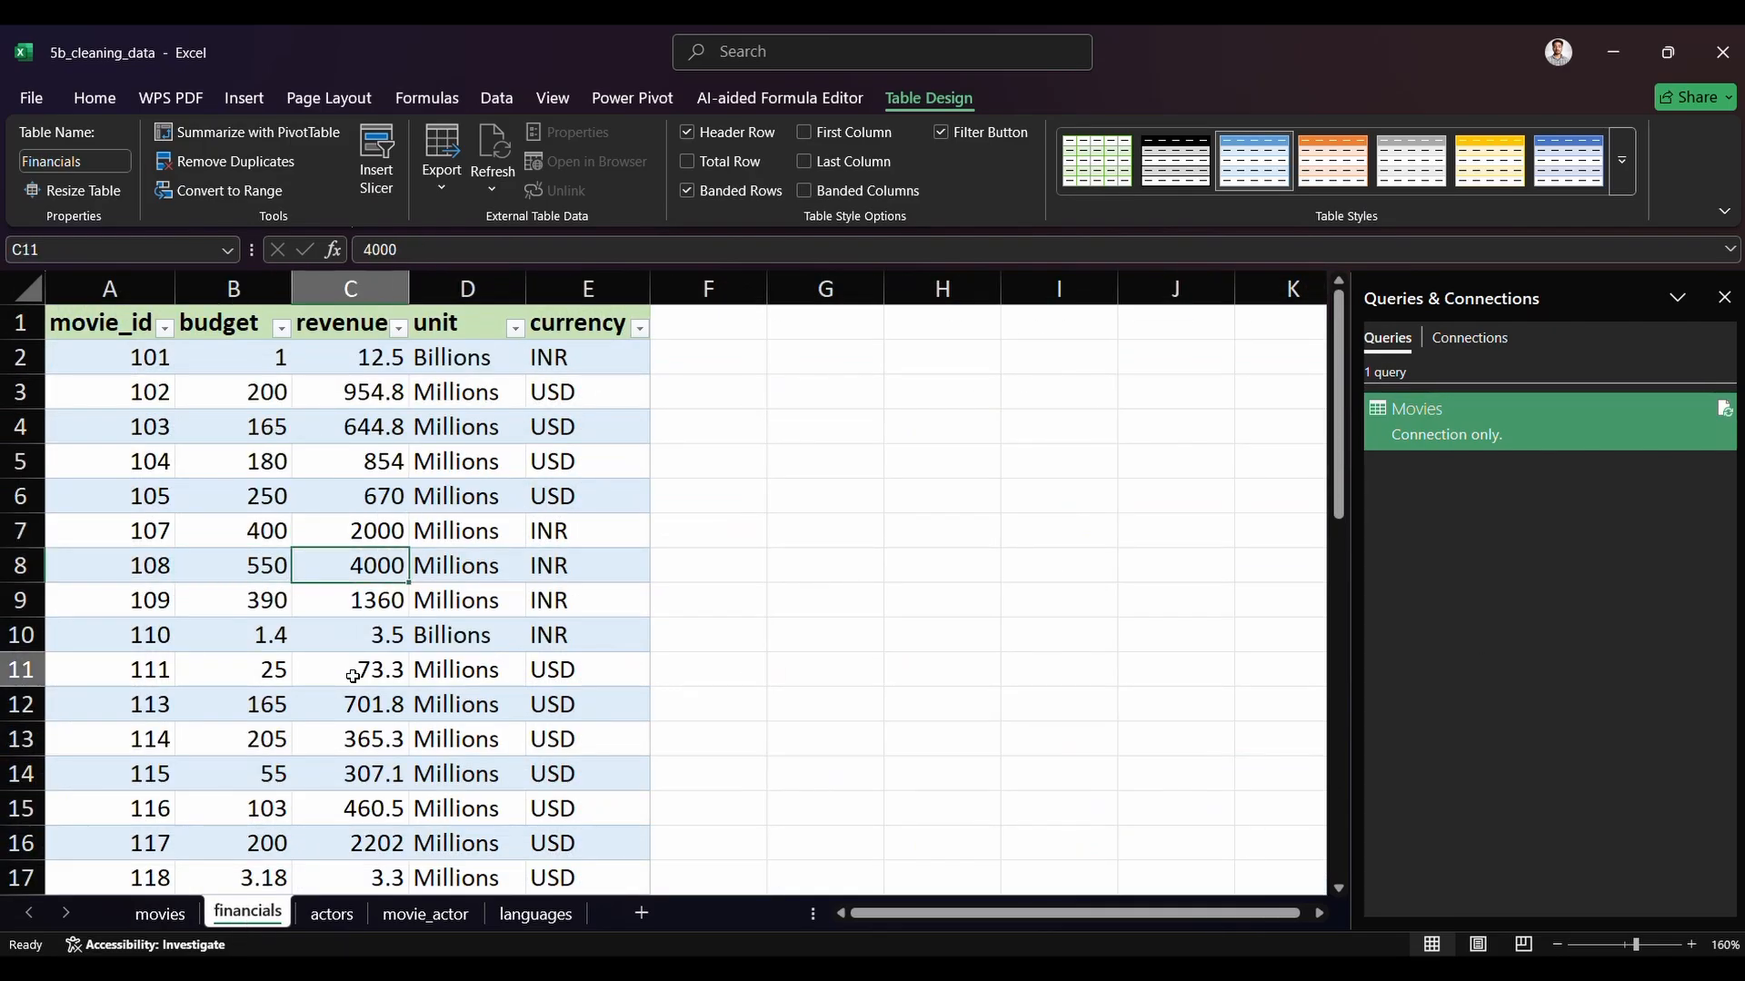
{"action": "left_click", "coordinate": [492, 101]}
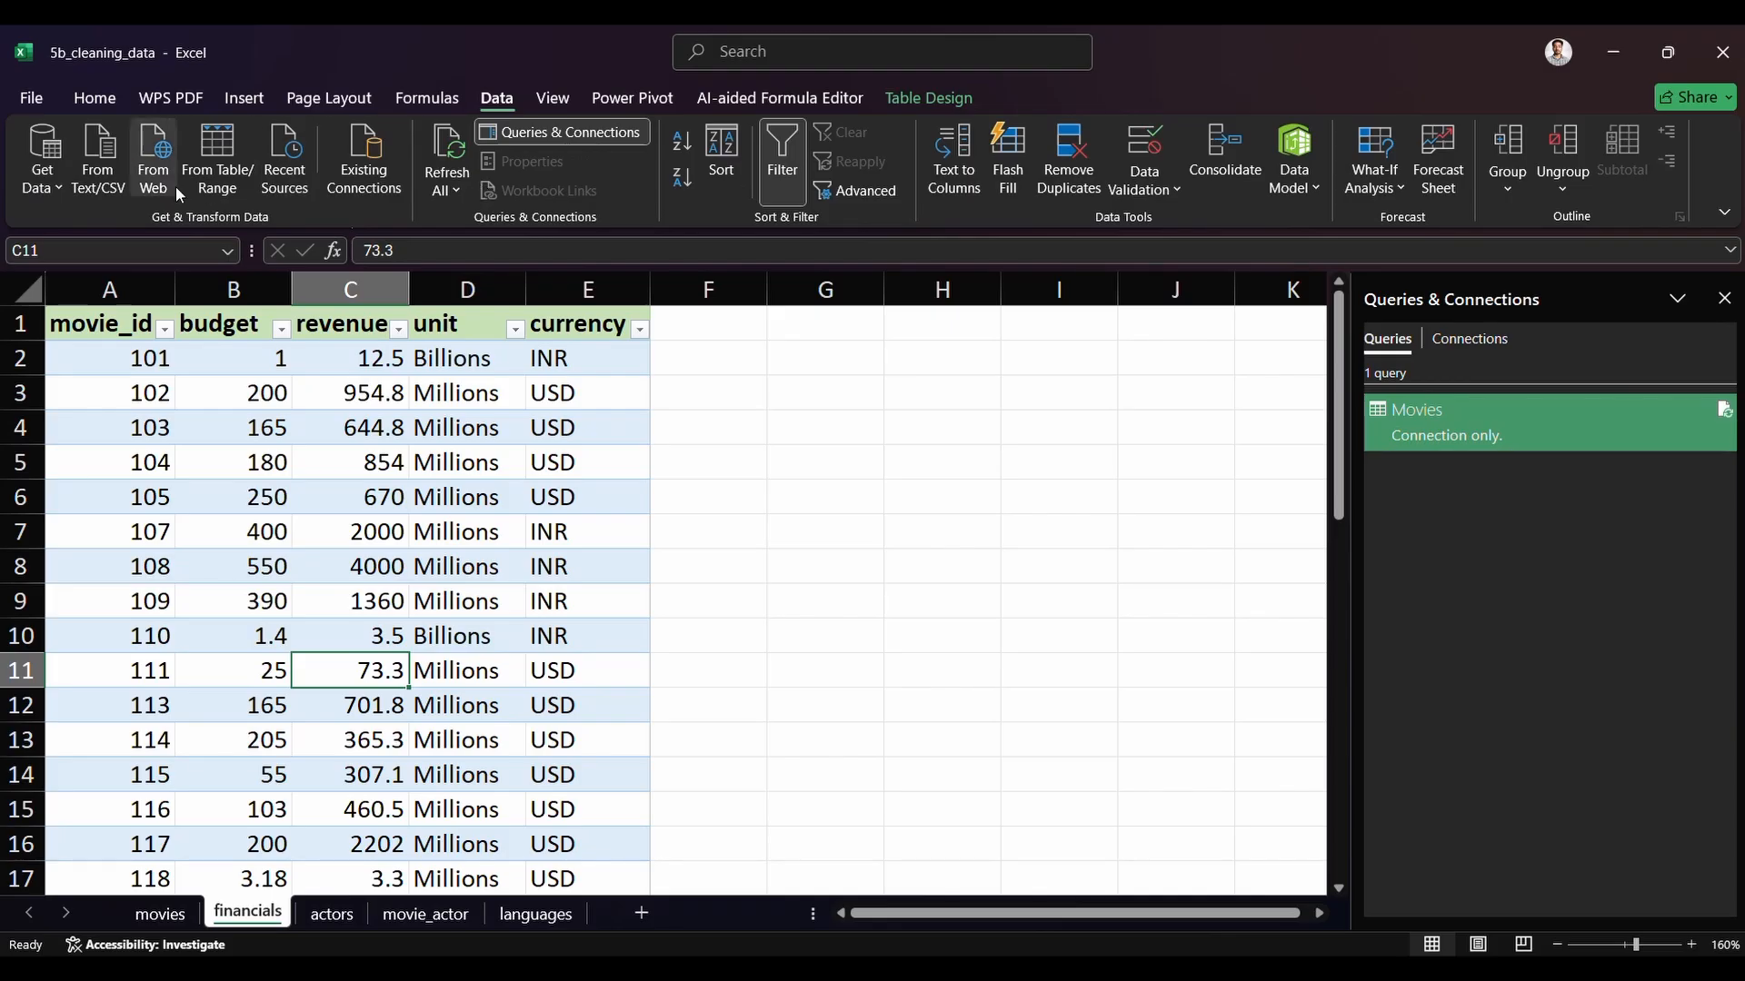
{"action": "left_click", "coordinate": [223, 171]}
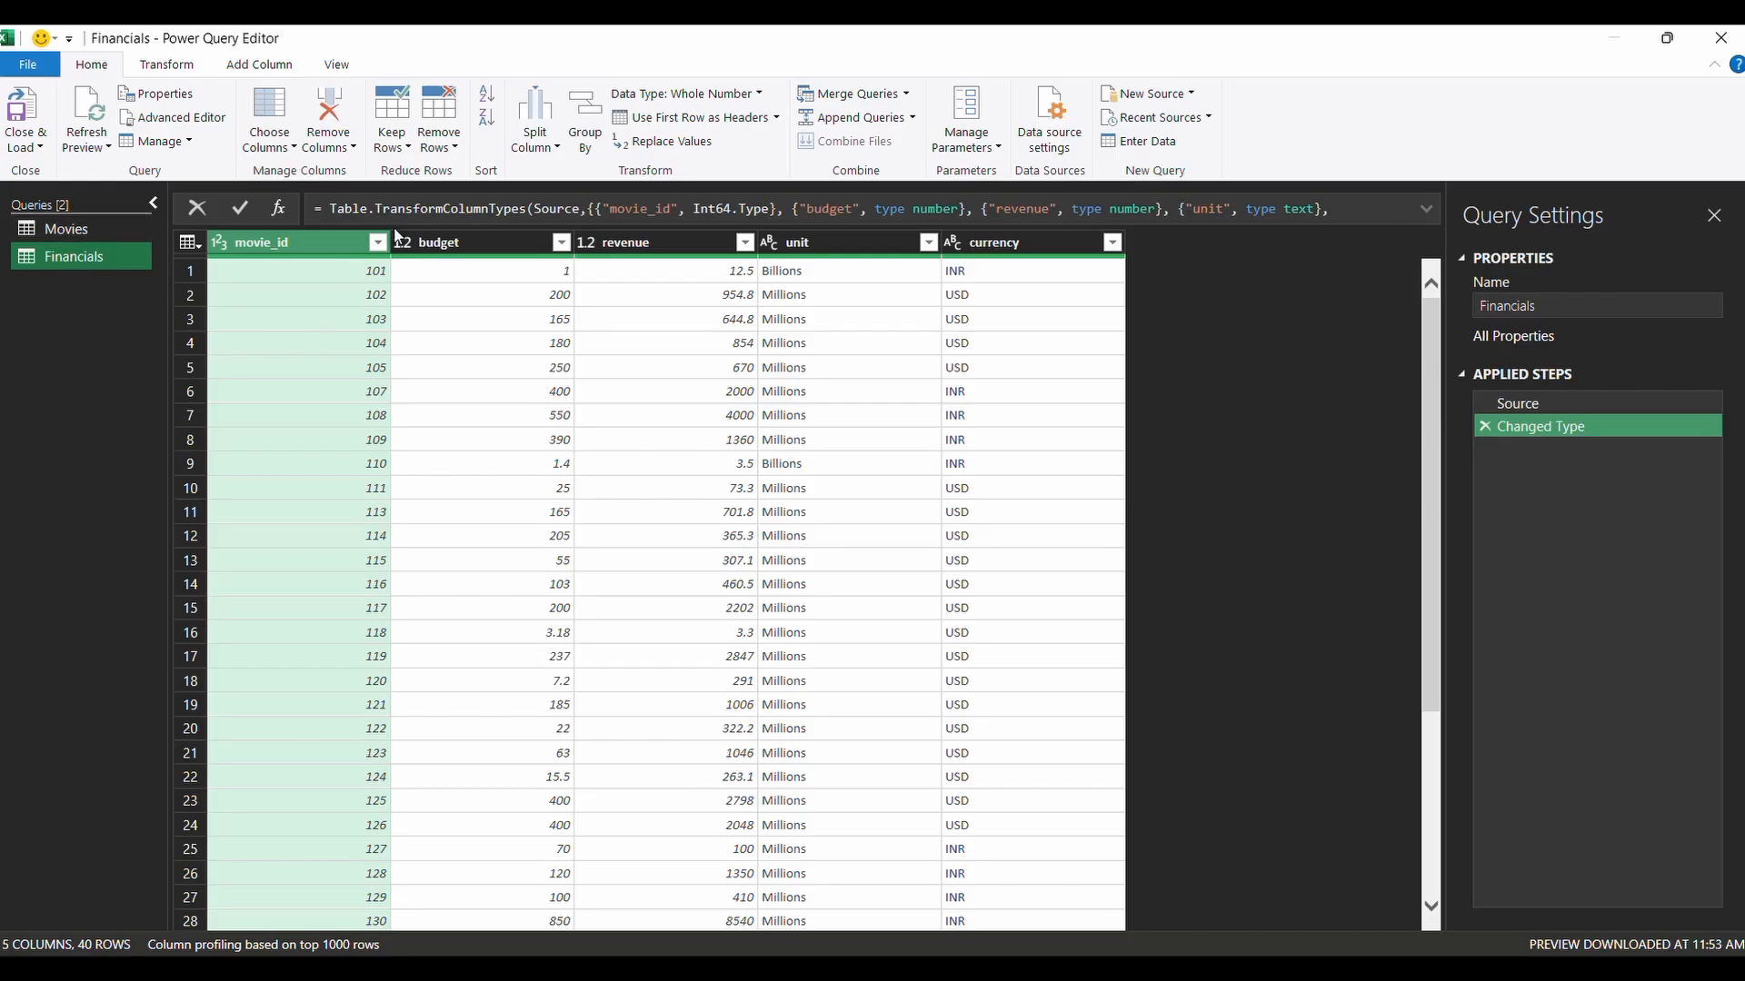
Change the movie_id column of the Financials query to the Text data type, adding the conversion as a new step.
{"action": "left_click", "coordinate": [221, 243]}
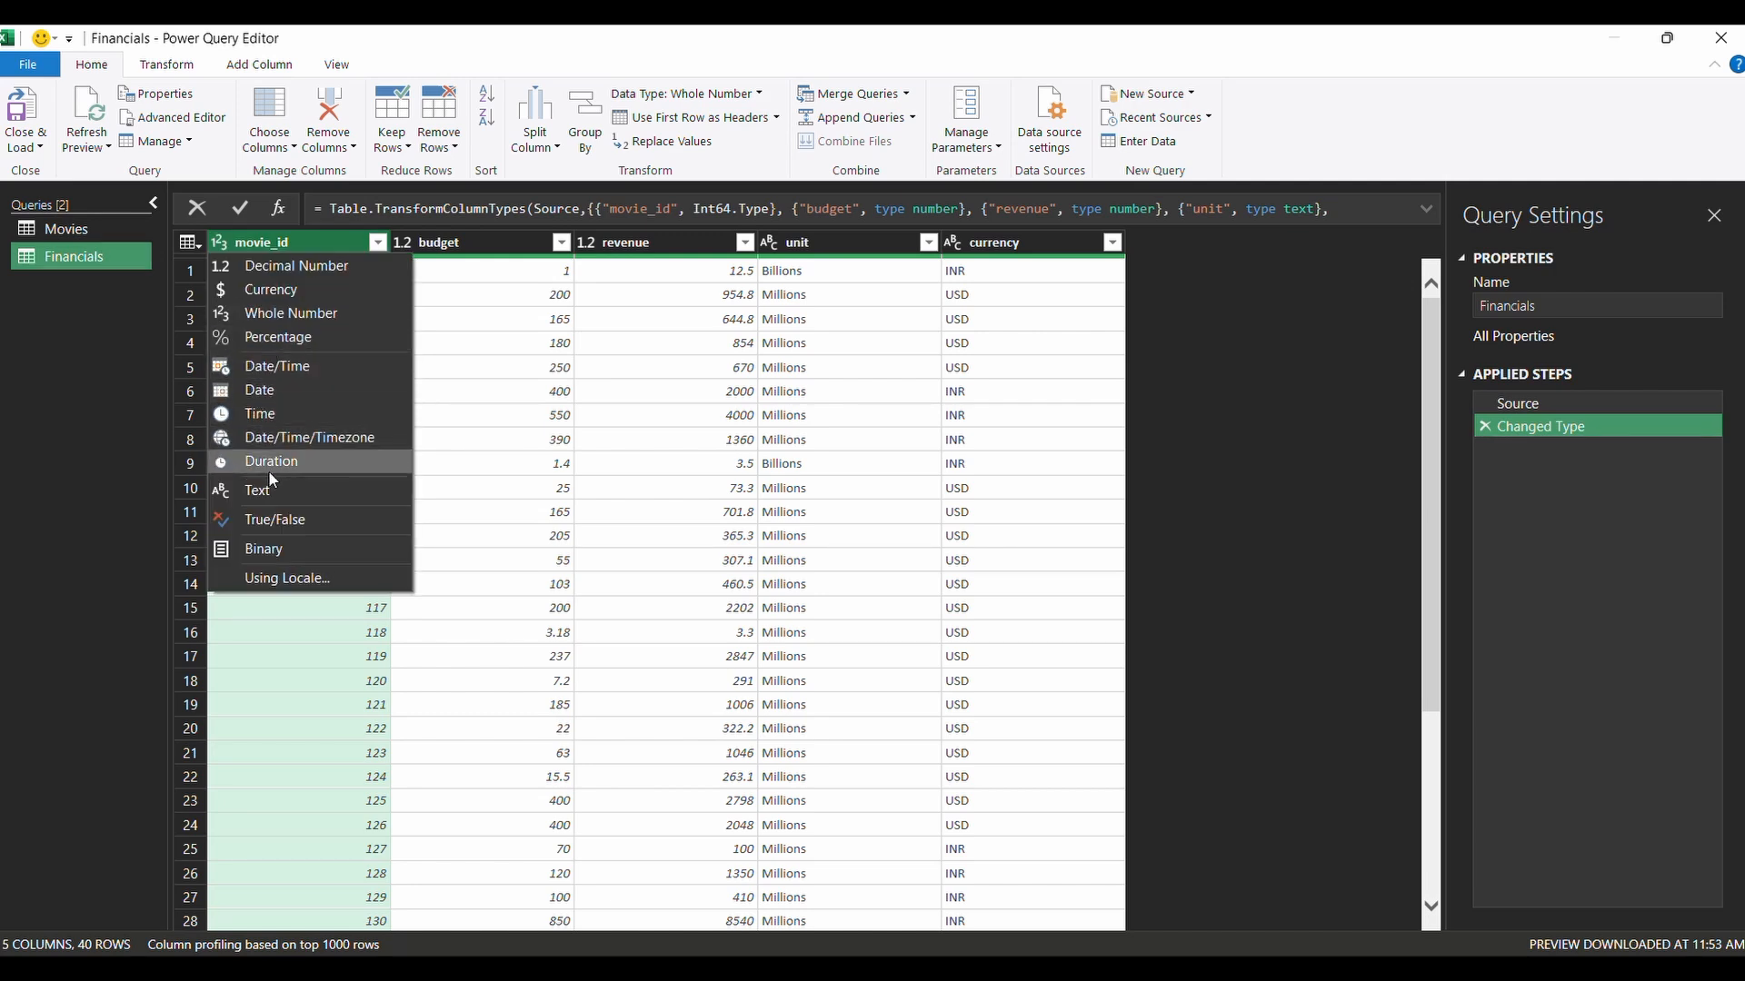
{"action": "left_click", "coordinate": [272, 489]}
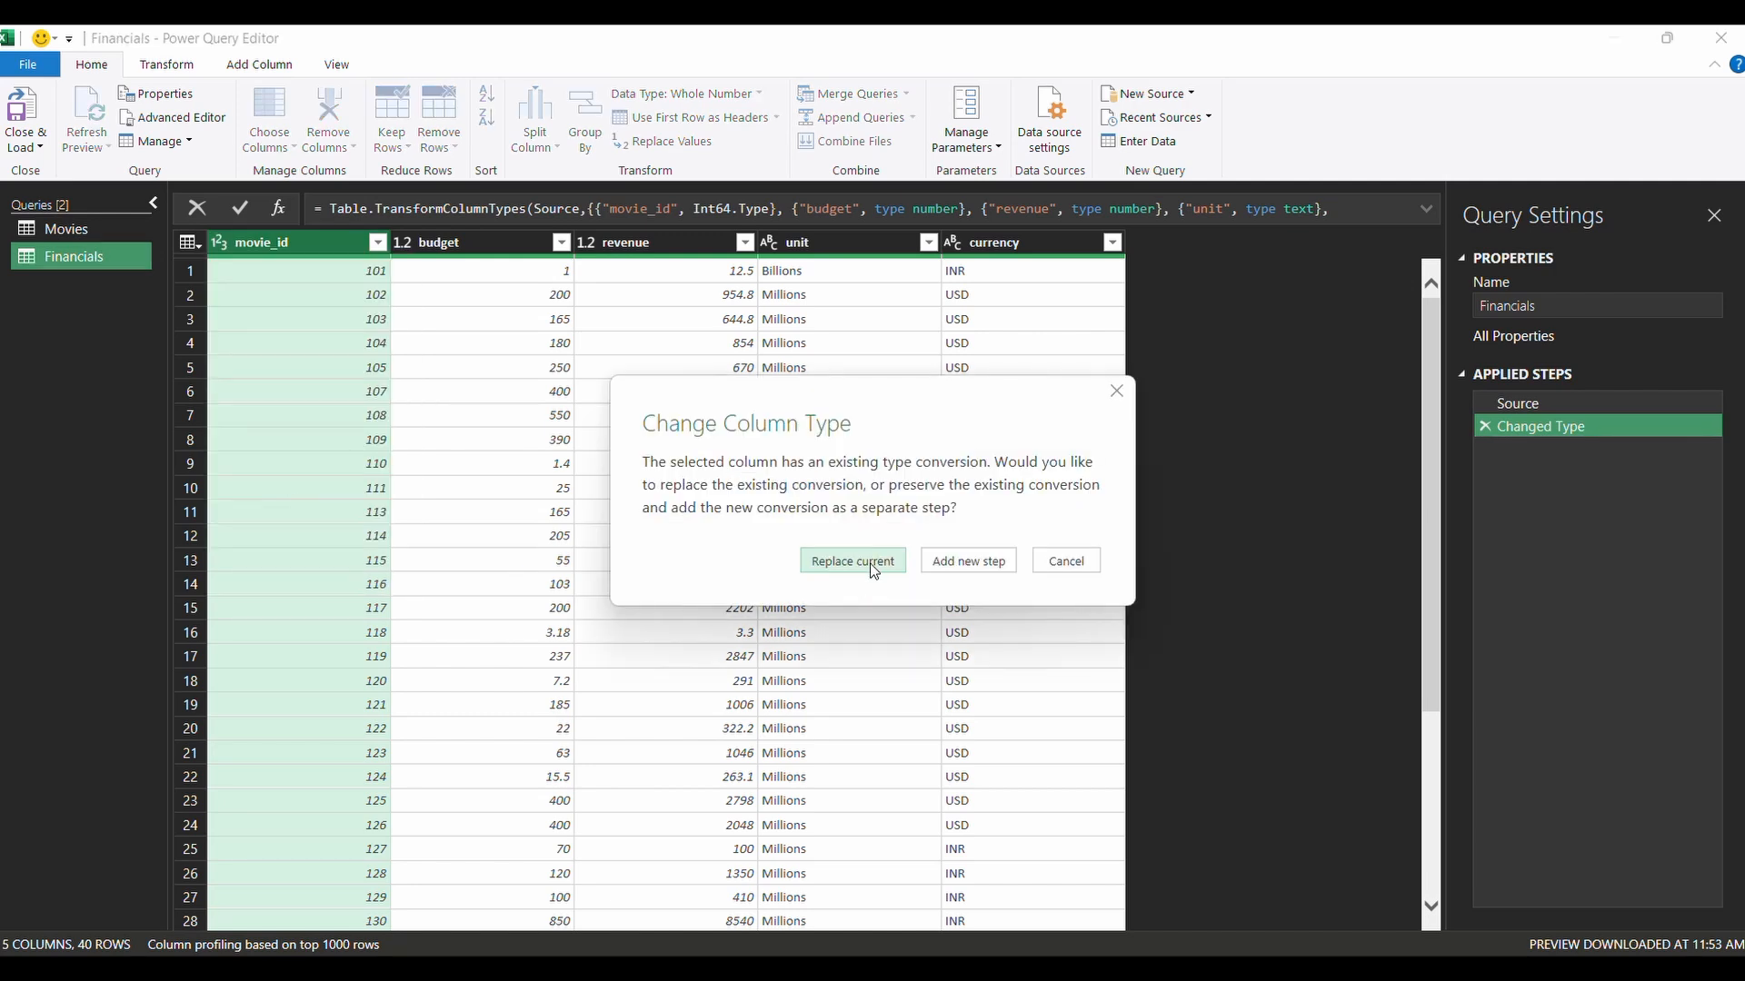
{"action": "left_click", "coordinate": [949, 566]}
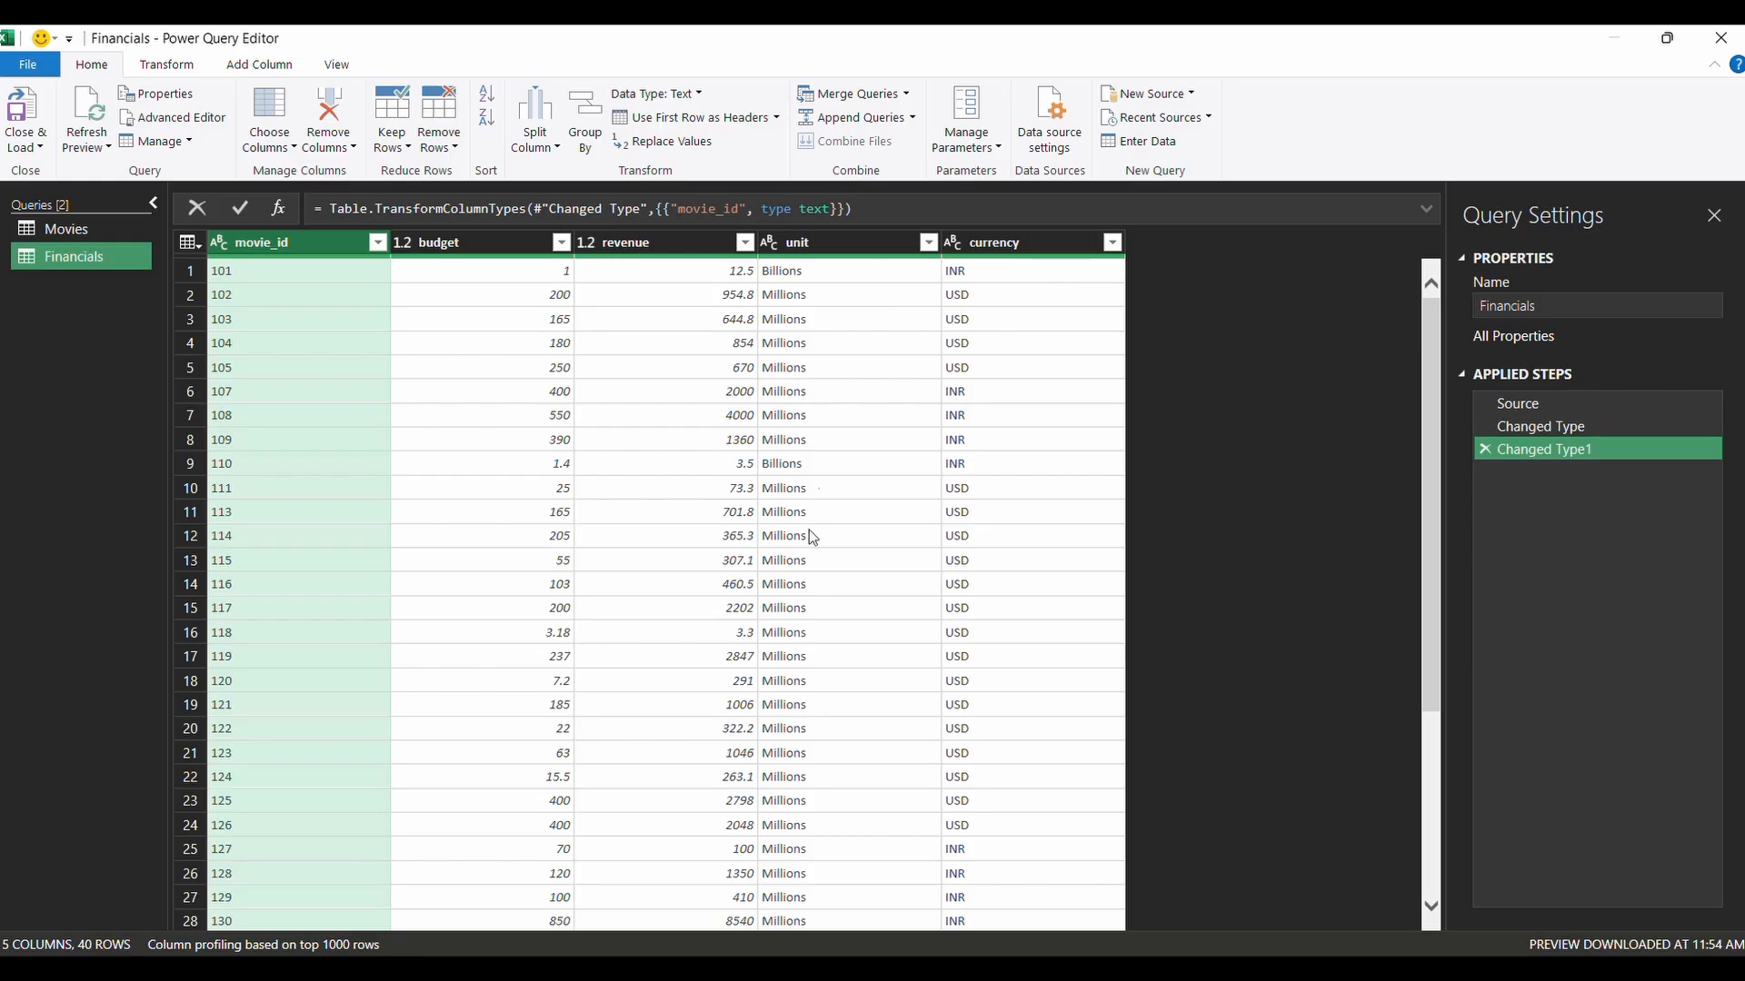
Compare the rows and columns of the Financials and Movies queries, through to the language_id column.
{"action": "scroll", "coordinate": [474, 718], "scroll_direction": "down", "scroll_amount": 4}
{"action": "left_click", "coordinate": [56, 229]}
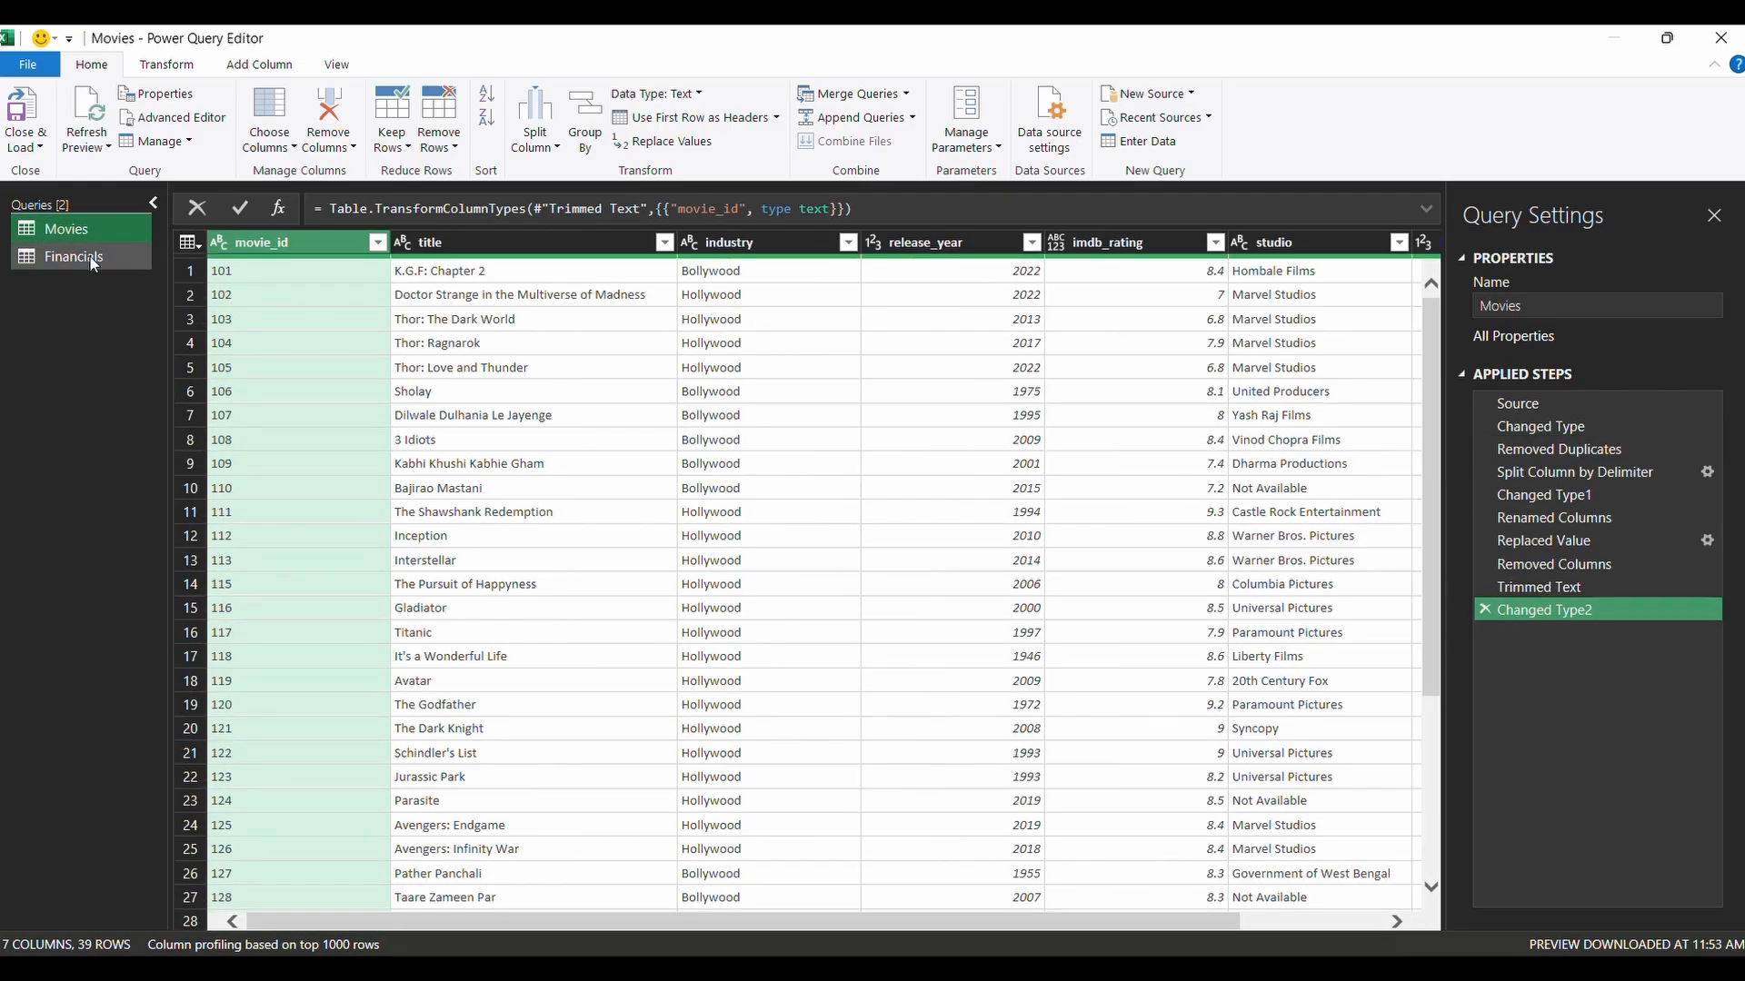
{"action": "left_click", "coordinate": [90, 257]}
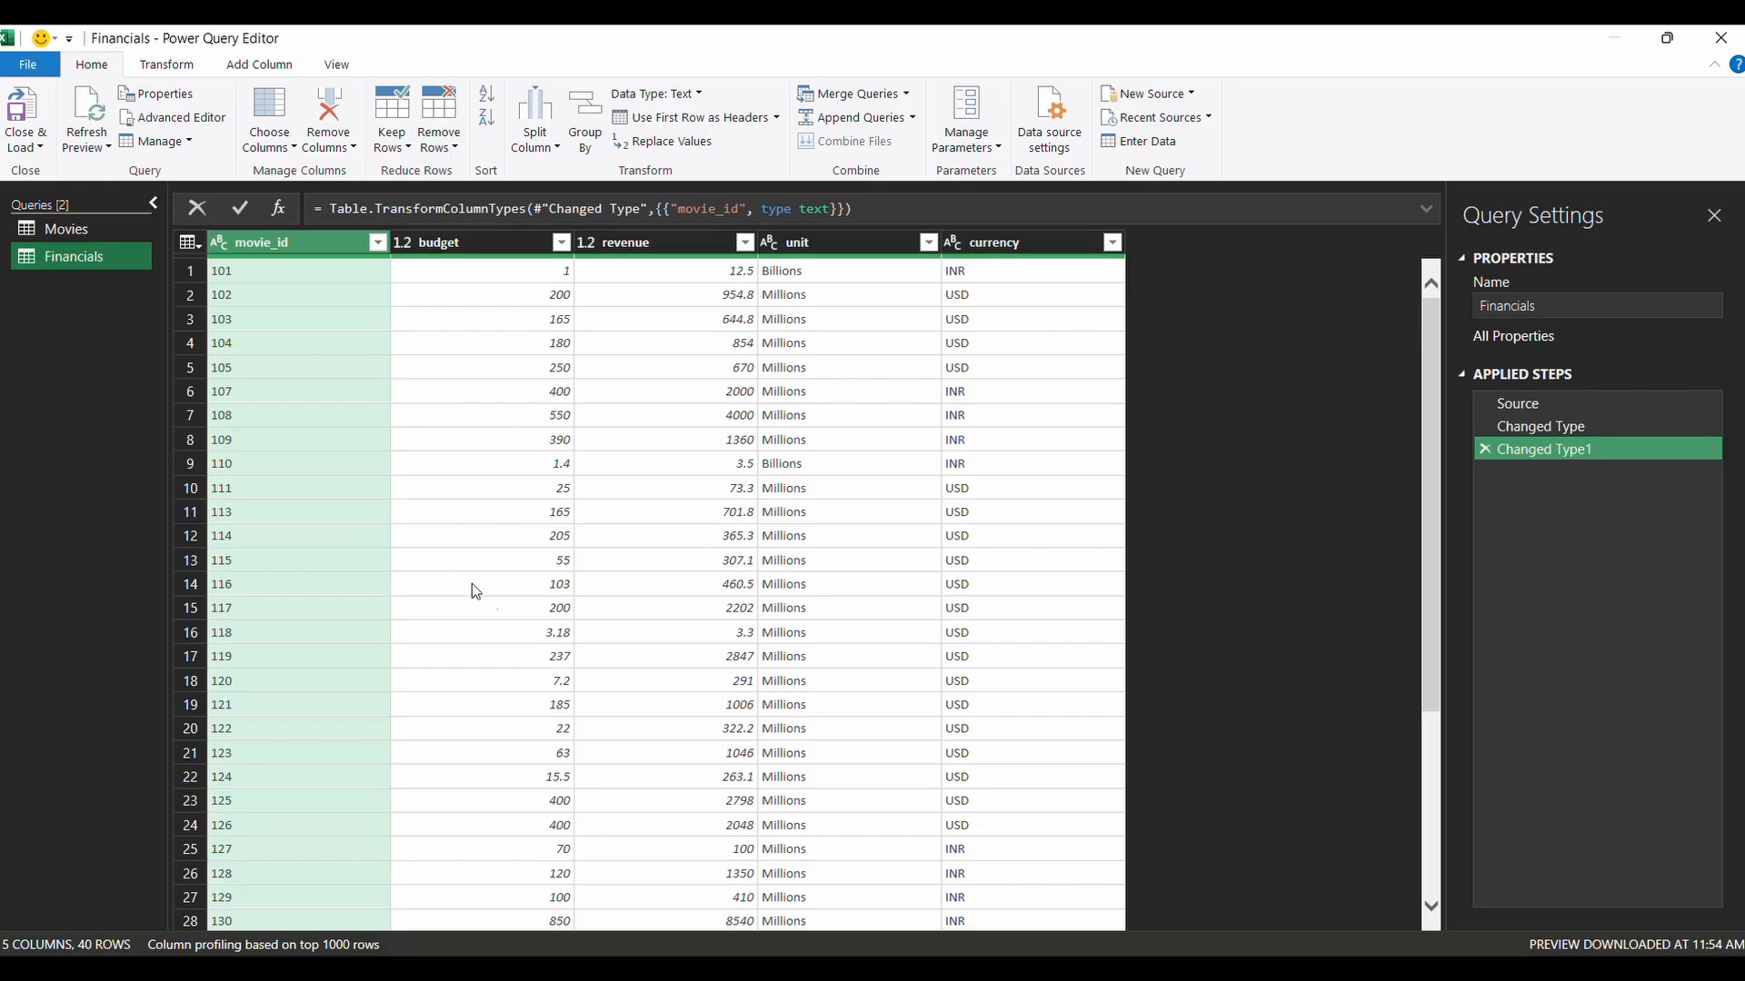
{"action": "left_click", "coordinate": [45, 227]}
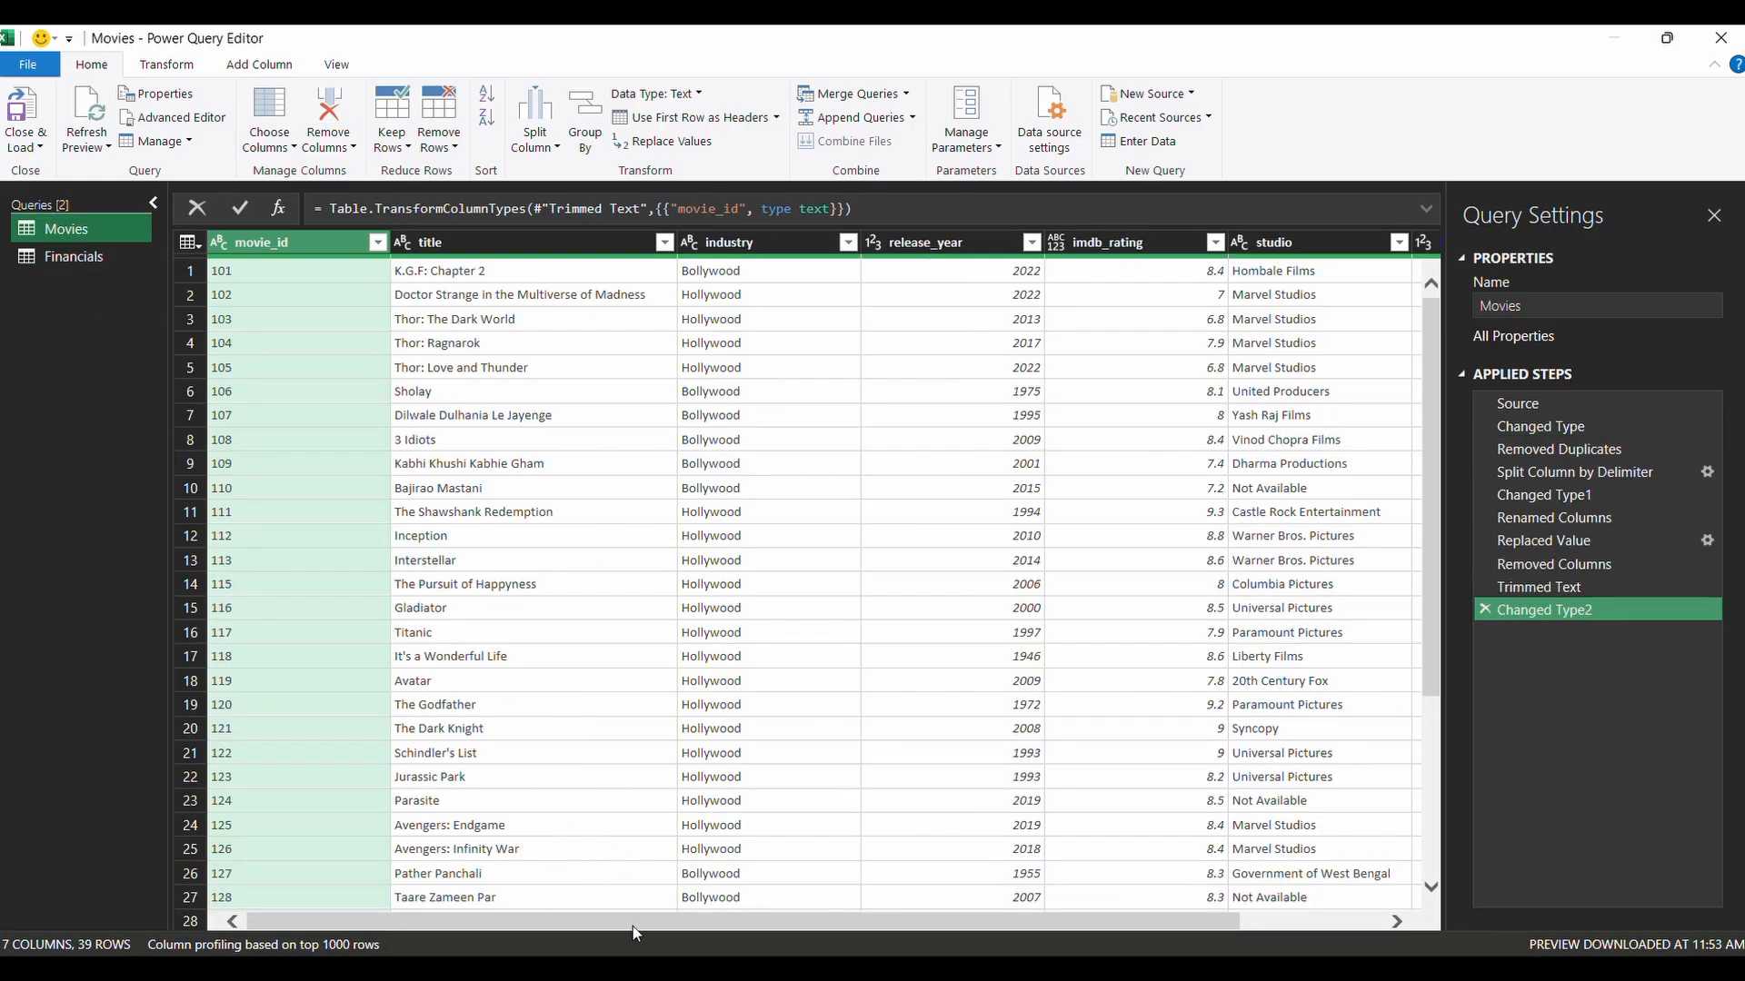
{"action": "left_click_drag", "start_coordinate": [667, 918], "coordinate": [812, 919]}
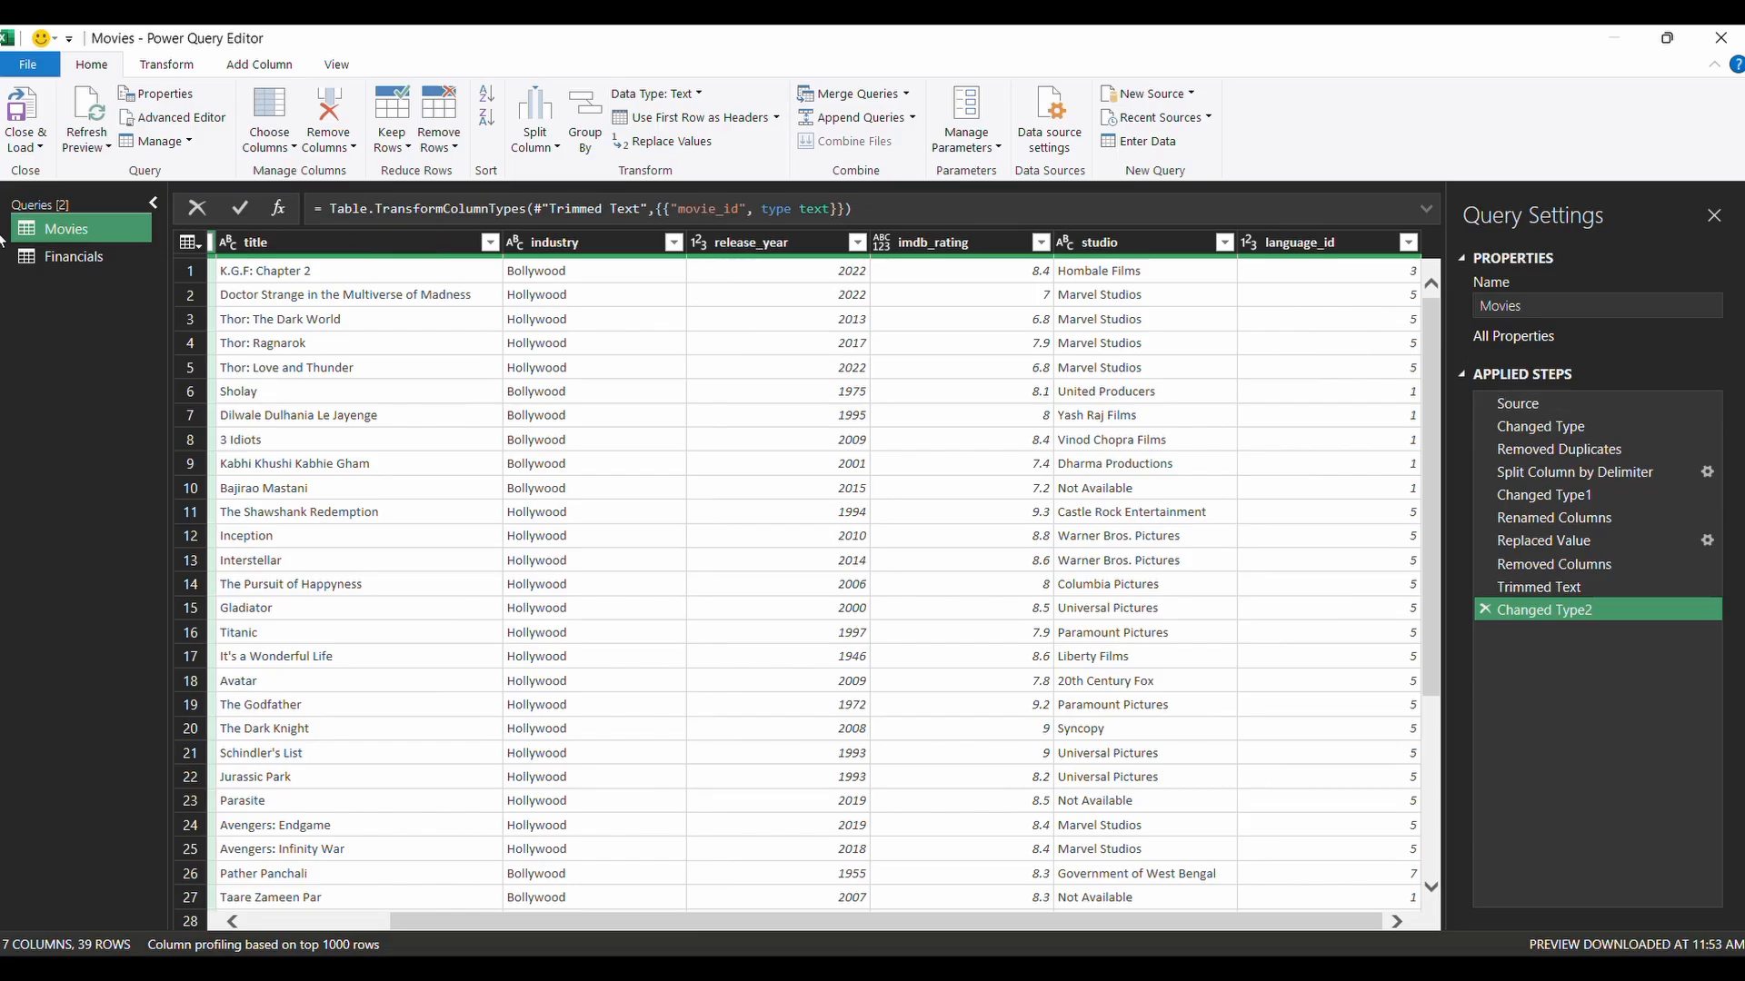
Merge the Movies query with the Financials query as a new query, matching on movie_id with a Left Outer join.
{"action": "left_click", "coordinate": [126, 262]}
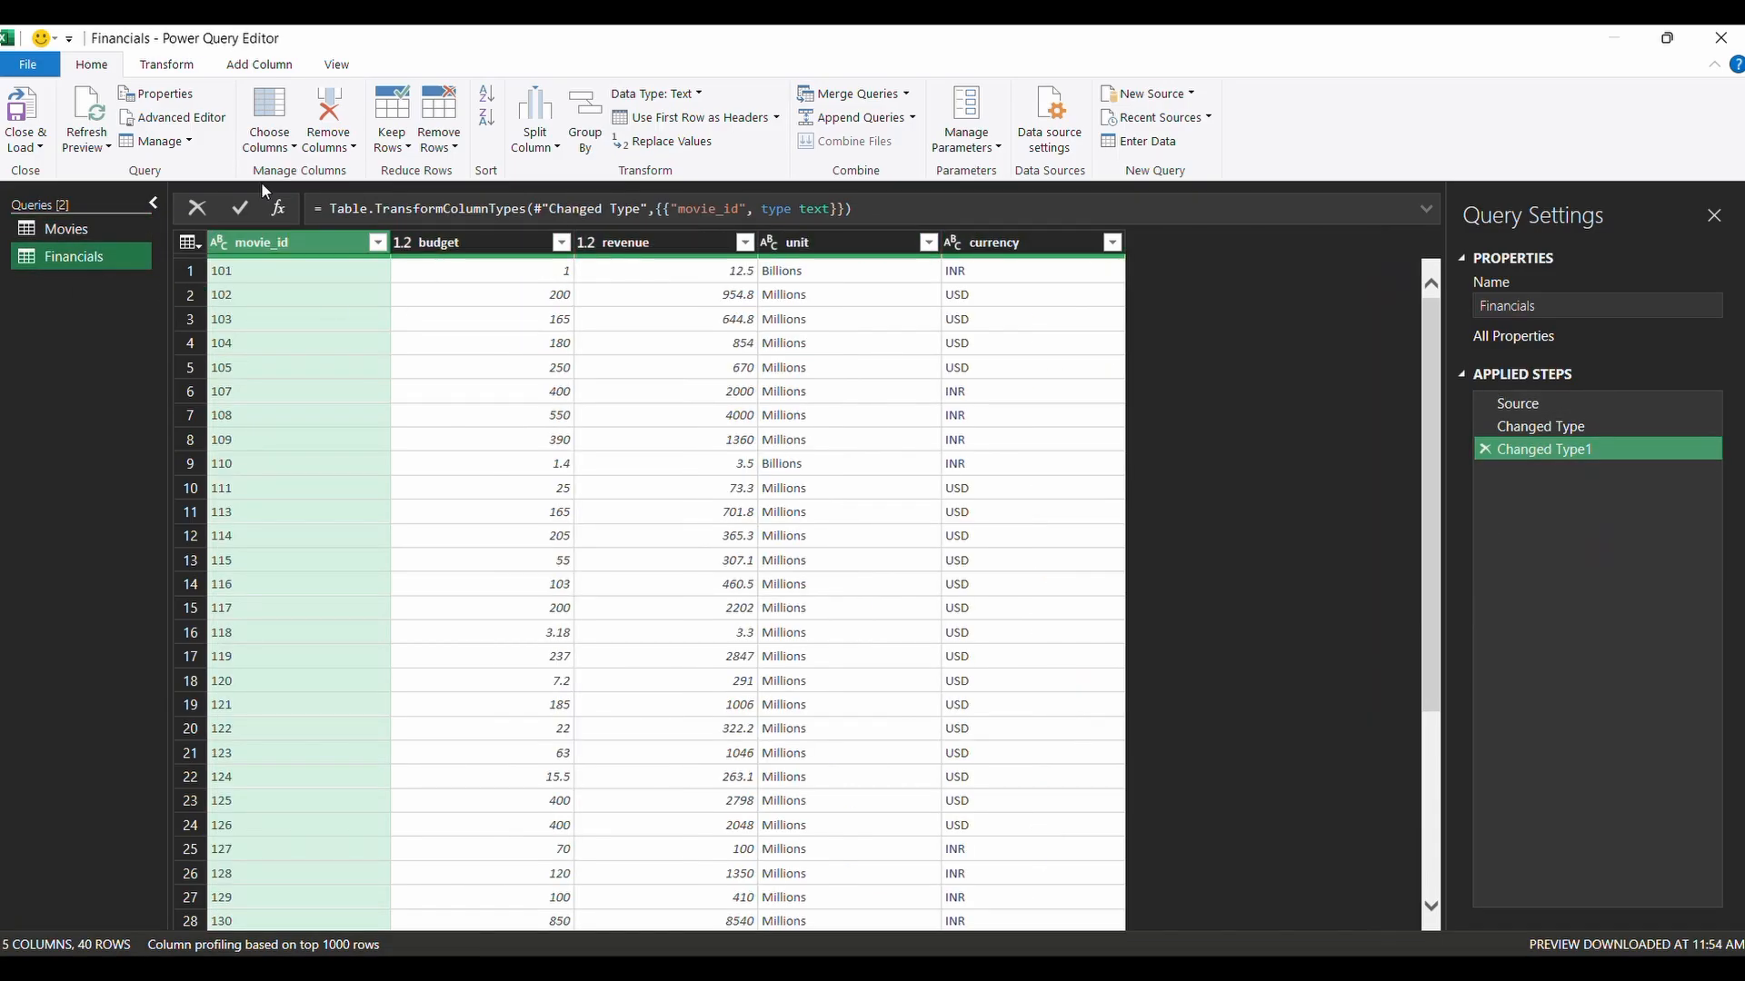
{"action": "left_click", "coordinate": [80, 226]}
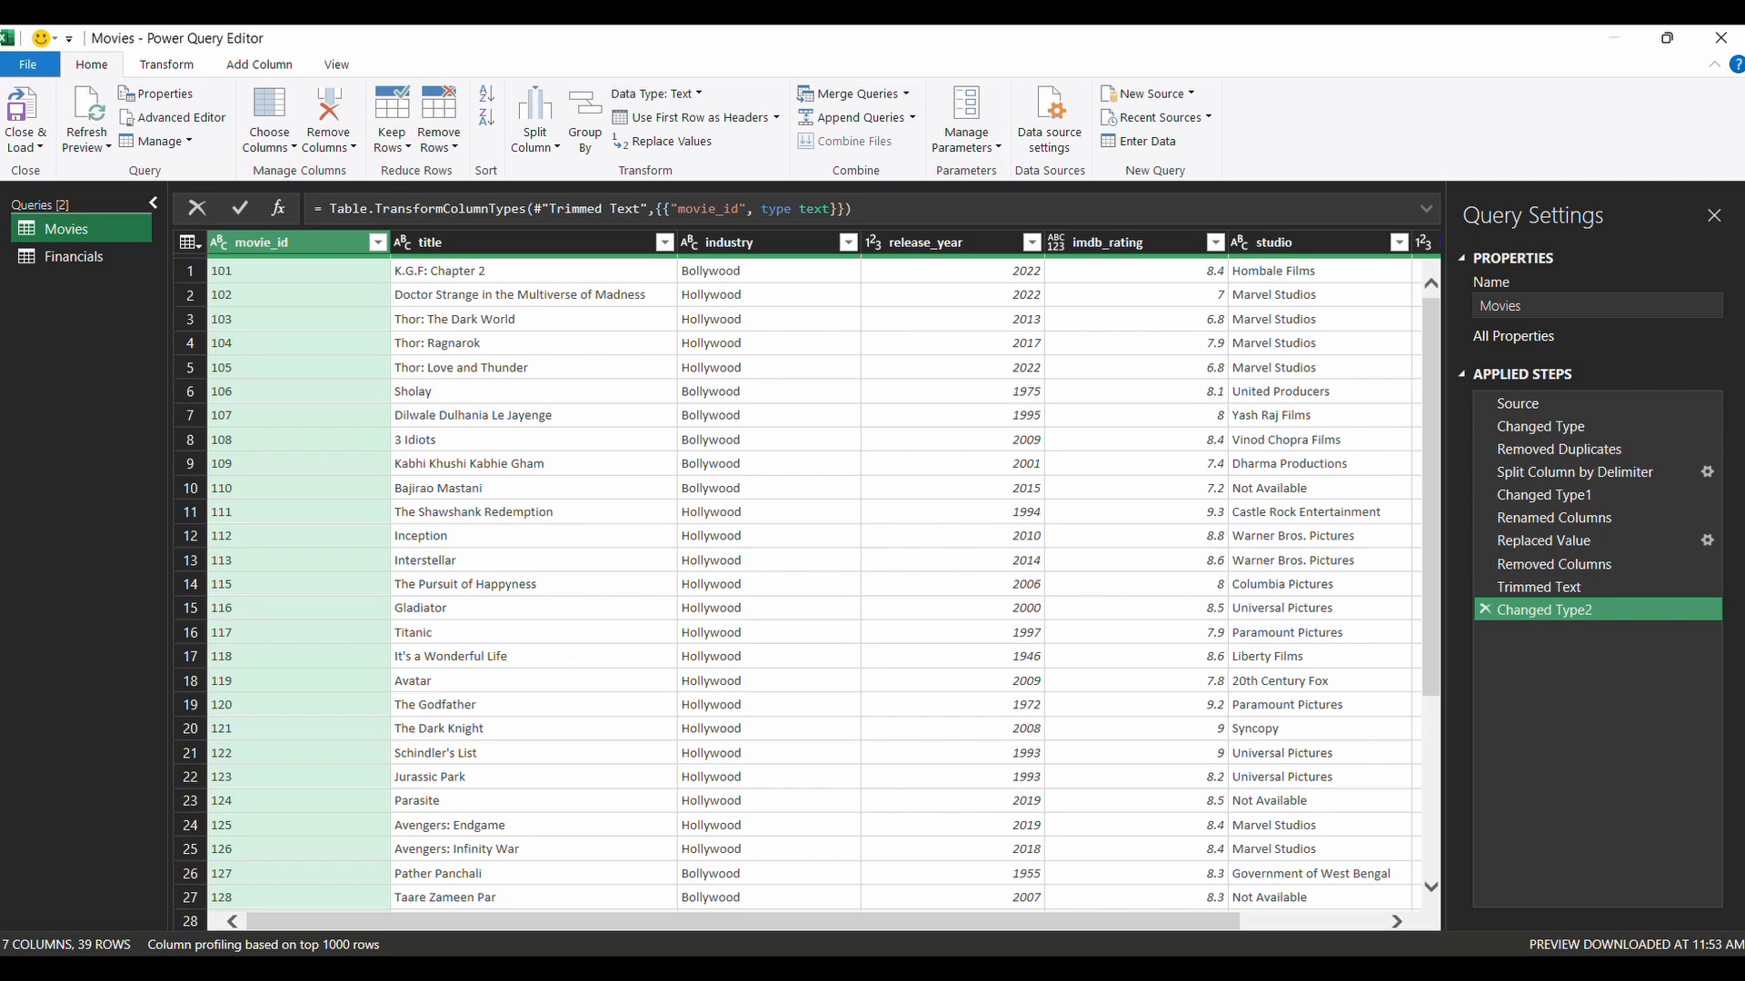
{"action": "left_click_drag", "start_coordinate": [816, 918], "coordinate": [1052, 923]}
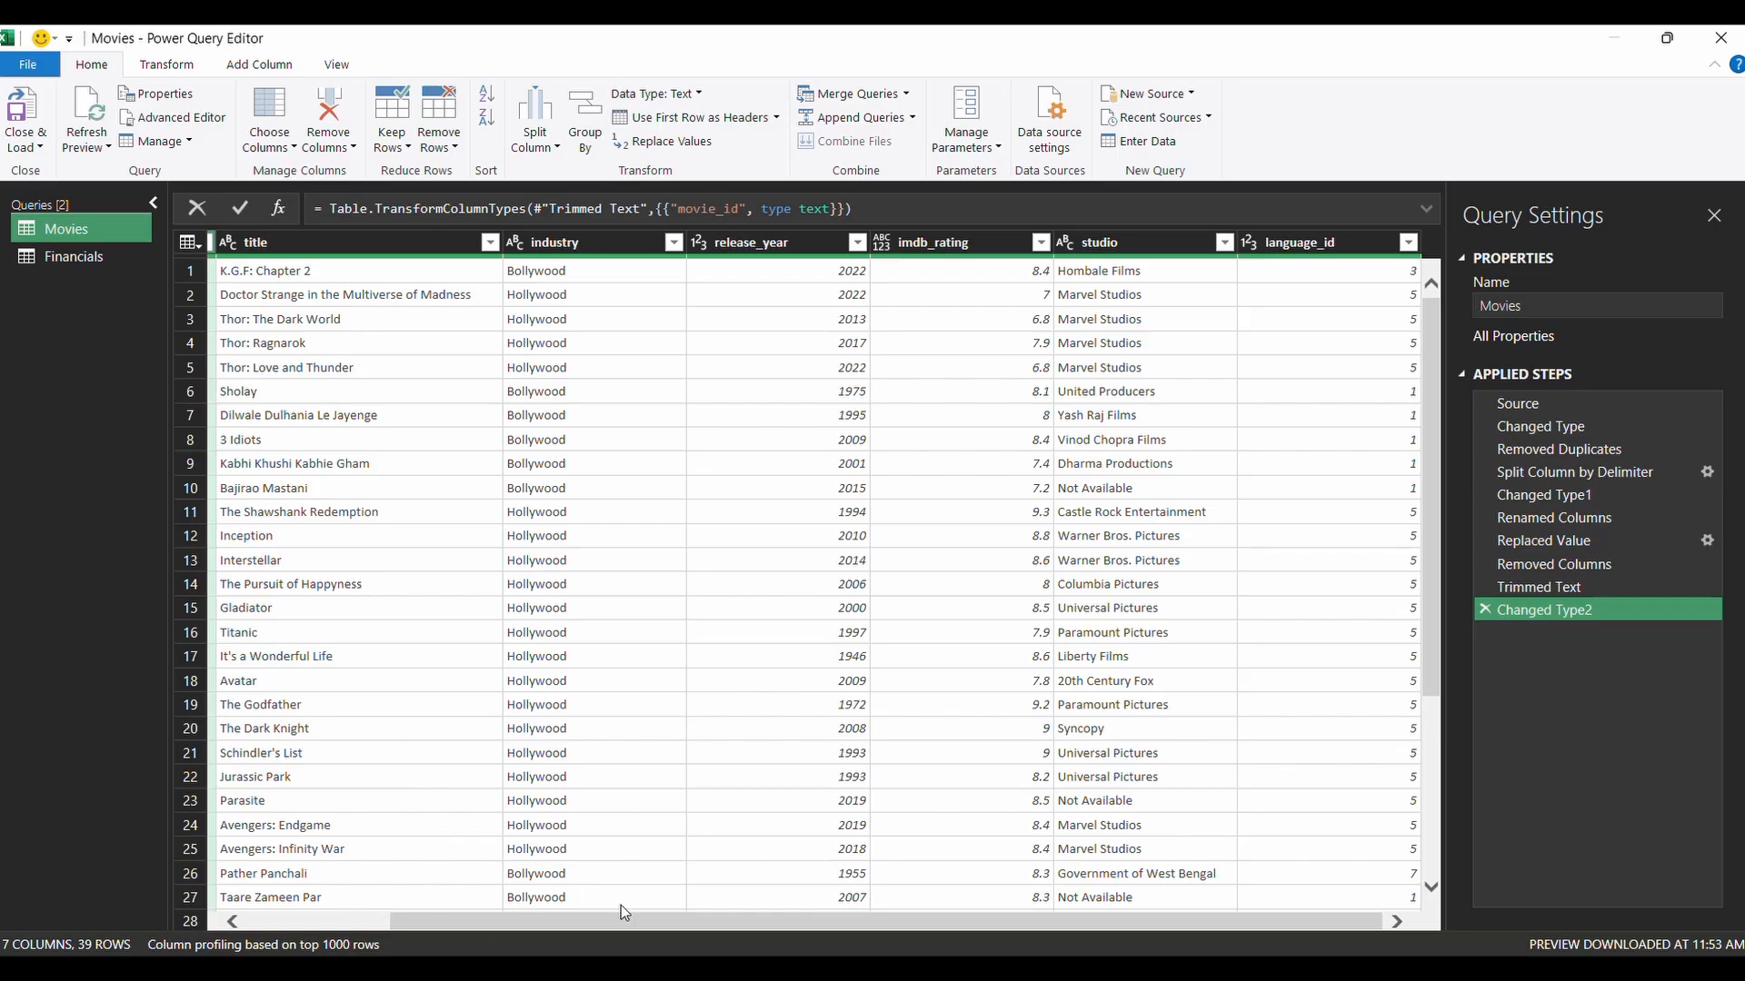
{"action": "left_click_drag", "start_coordinate": [619, 919], "coordinate": [504, 920]}
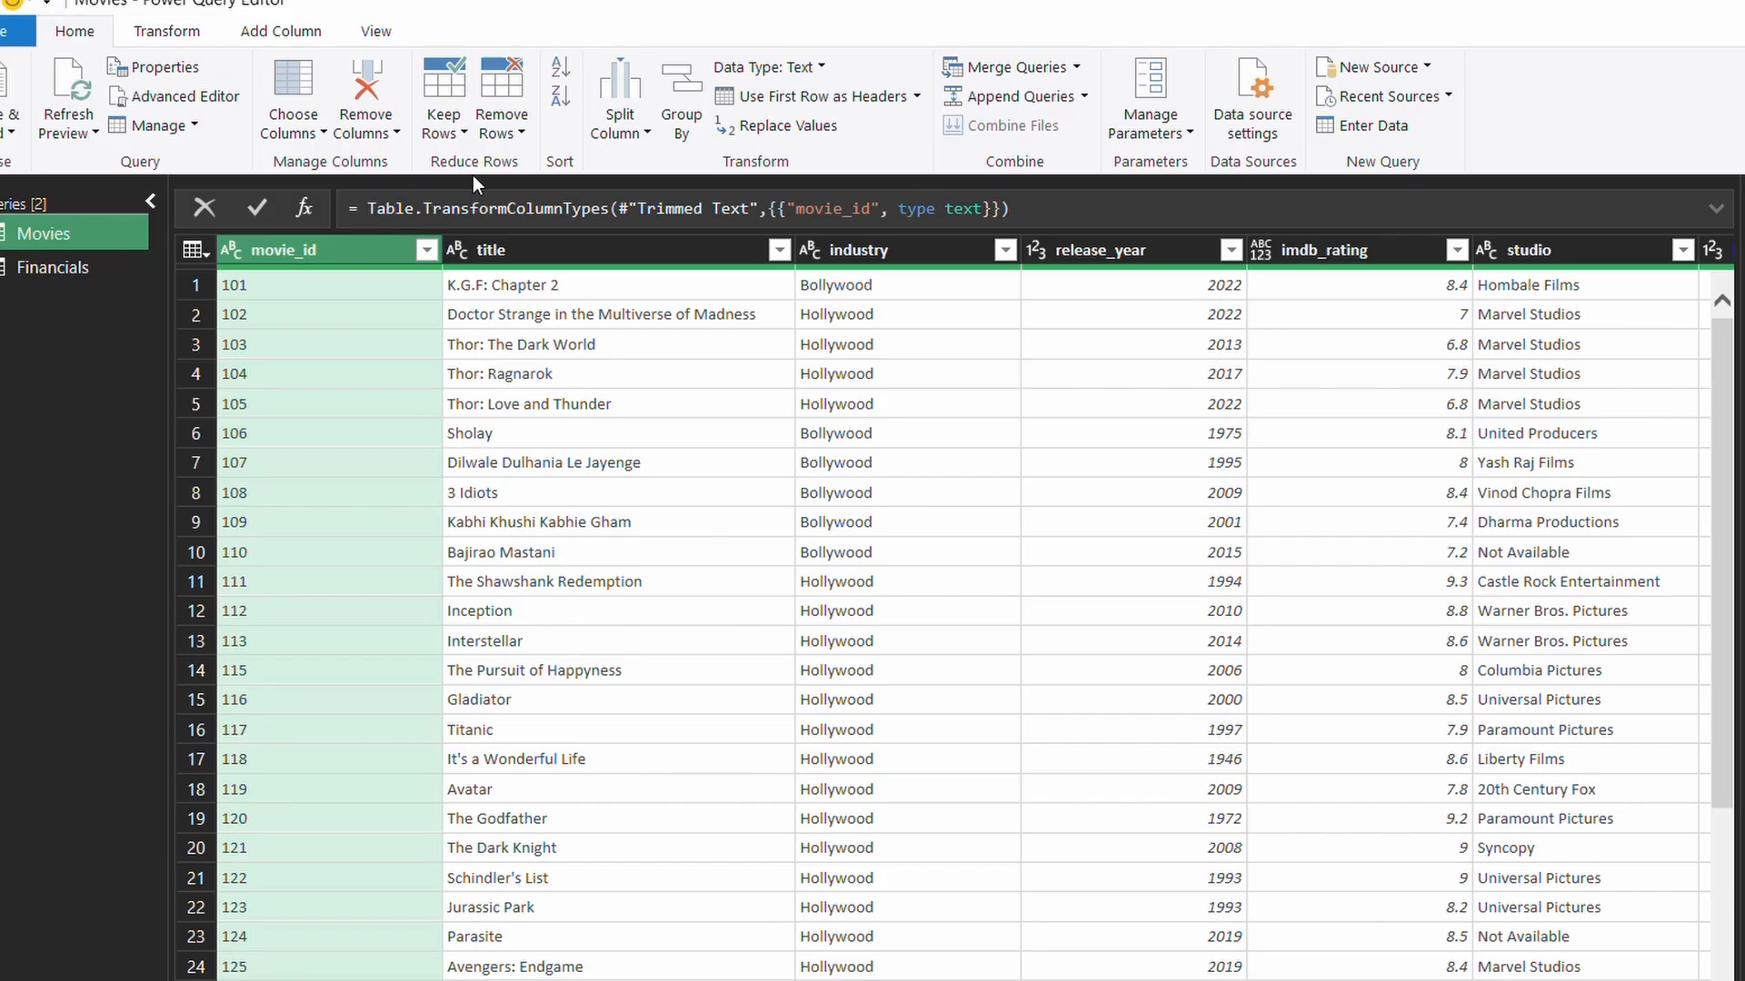
{"action": "left_click", "coordinate": [1074, 70]}
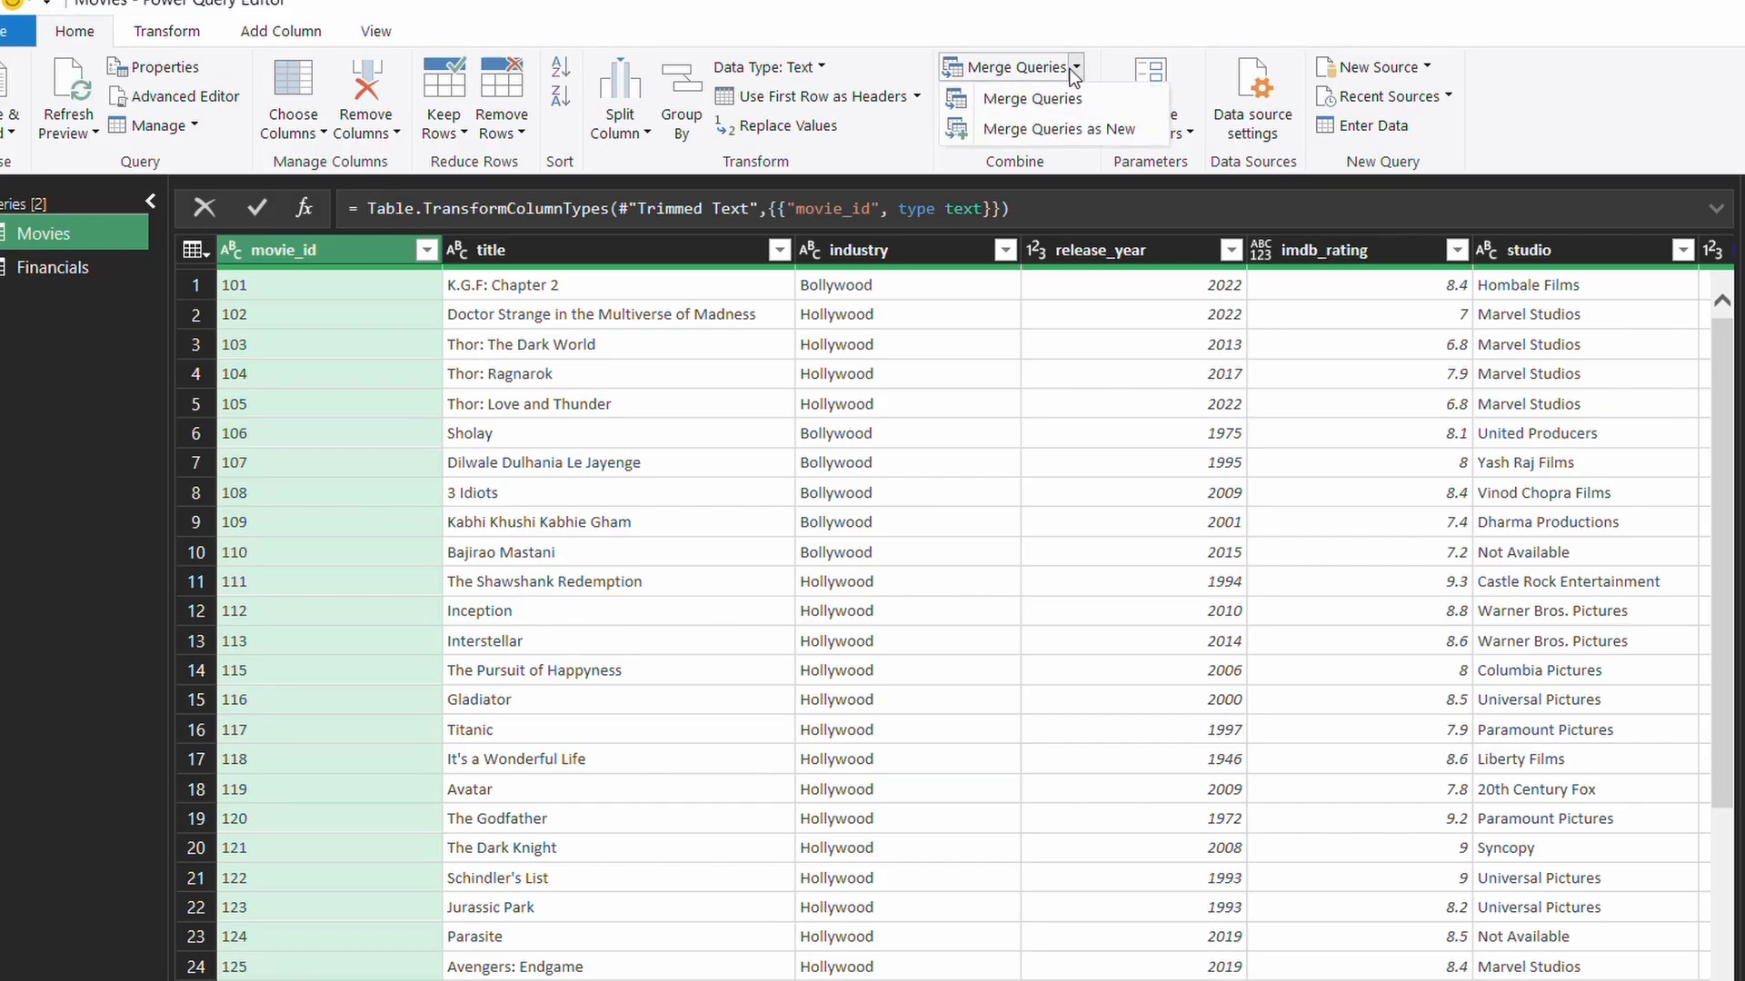
{"action": "left_click", "coordinate": [1049, 131]}
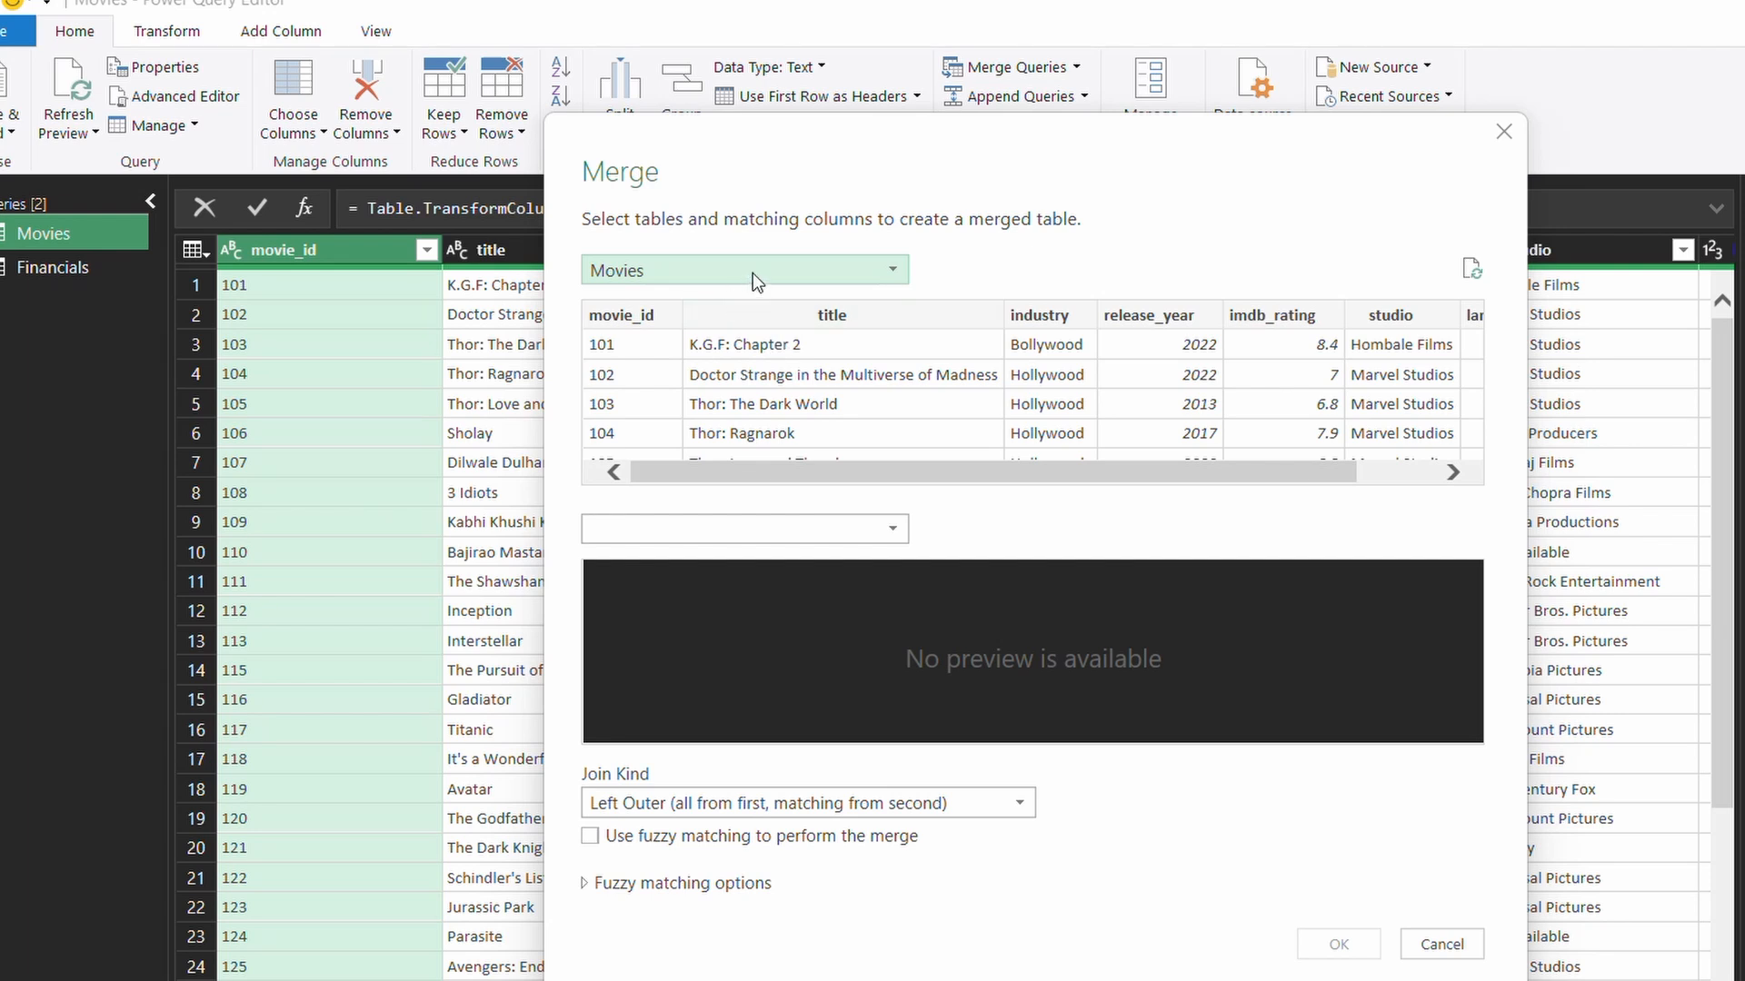
{"action": "left_click", "coordinate": [900, 534]}
{"action": "left_click", "coordinate": [734, 555]}
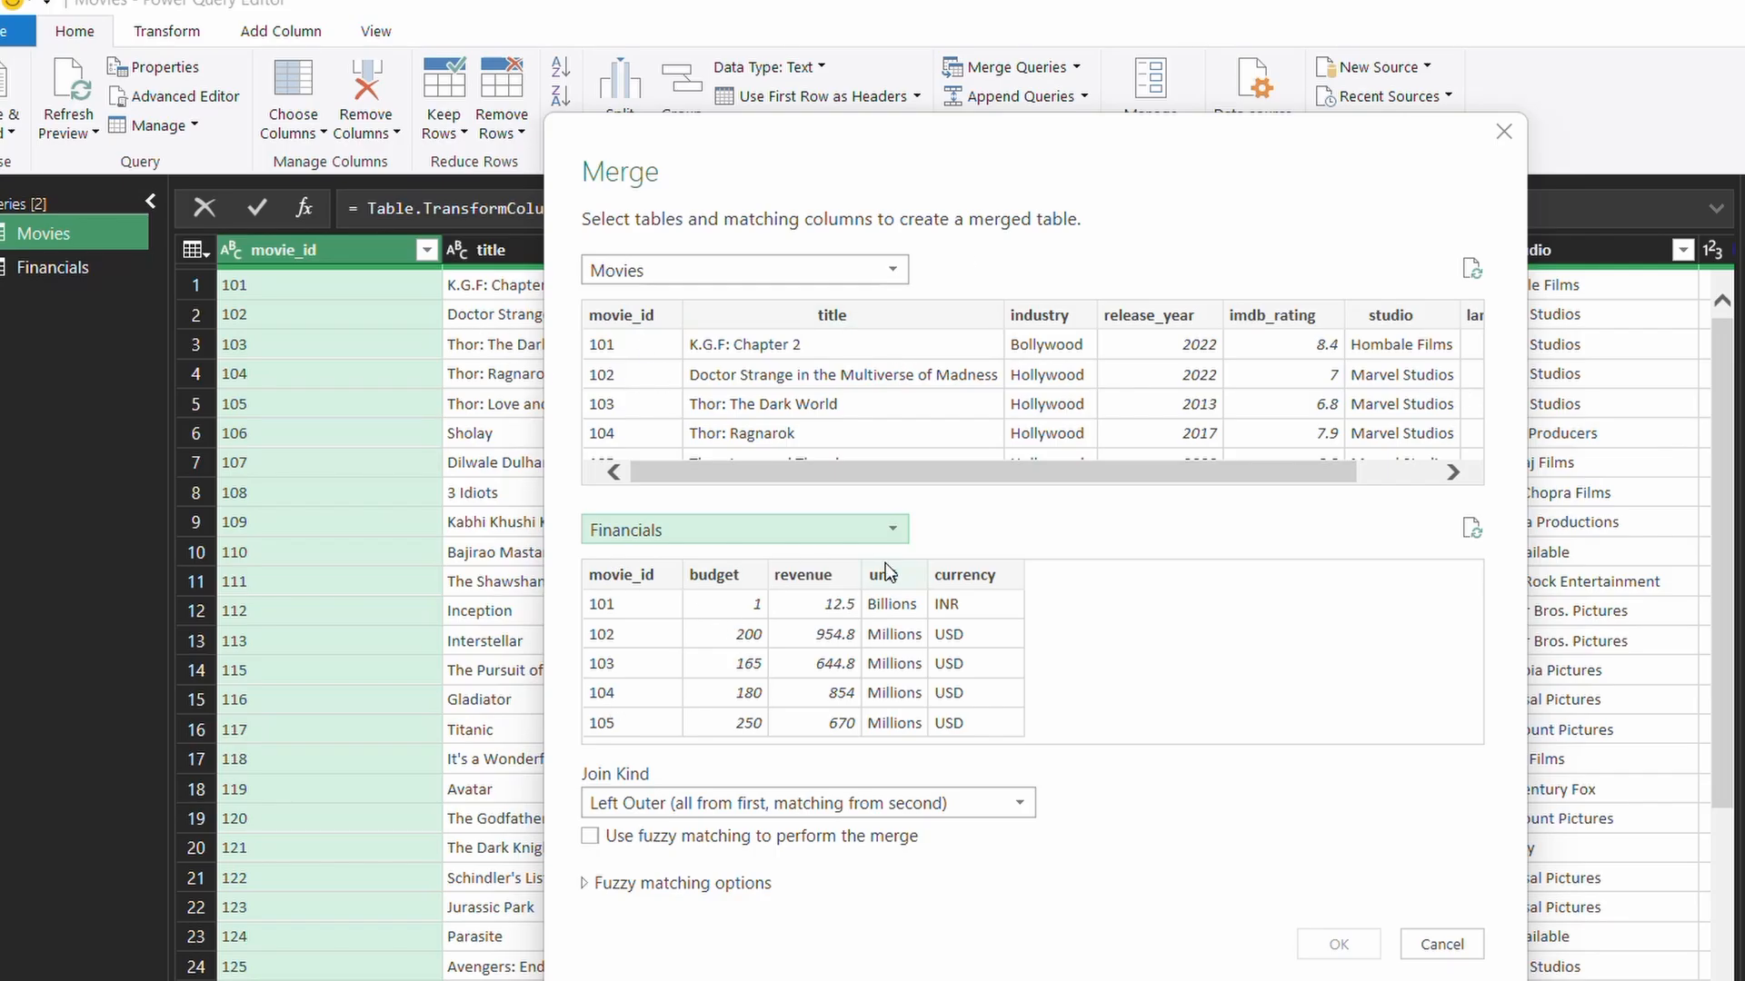
{"action": "left_click", "coordinate": [631, 316]}
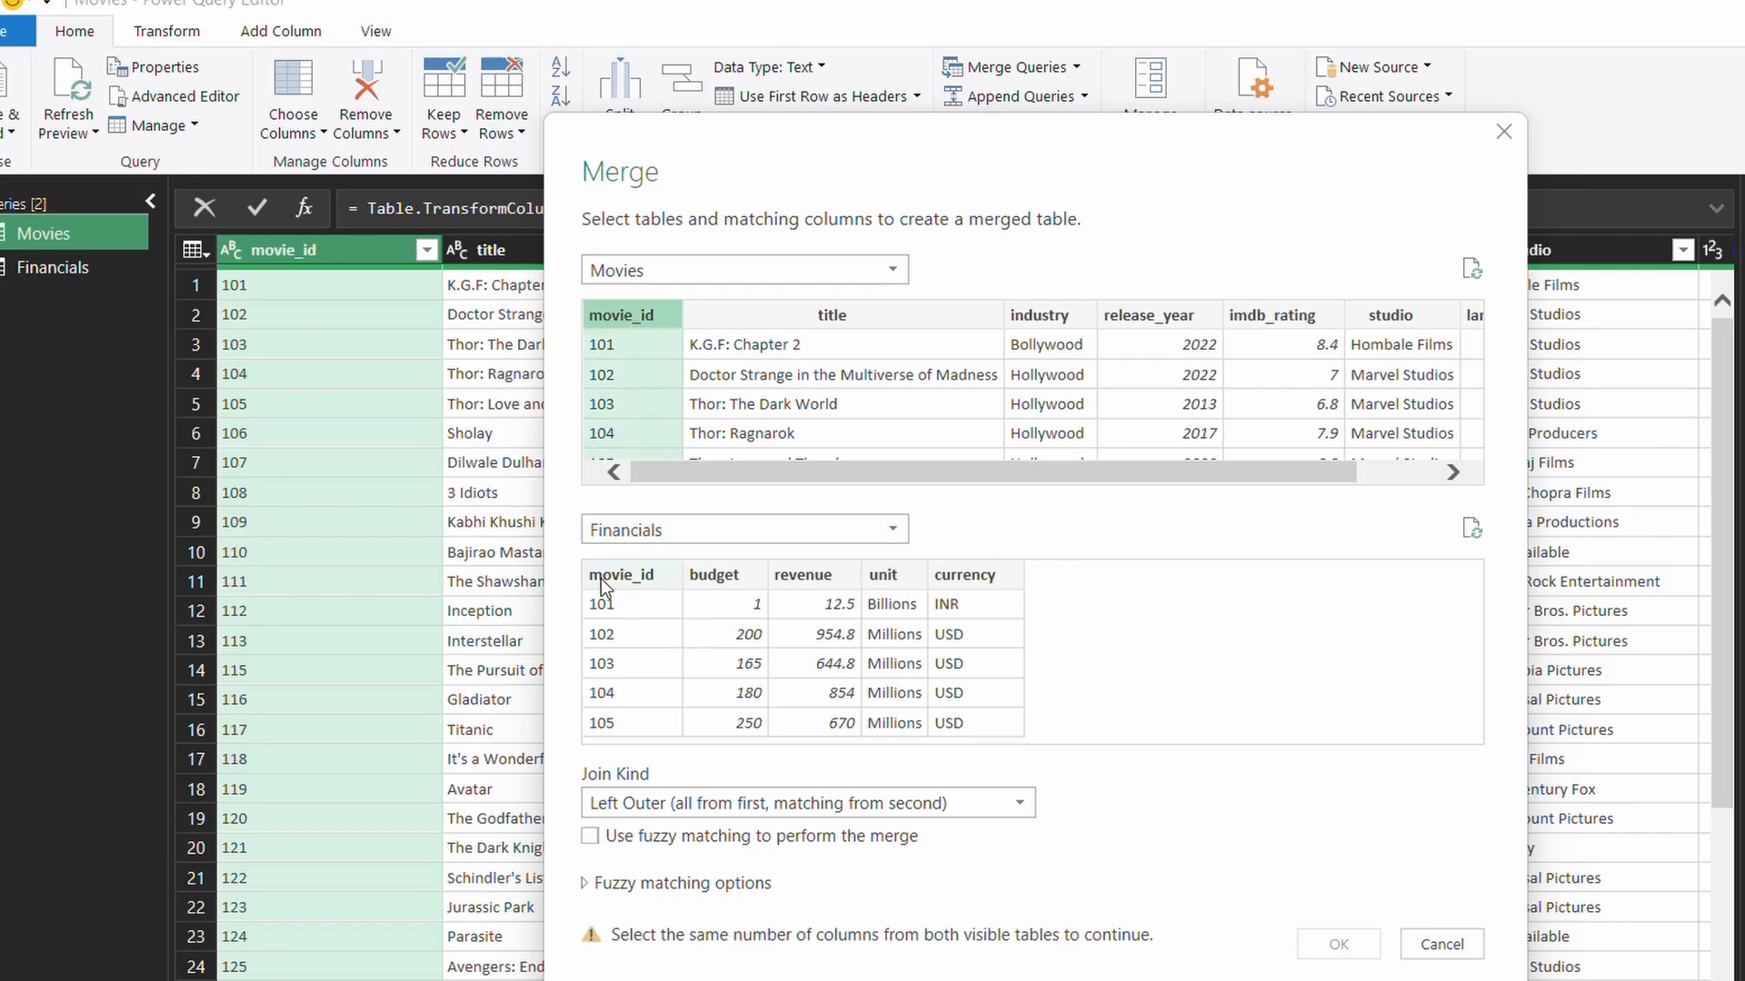
{"action": "left_click", "coordinate": [601, 577]}
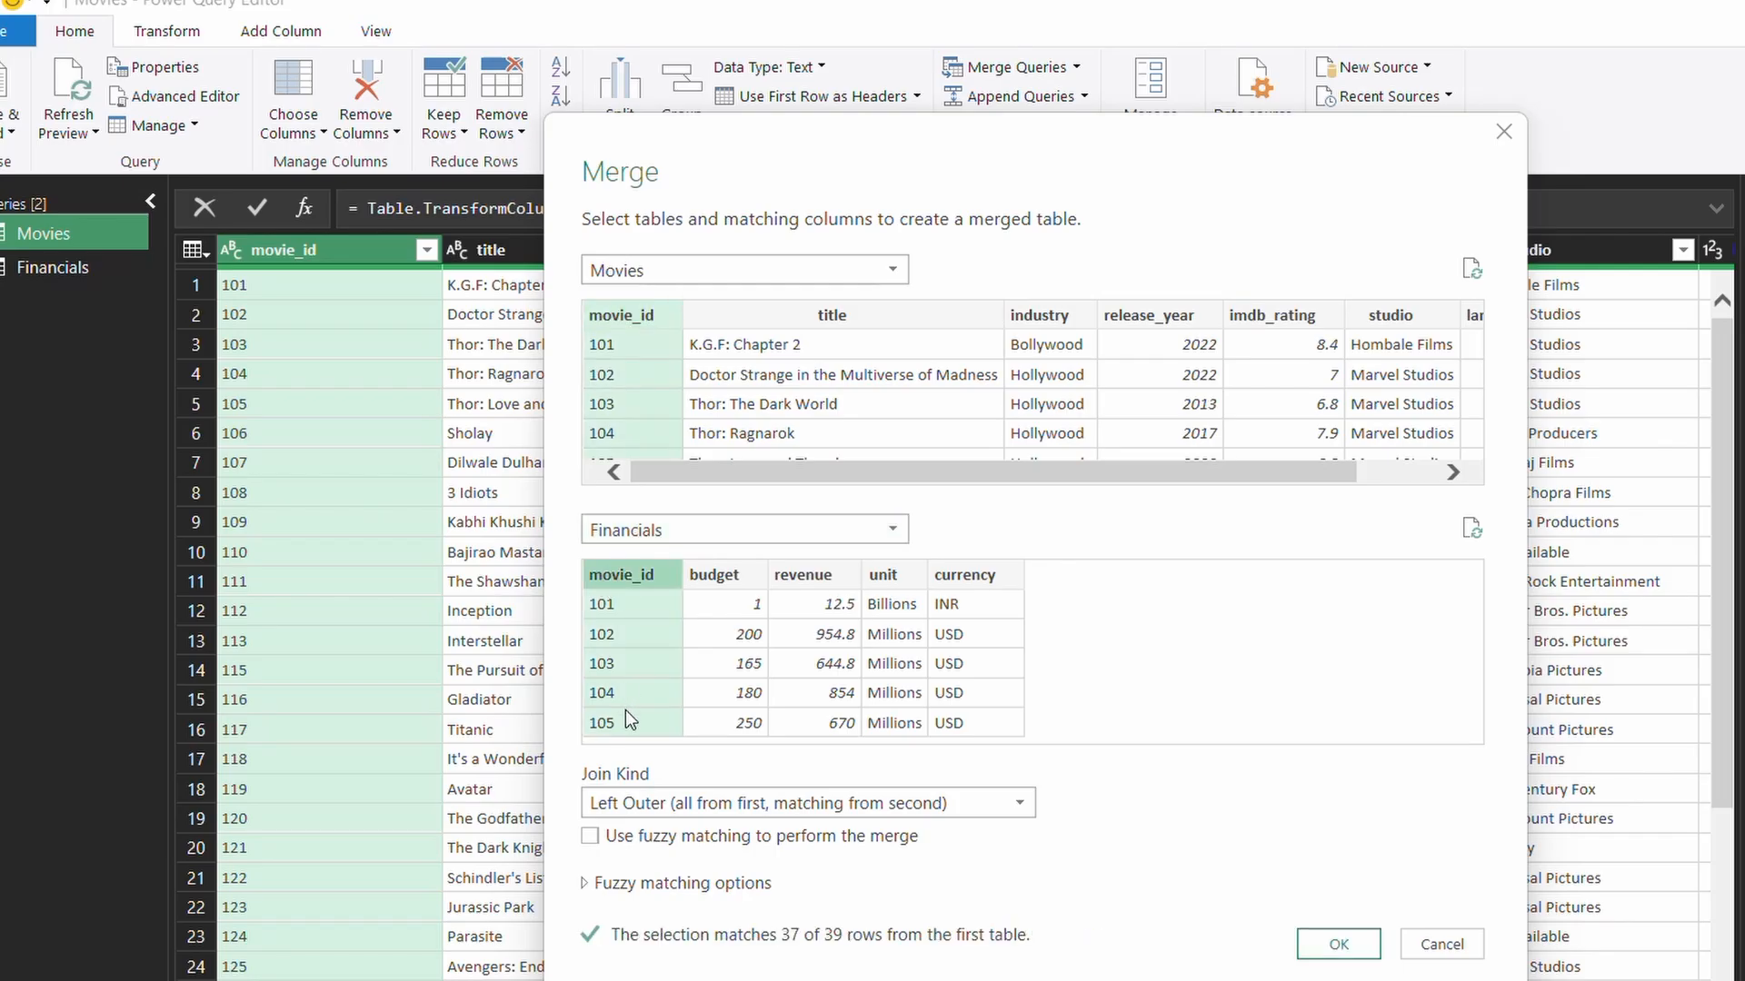
{"action": "left_click", "coordinate": [1370, 945]}
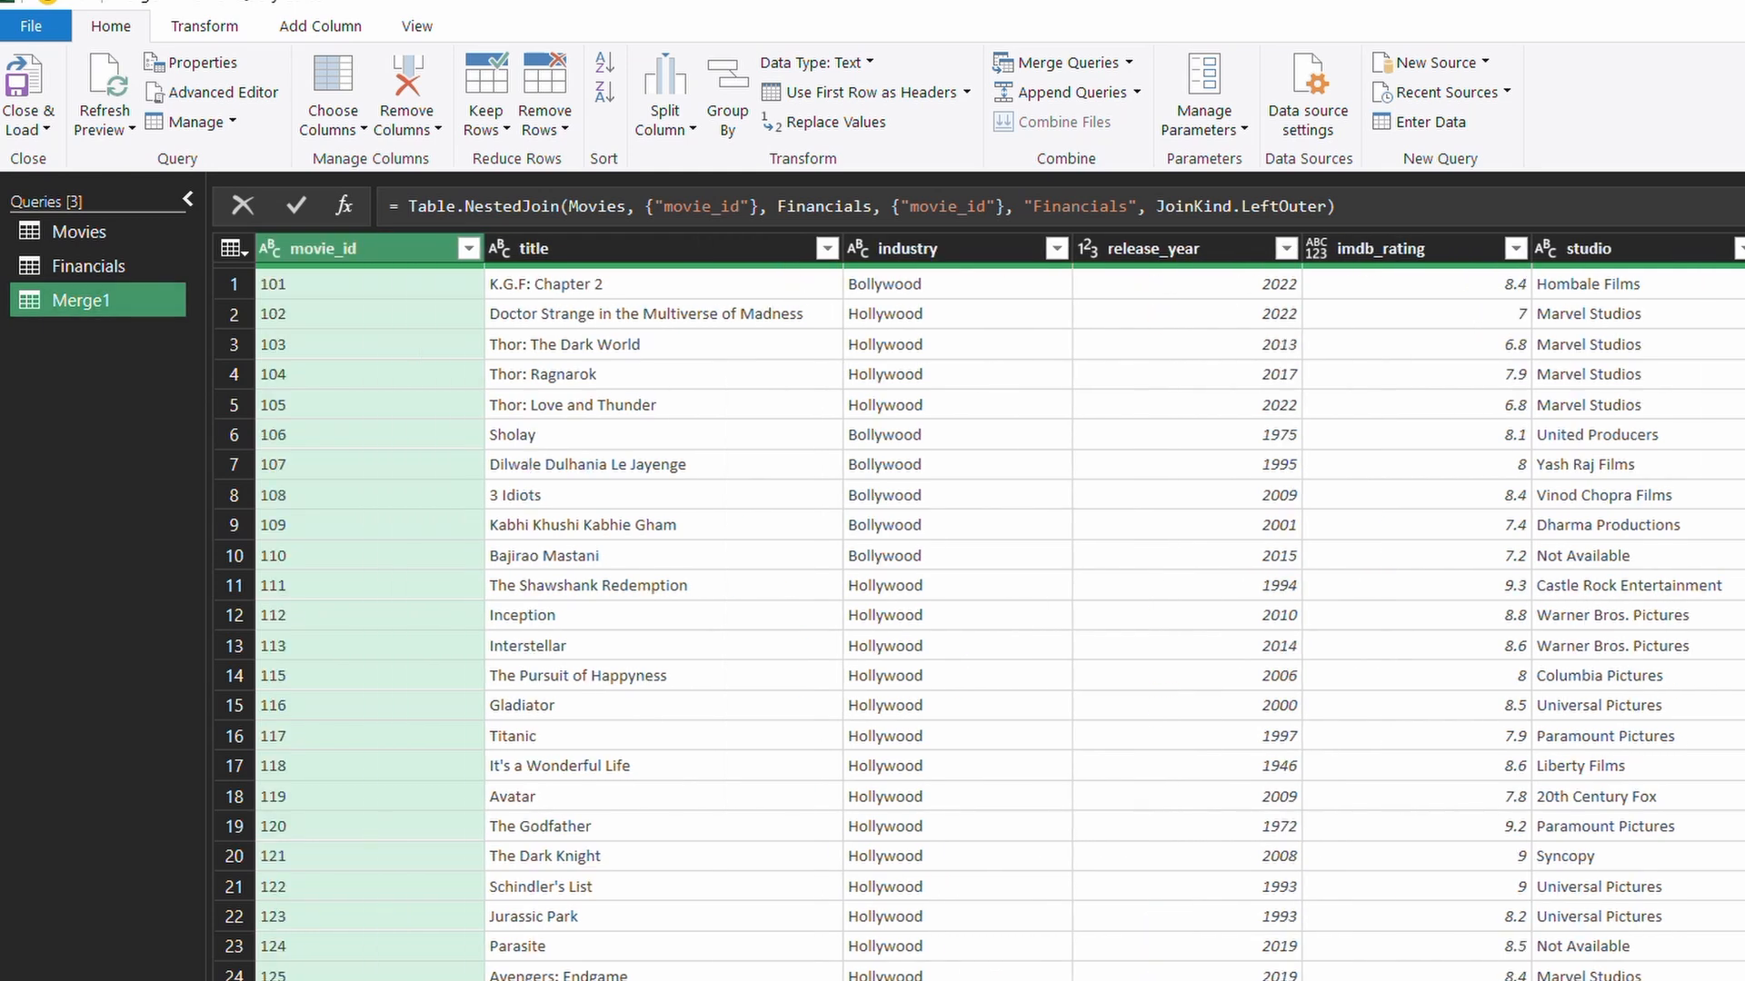
Expand the Financials table column into budget, revenue, unit and currency, leaving out movie_id and the original column name prefix.
{"action": "scroll", "coordinate": [977, 609], "scroll_direction": "right", "scroll_amount": 5}
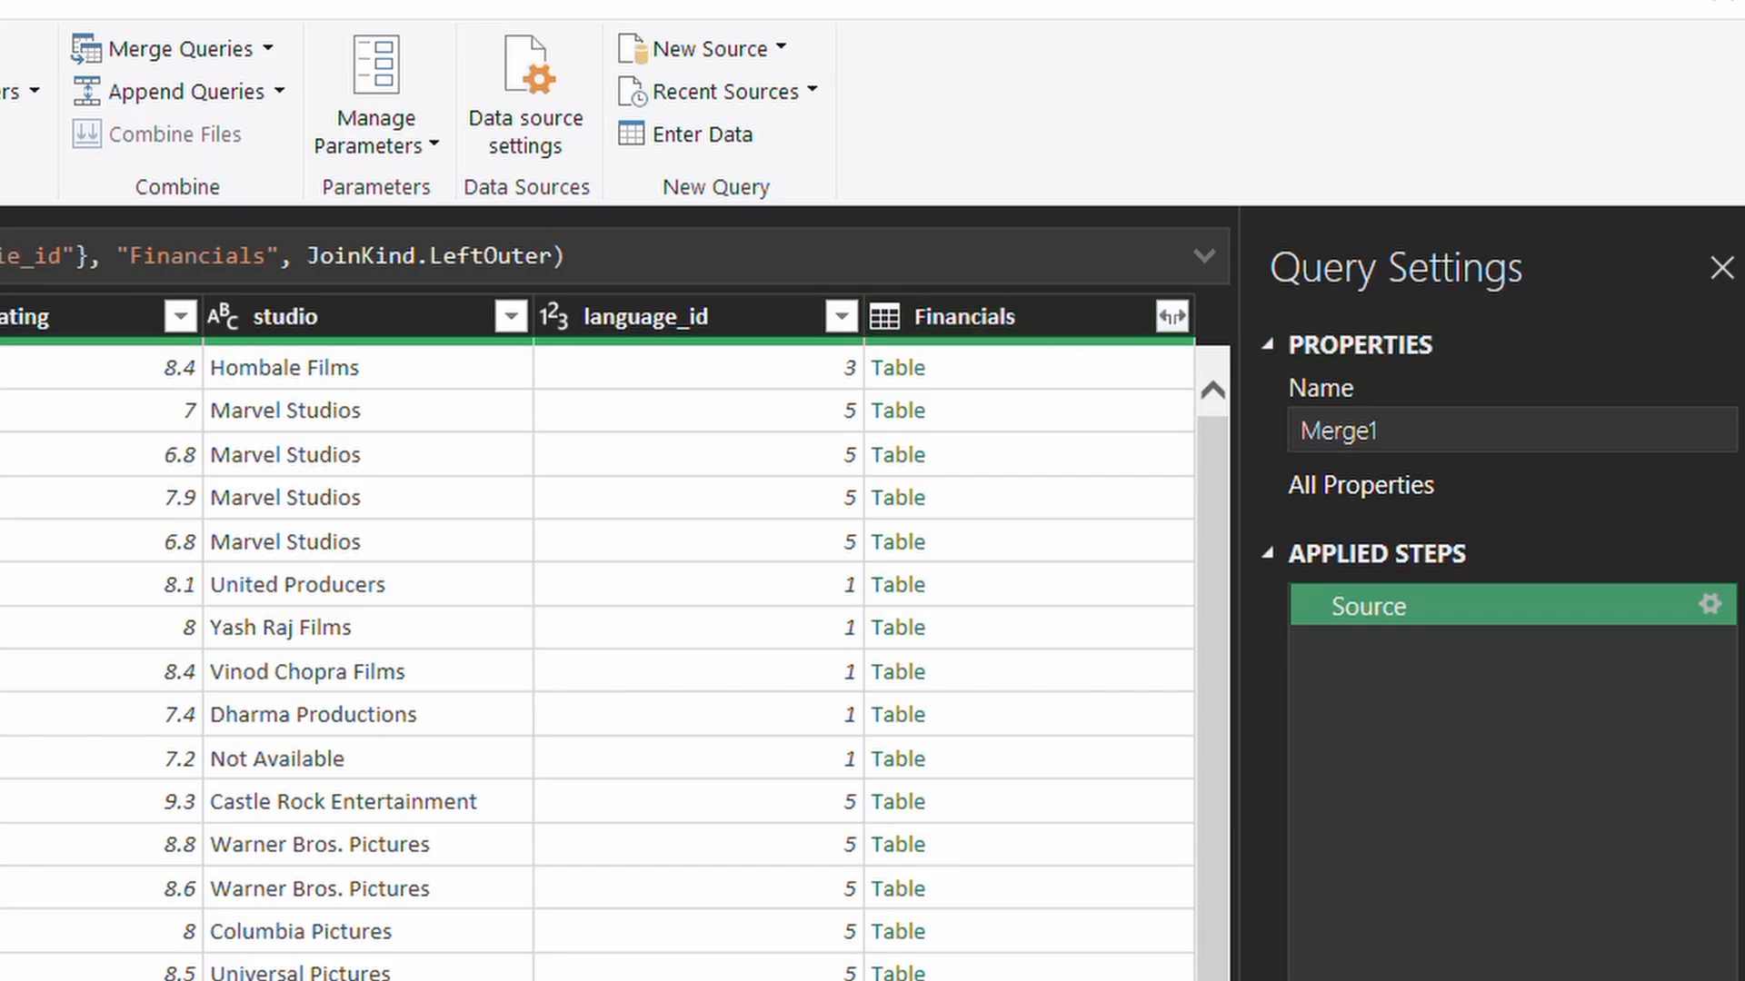
{"action": "left_click", "coordinate": [1169, 314]}
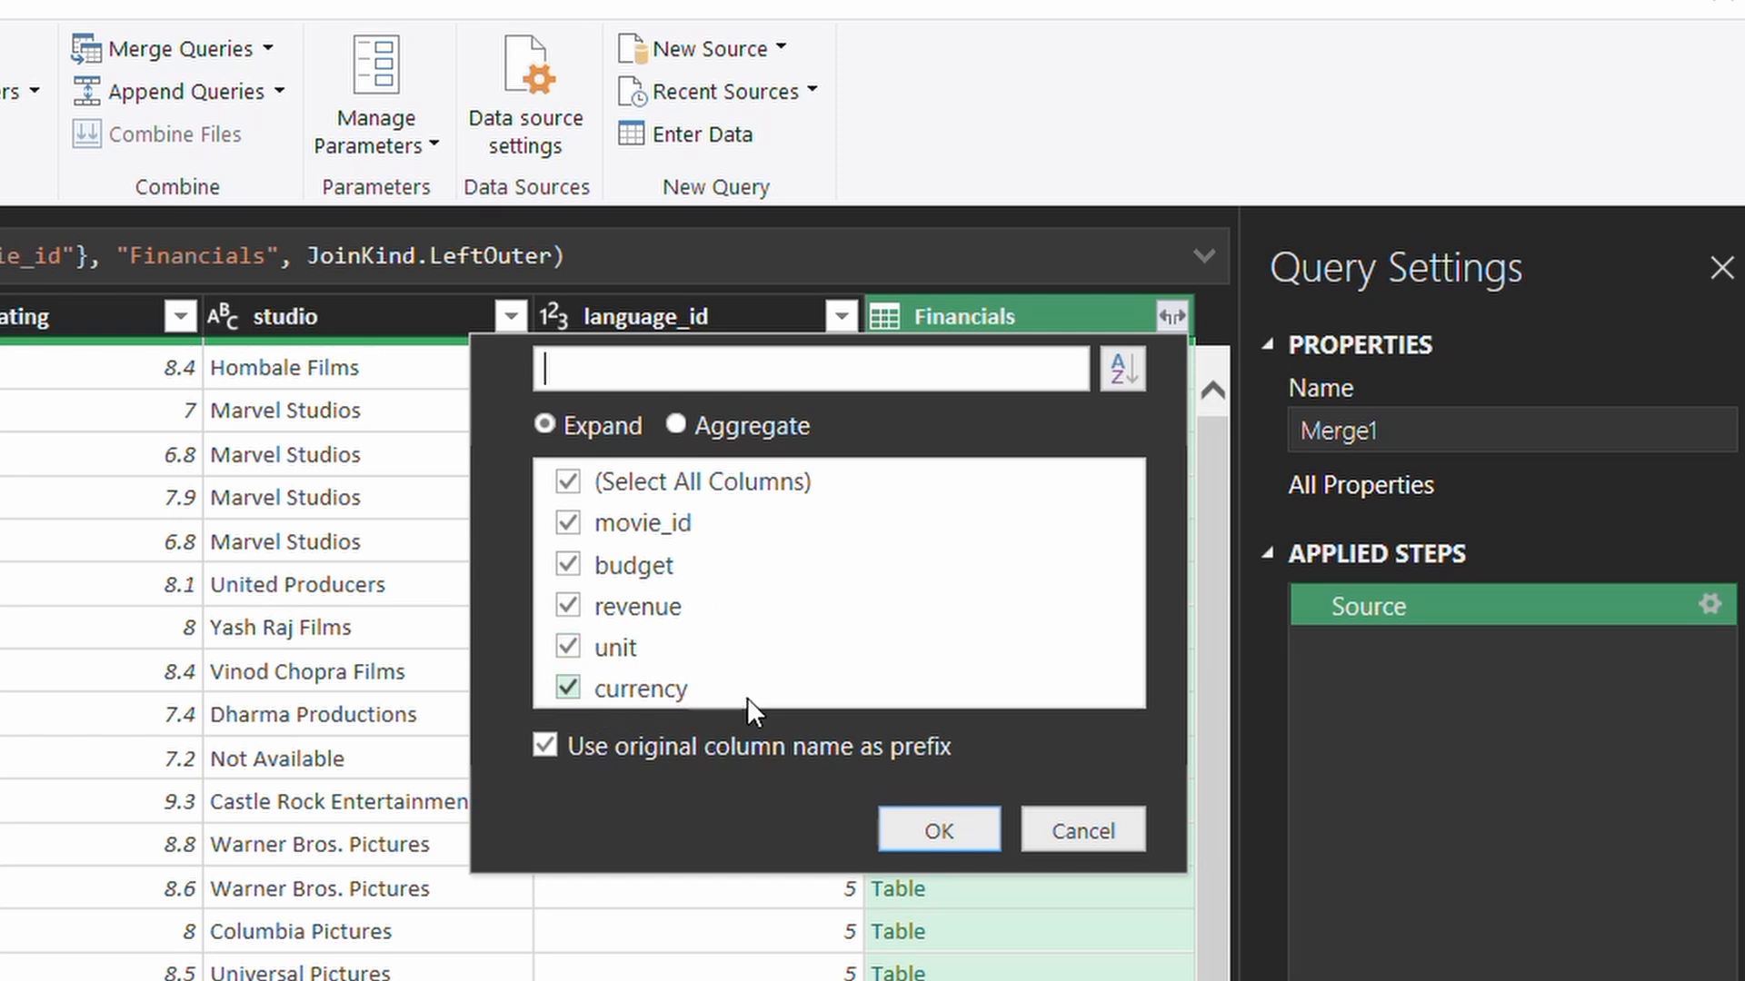
{"action": "left_click", "coordinate": [547, 743]}
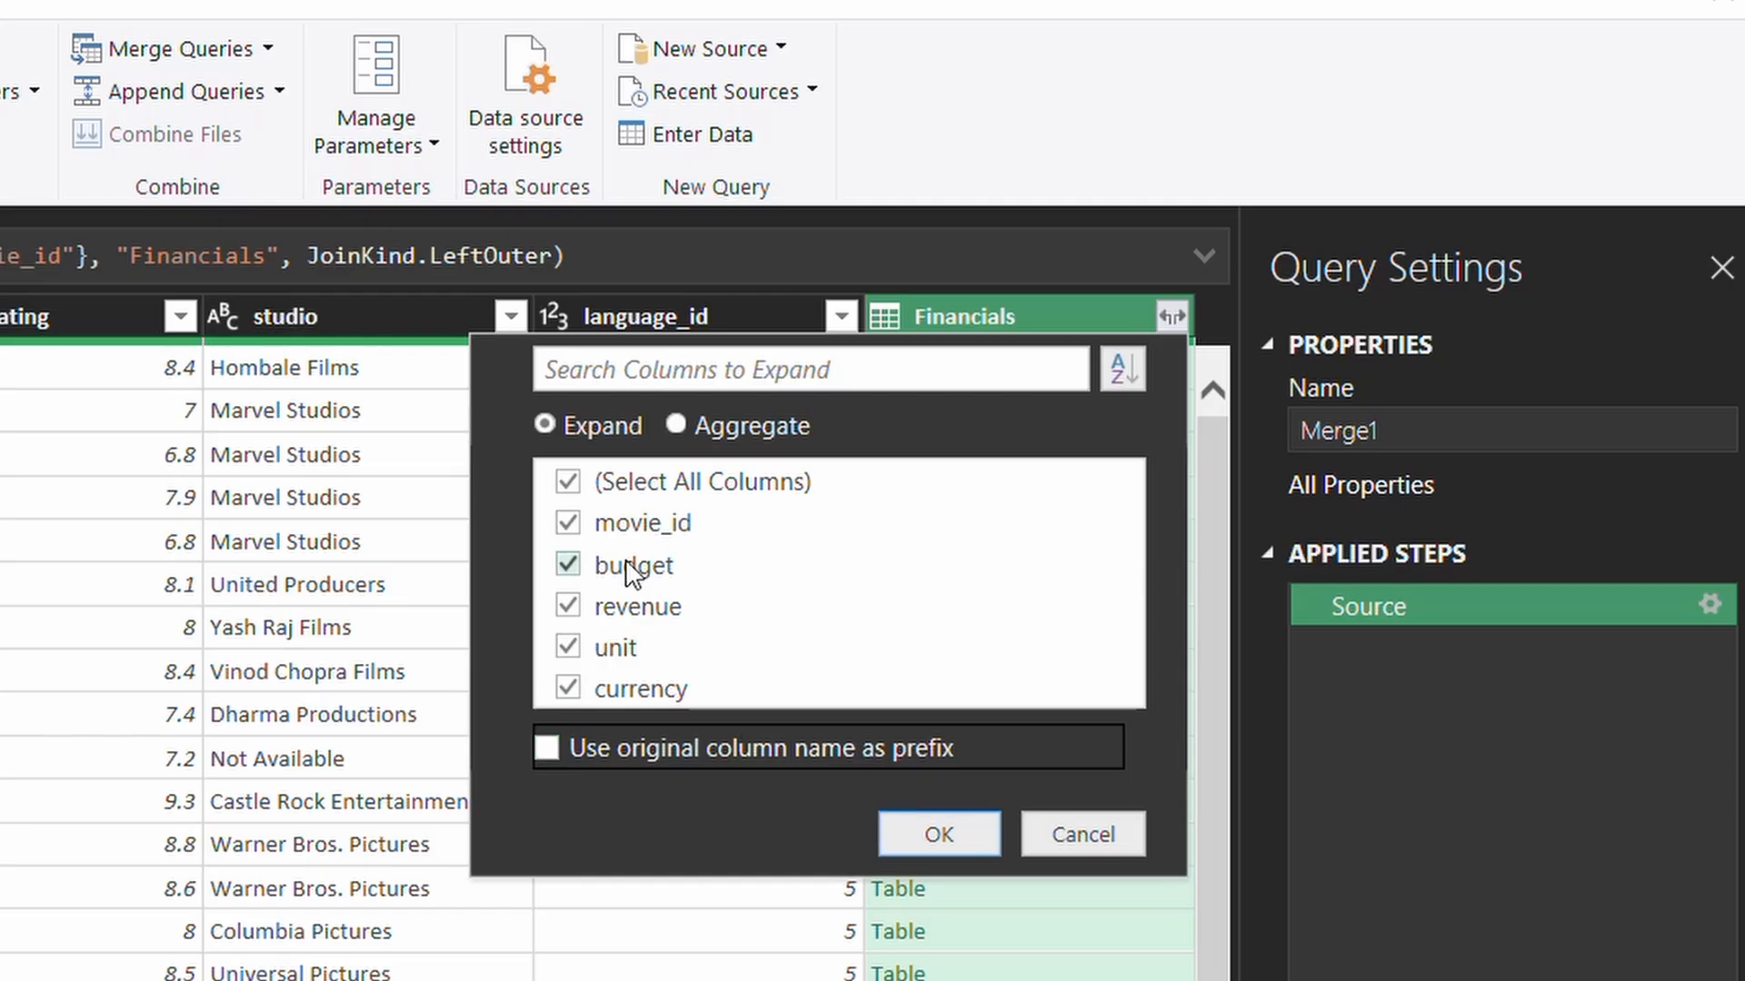
{"action": "left_click", "coordinate": [570, 522]}
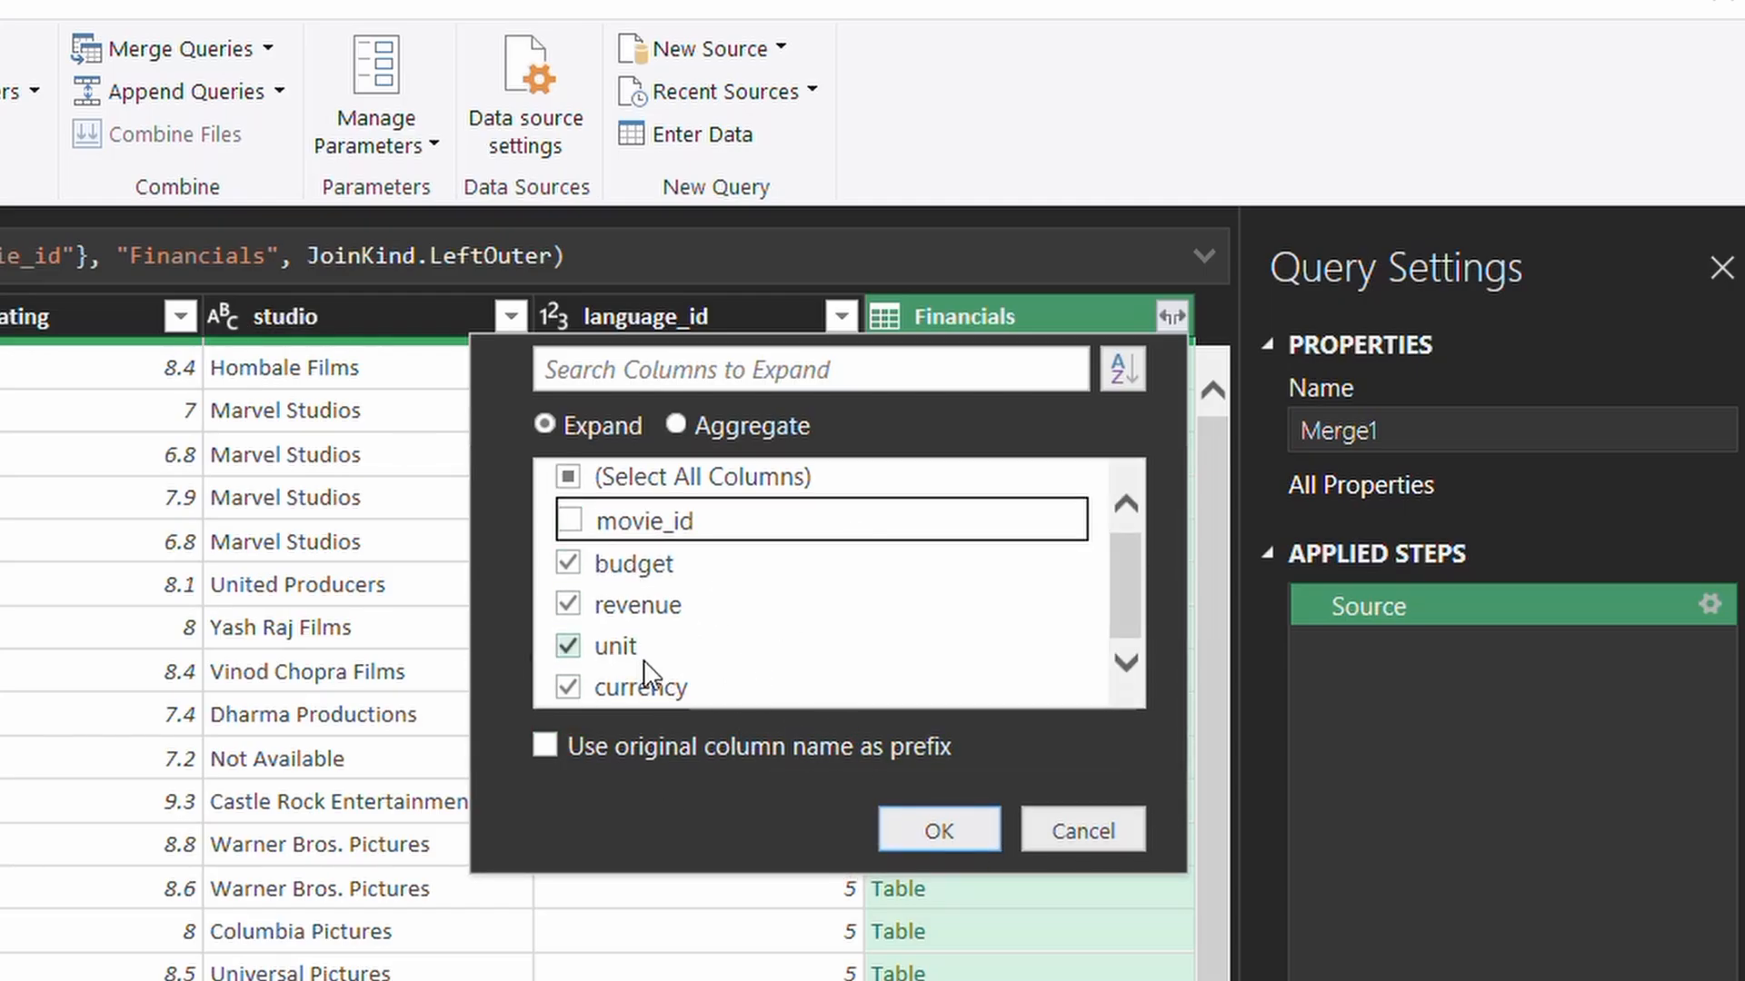
{"action": "left_click", "coordinate": [940, 829]}
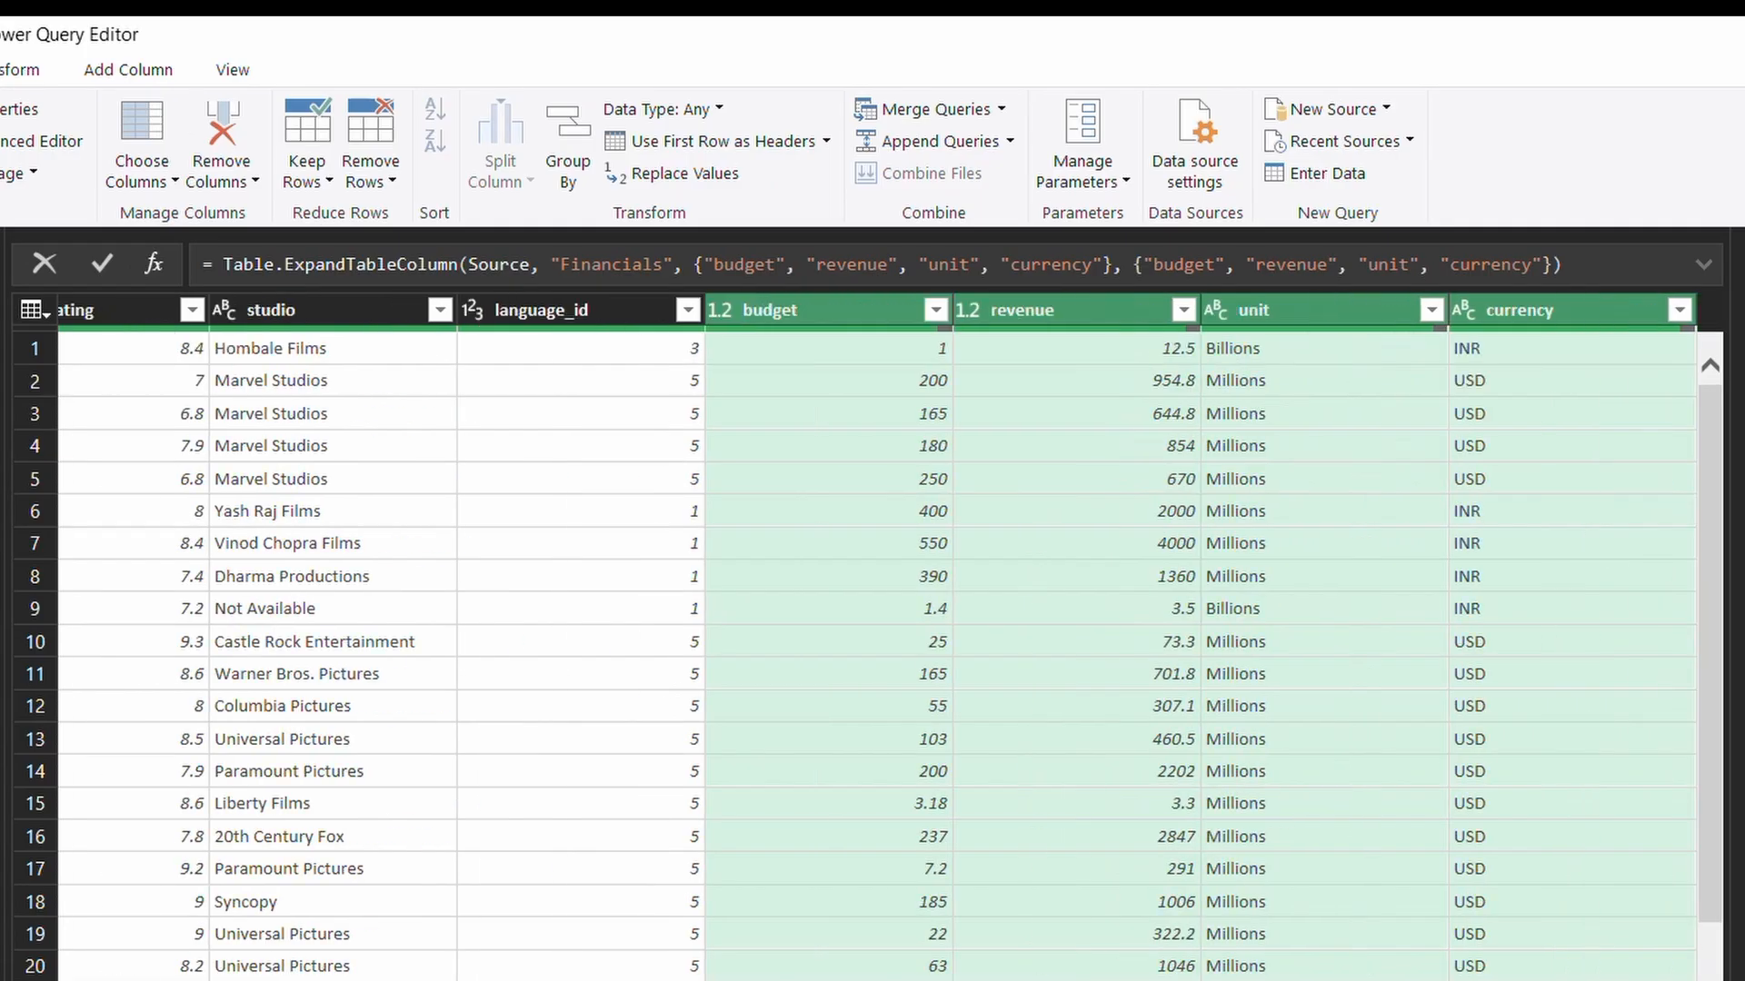
Examine the budget, revenue, unit and currency values down the rows of the merged query, collapsing the ribbon for more room.
{"action": "left_click", "coordinate": [1272, 447]}
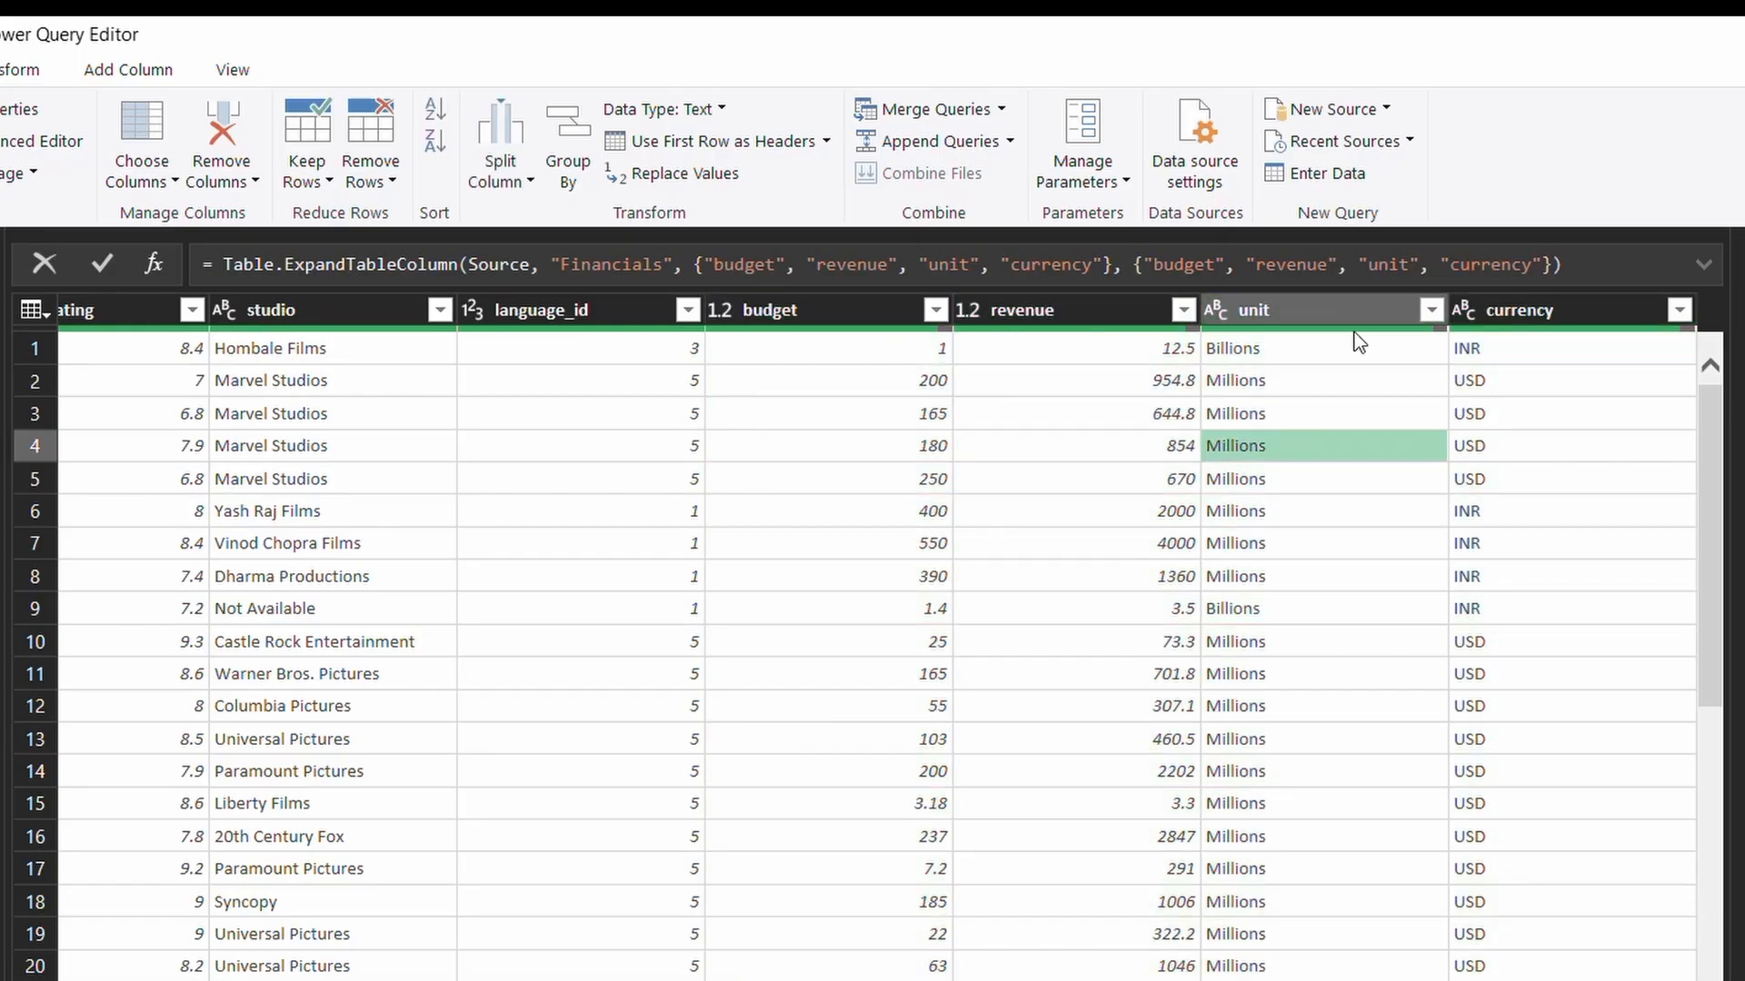
{"action": "mouse_move", "coordinate": [1209, 980]}
{"action": "left_mouse_down"}
{"action": "mouse_move", "coordinate": [759, 980]}
{"action": "mouse_move", "coordinate": [34, 896]}
{"action": "mouse_move", "coordinate": [1051, 925]}
{"action": "mouse_move", "coordinate": [1209, 980]}
{"action": "left_mouse_up"}
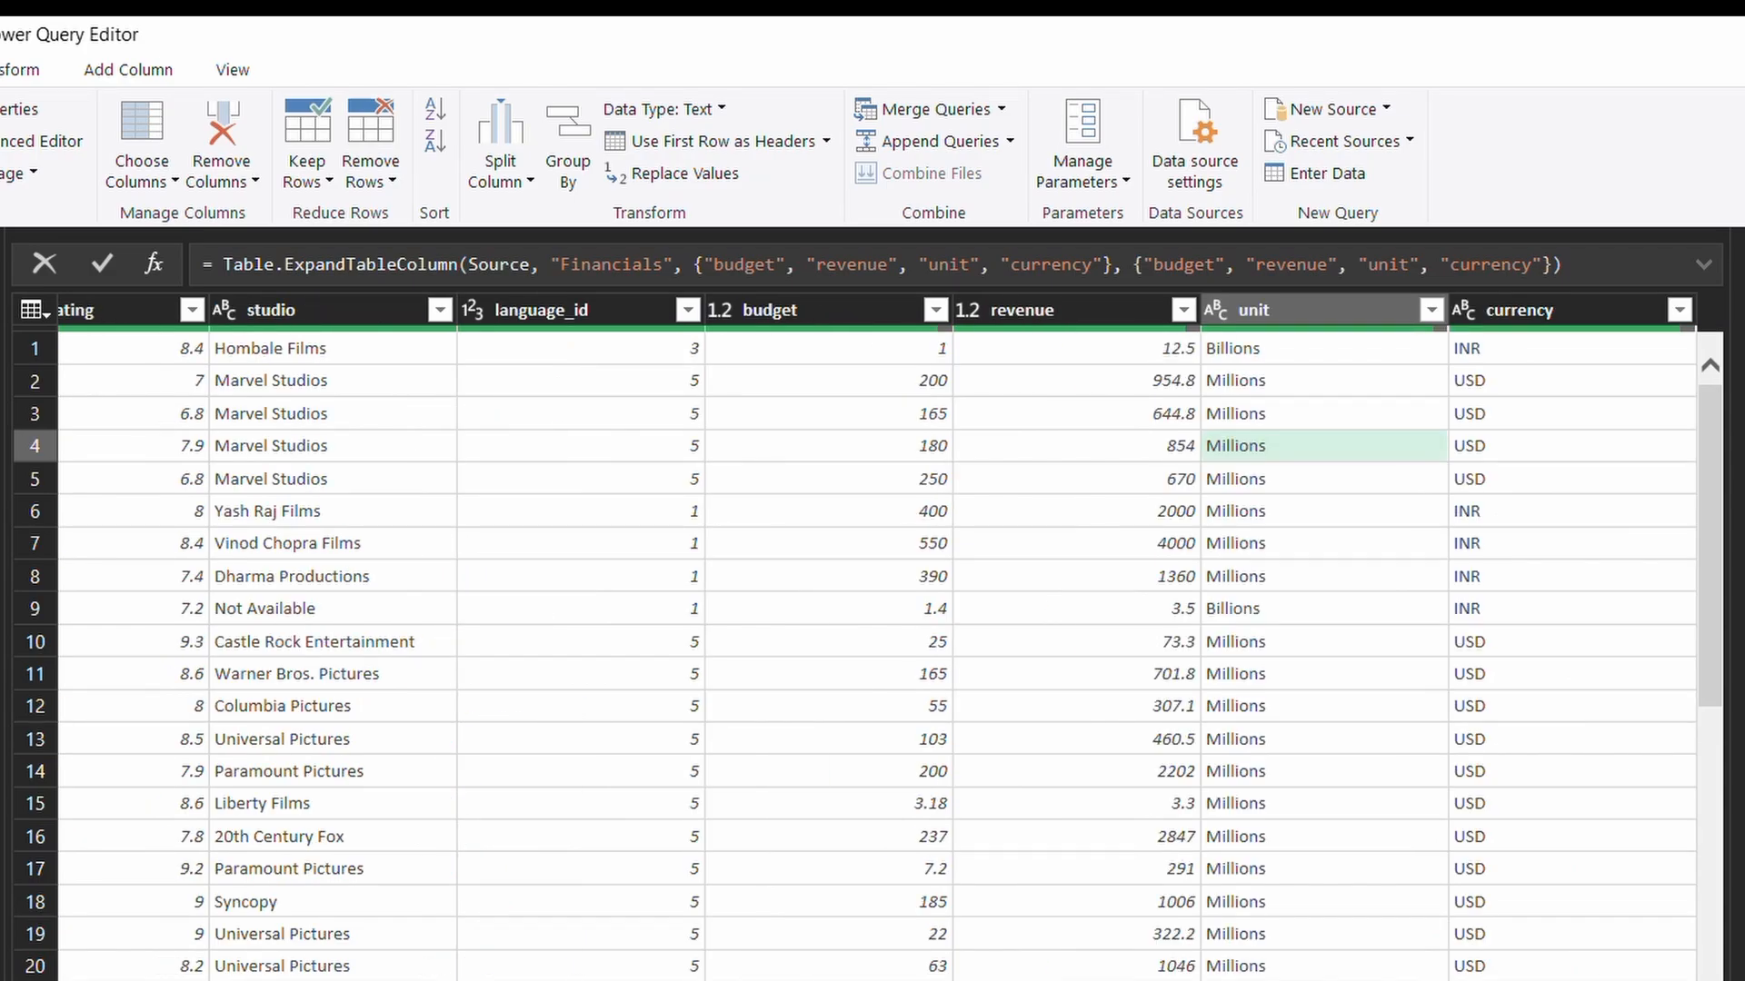
{"action": "scroll", "coordinate": [1140, 613], "scroll_direction": "down", "scroll_amount": 1}
{"action": "scroll", "coordinate": [1140, 613], "scroll_direction": "up", "scroll_amount": 1}
{"action": "scroll", "coordinate": [1141, 613], "scroll_direction": "down", "scroll_amount": 5}
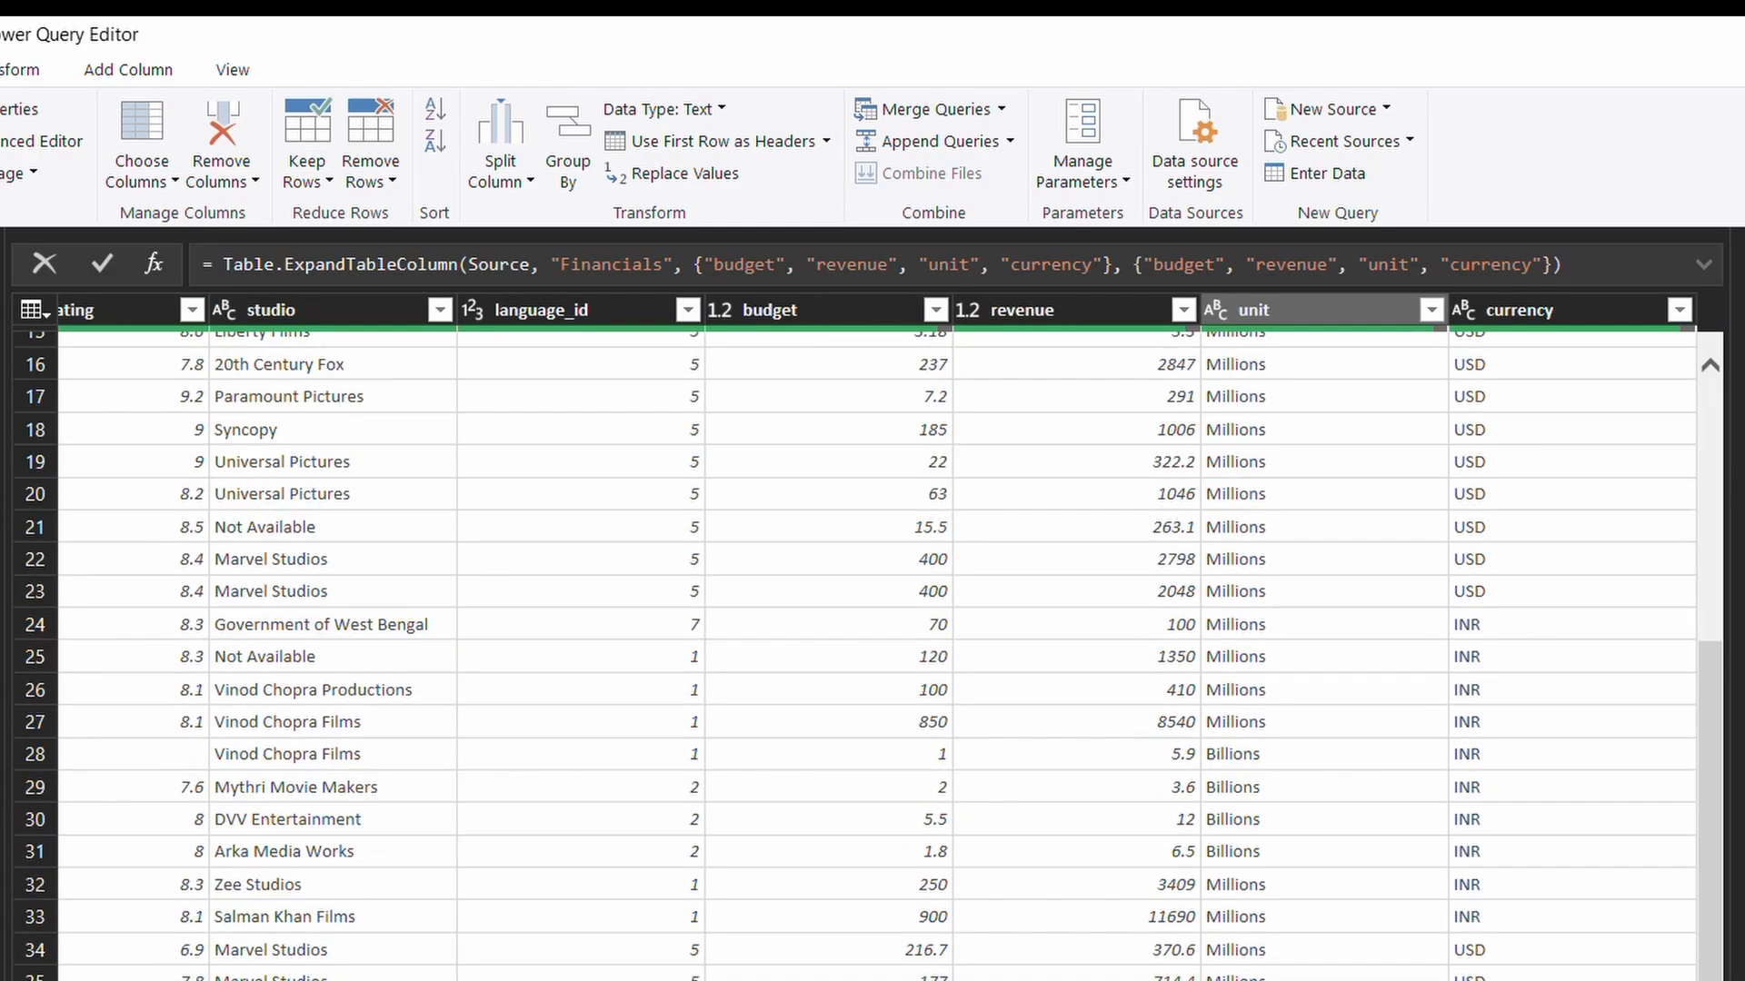
{"action": "key", "text": "ctrl+F1"}
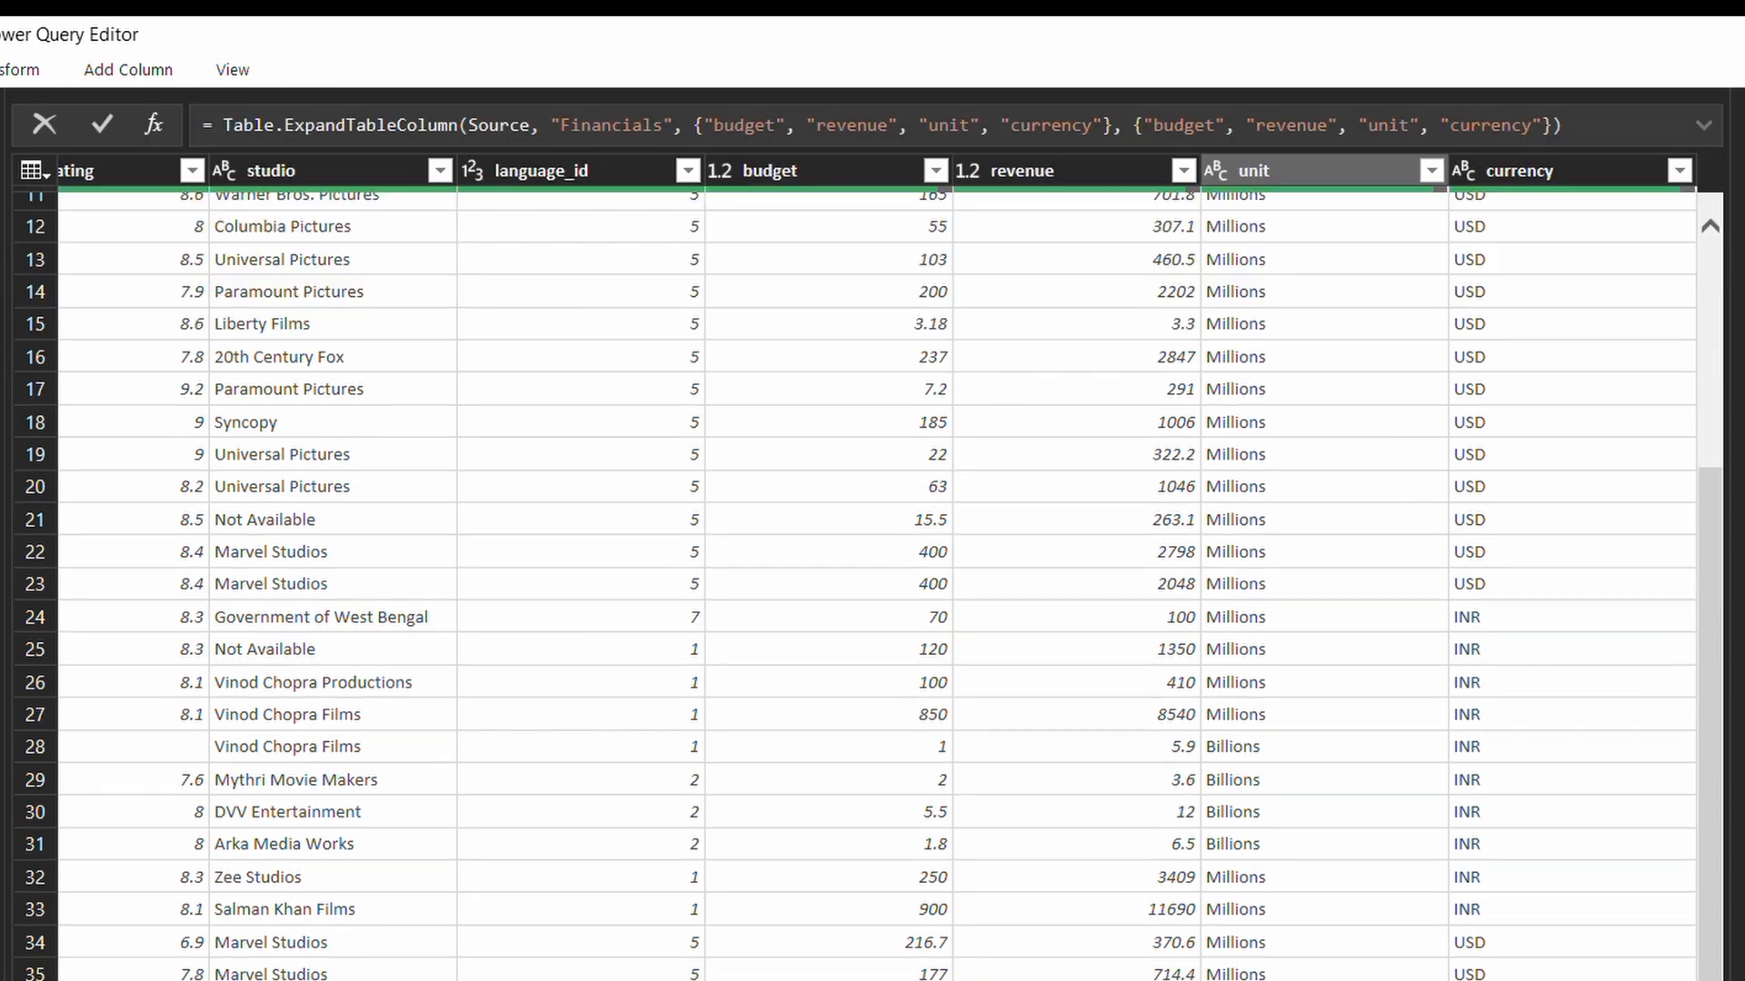
{"action": "scroll", "coordinate": [748, 636], "scroll_direction": "up", "scroll_amount": 3}
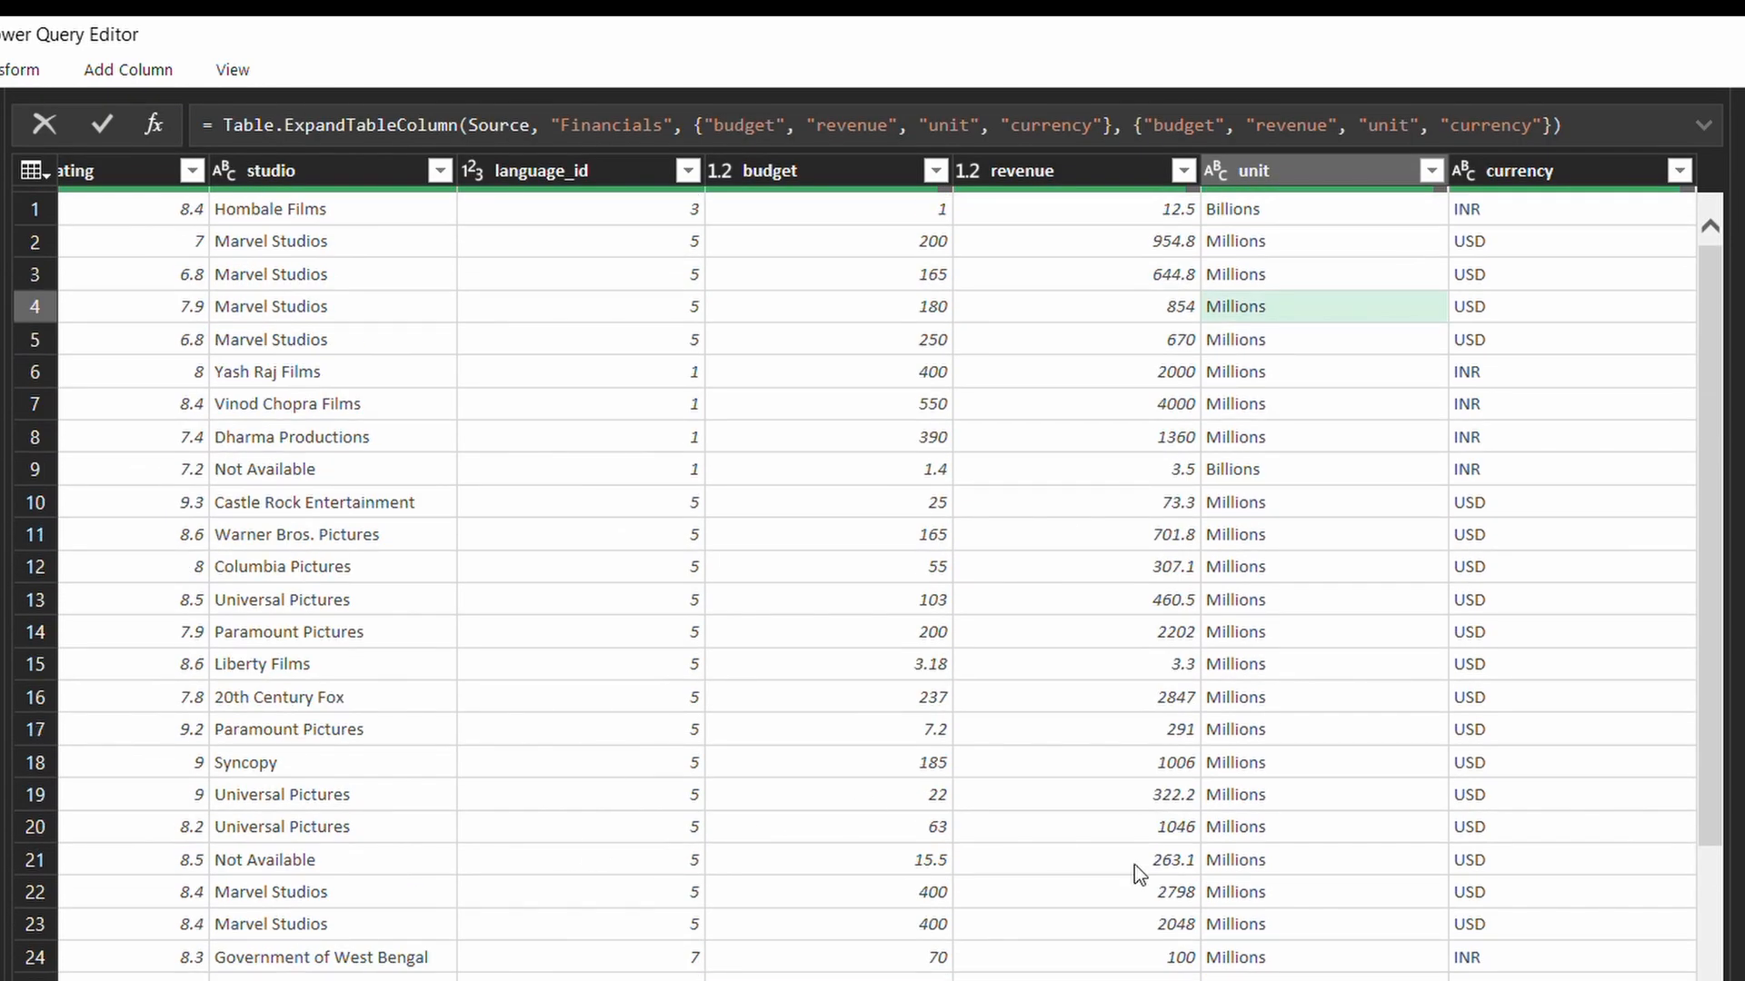
{"action": "scroll", "coordinate": [883, 567], "scroll_direction": "left", "scroll_amount": 1}
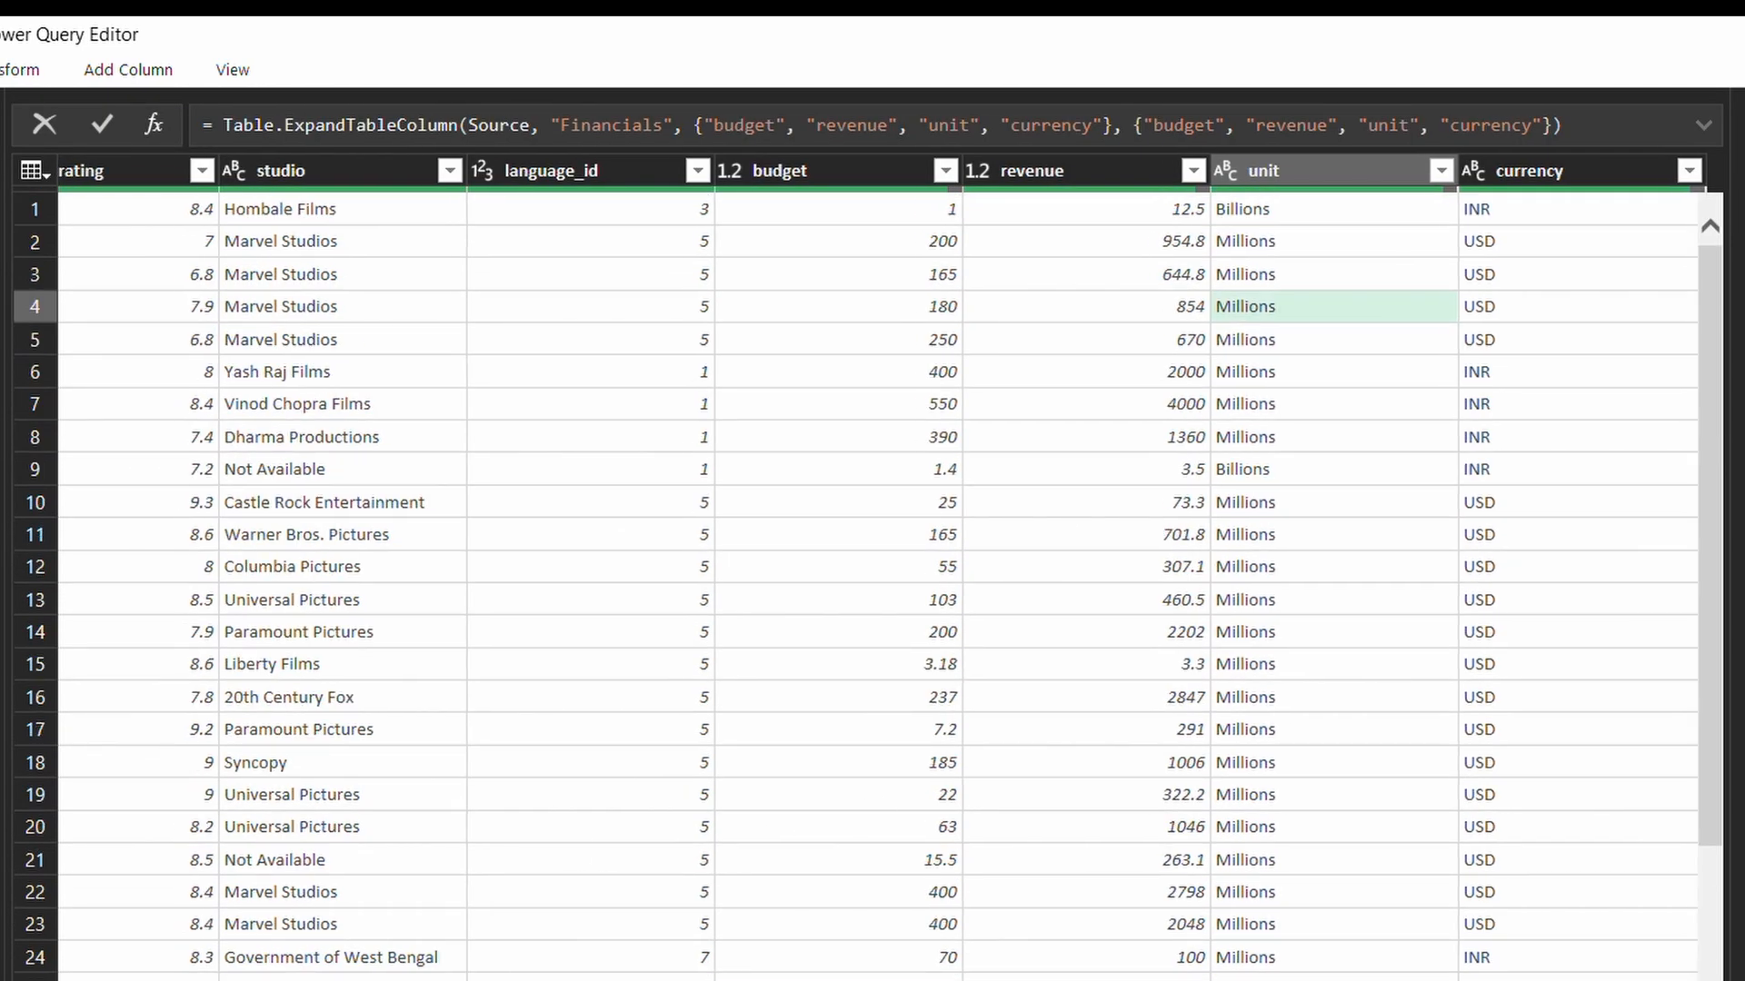